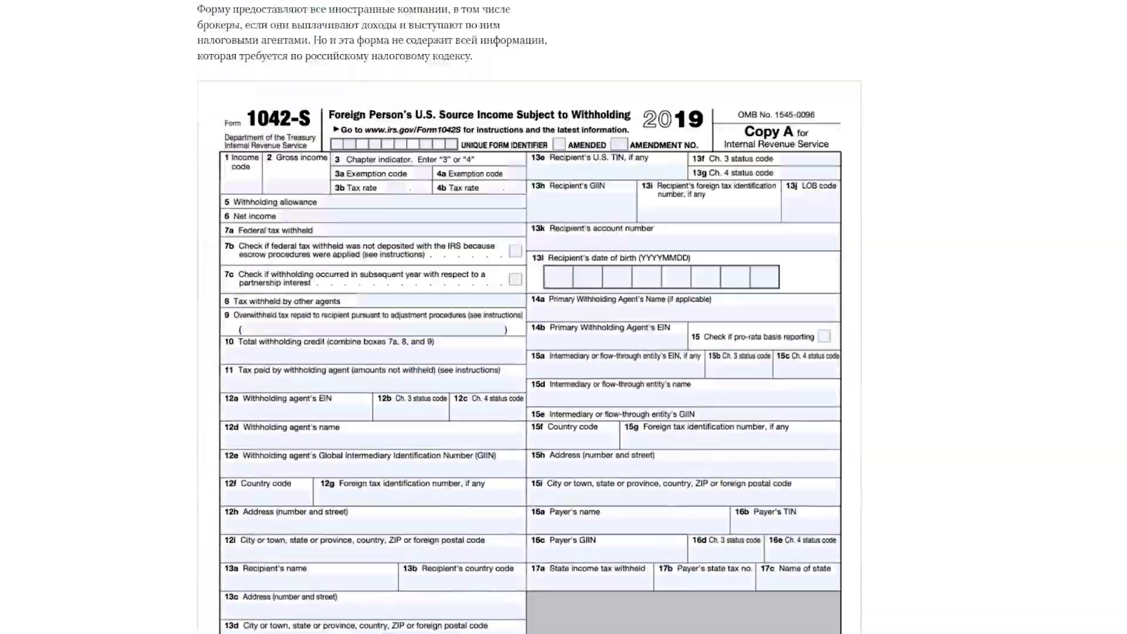
scroll(455, 317, down, 20)
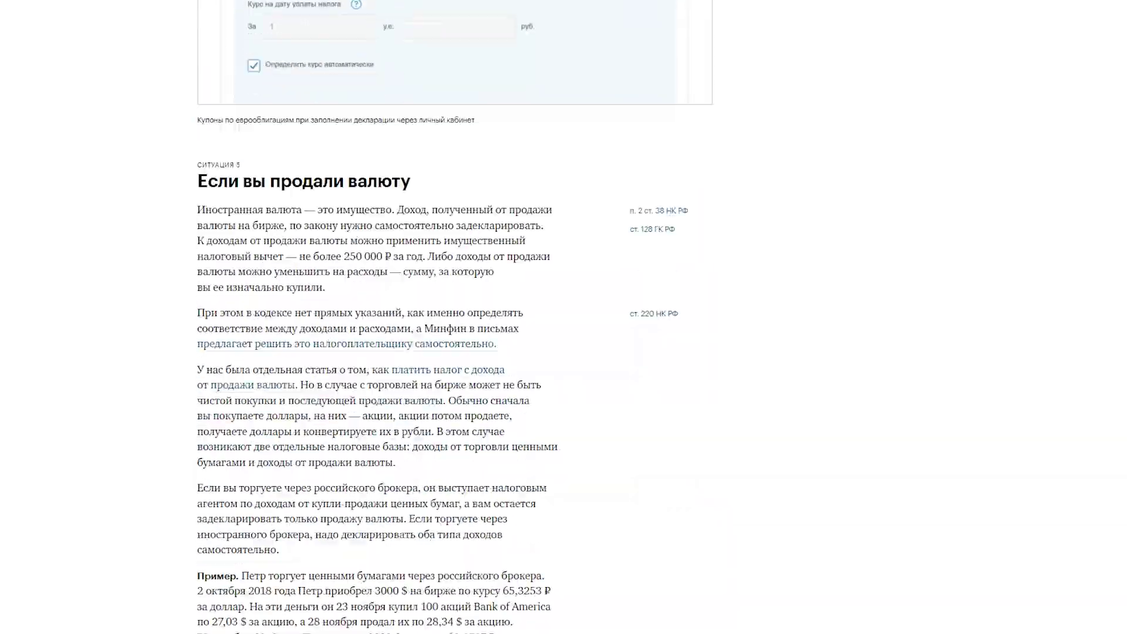
scroll(455, 317, down, 20)
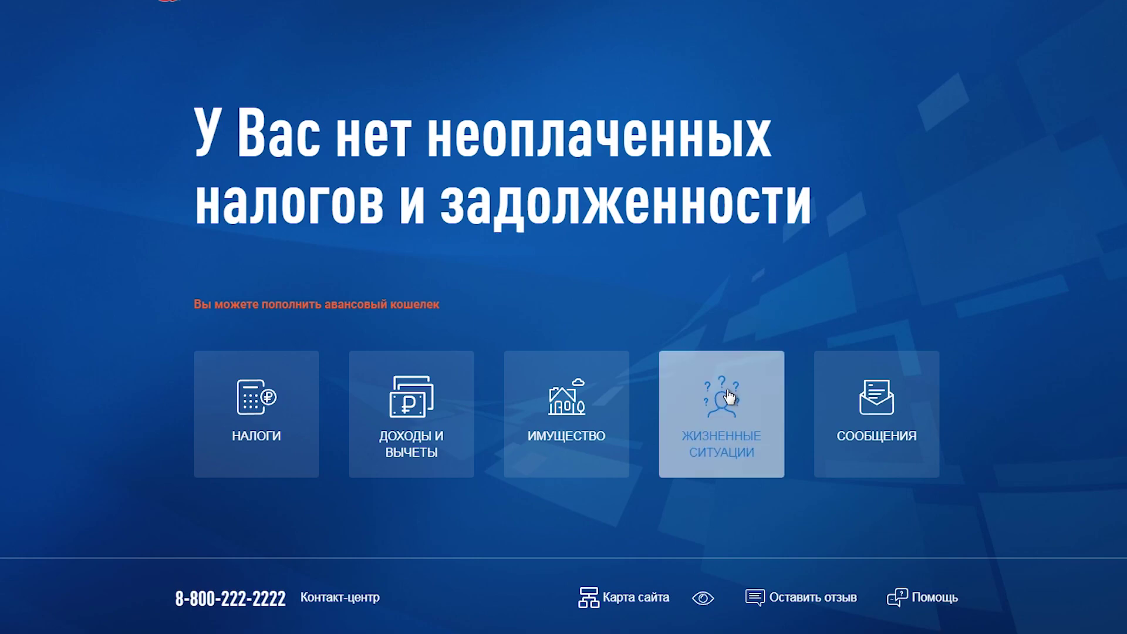
- Start a 3-НДФЛ declaration from Жизненные ситуации and proceed to the income stage with 2021, first-time filing and tax residency kept
click(726, 434)
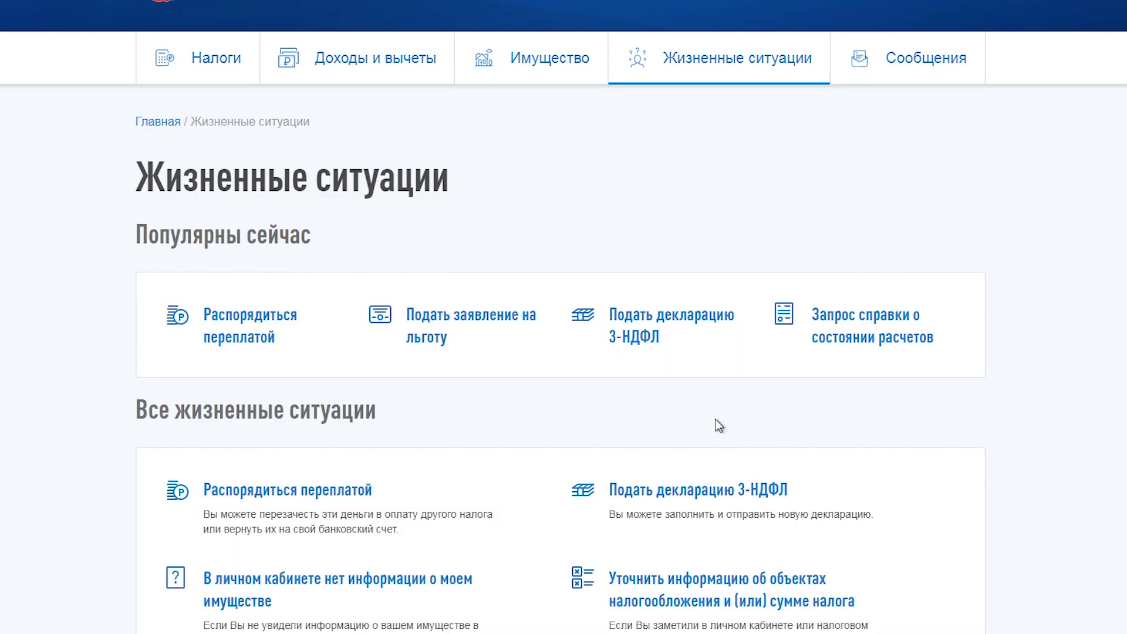
click(641, 339)
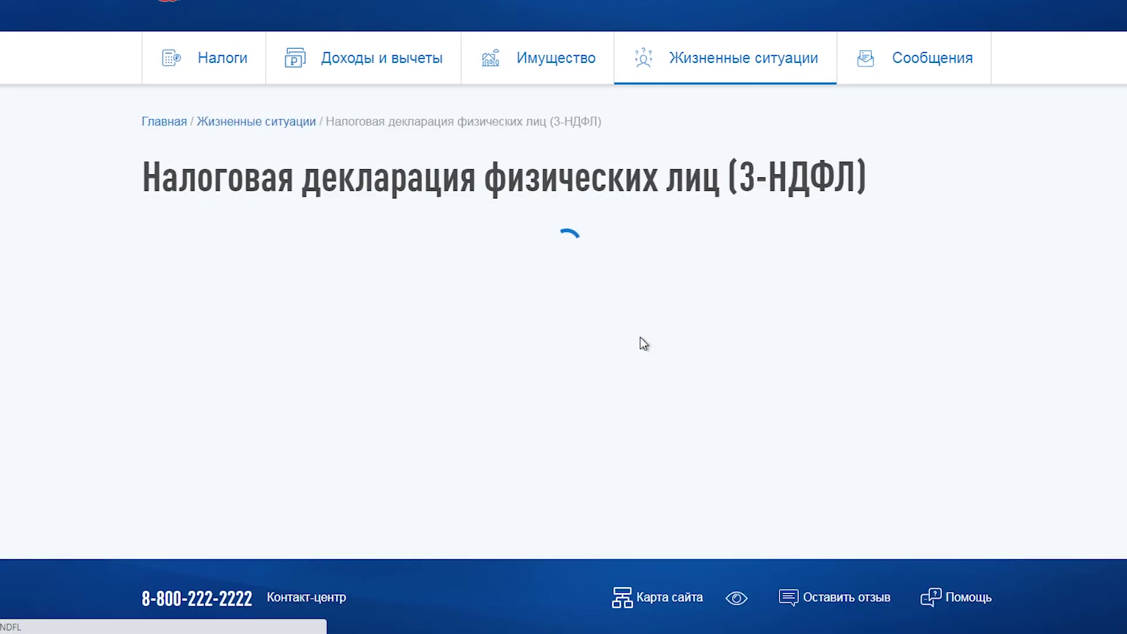
scroll(617, 347, down, 1)
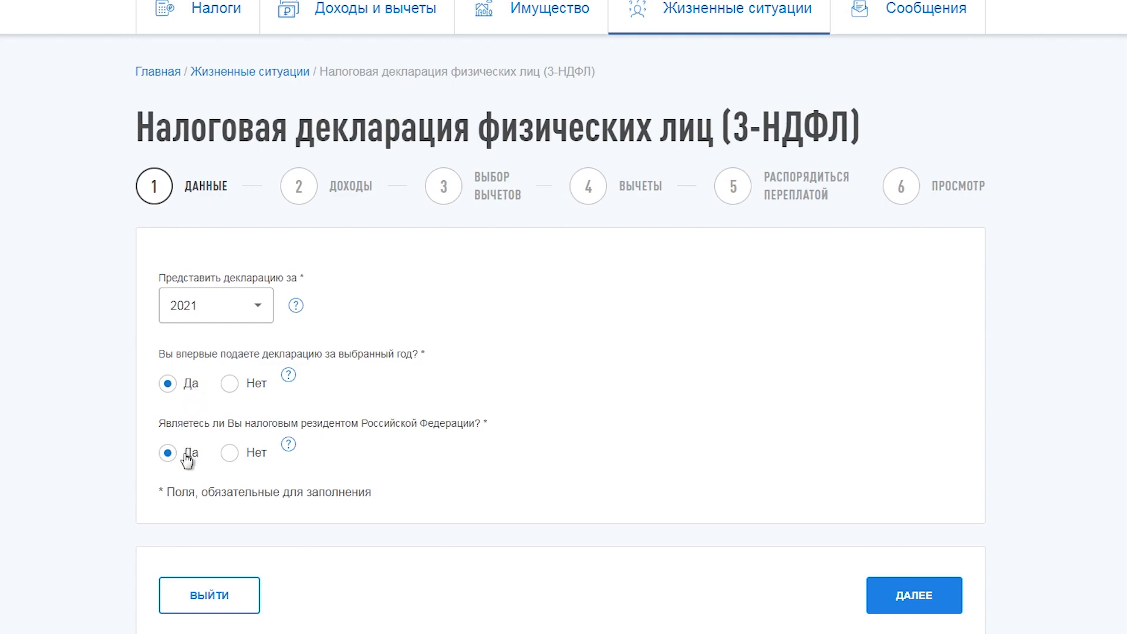
click(289, 445)
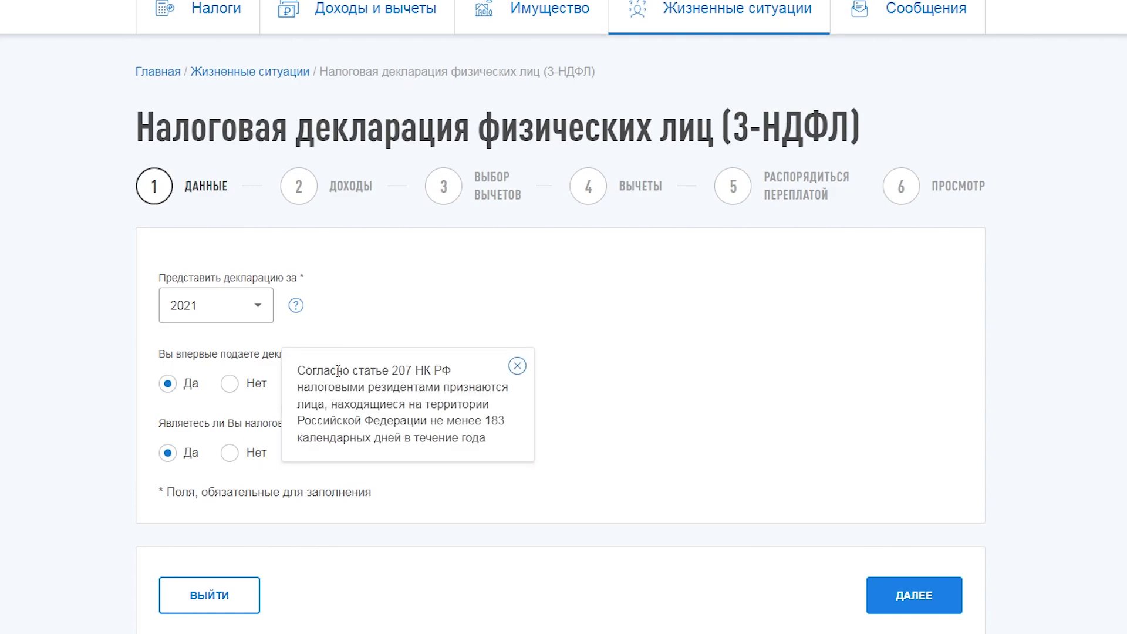
click(909, 604)
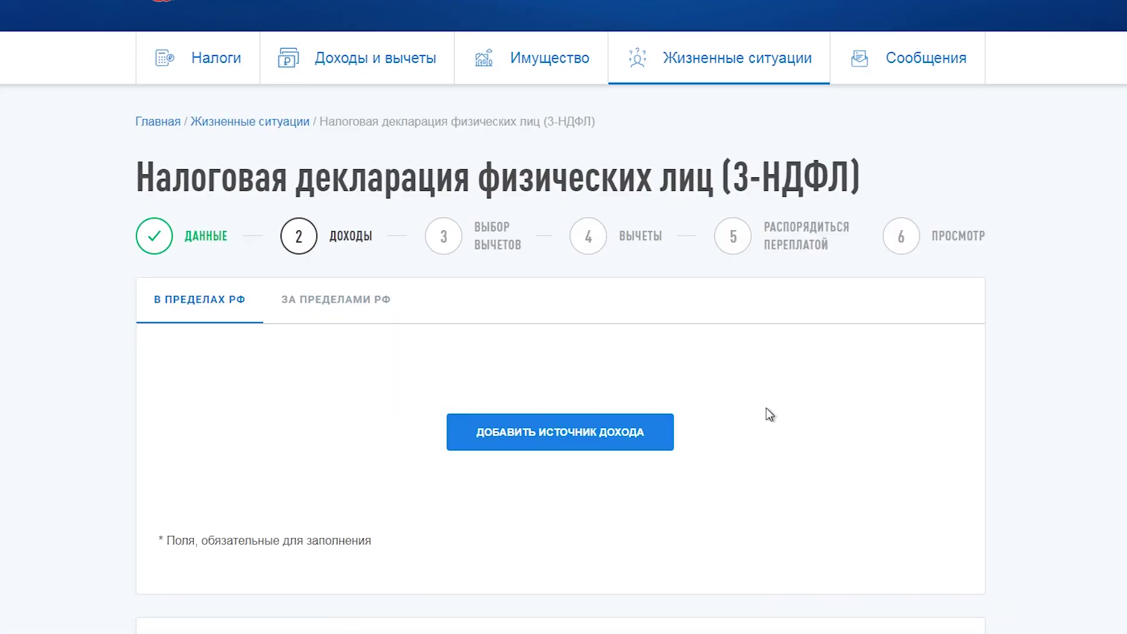
- Add an income source outside the Russian Federation and expand its details
scroll(763, 408, down, 3)
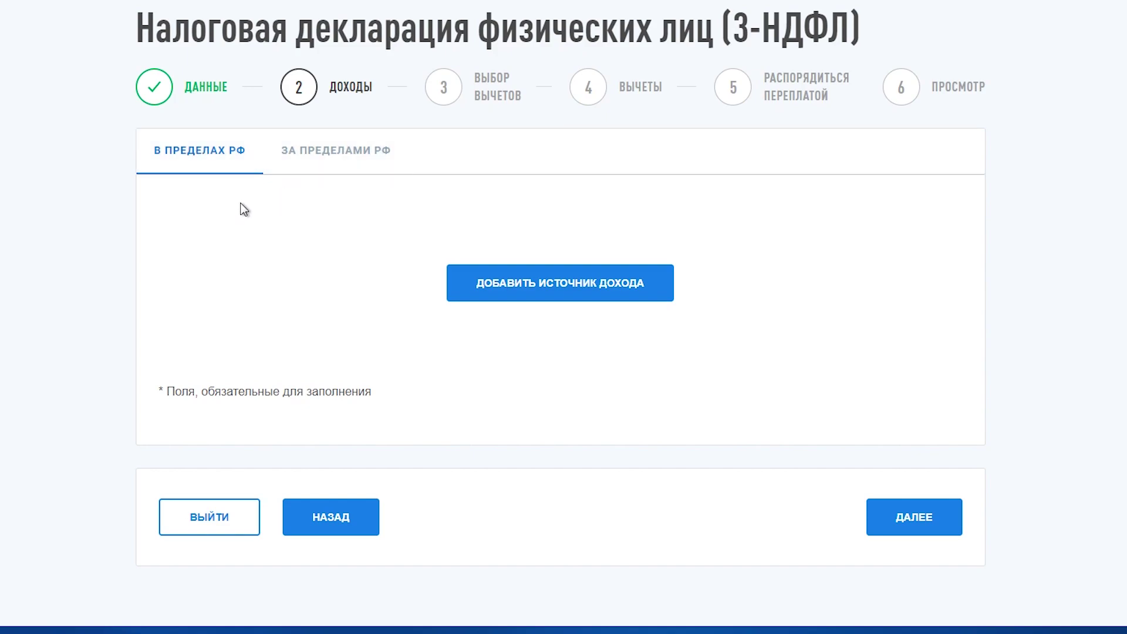
click(338, 157)
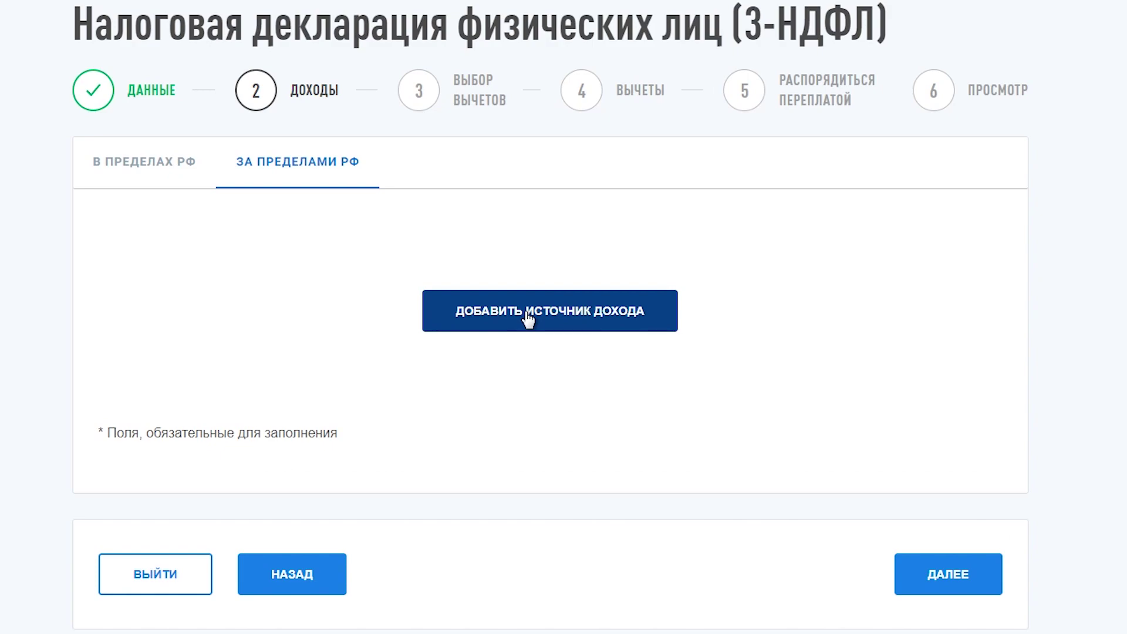
click(528, 320)
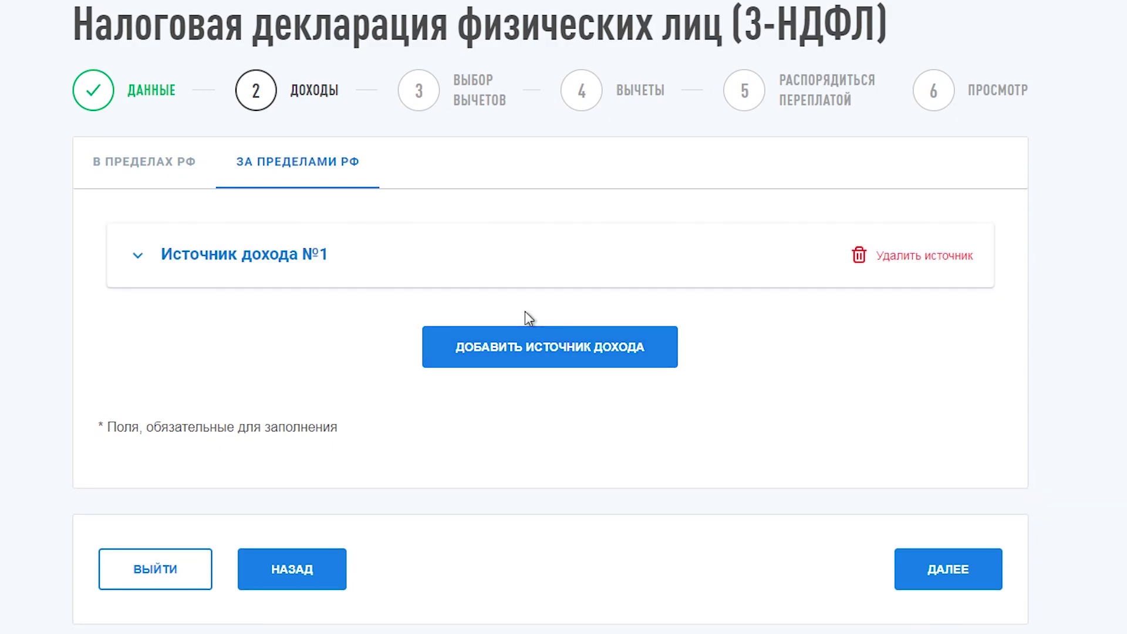
click(242, 259)
scroll(378, 317, down, 4)
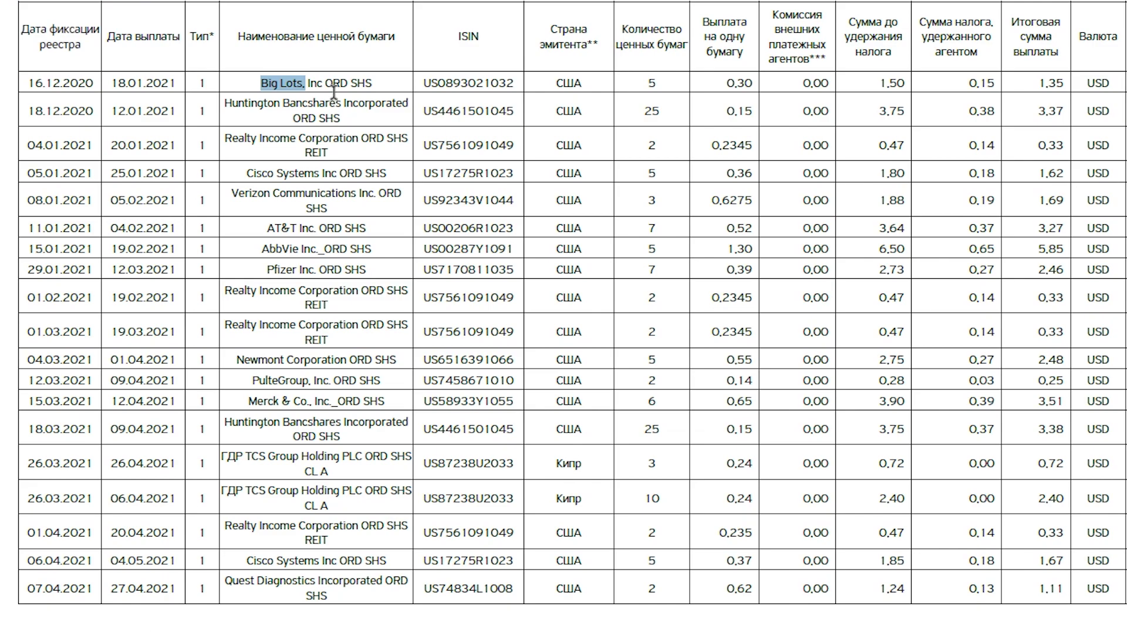
- Copy the company name Big Lots from the Tinkoff income report into the name of income source №1
click(332, 88)
drag(261, 82, 301, 83)
key(ctrl+c)
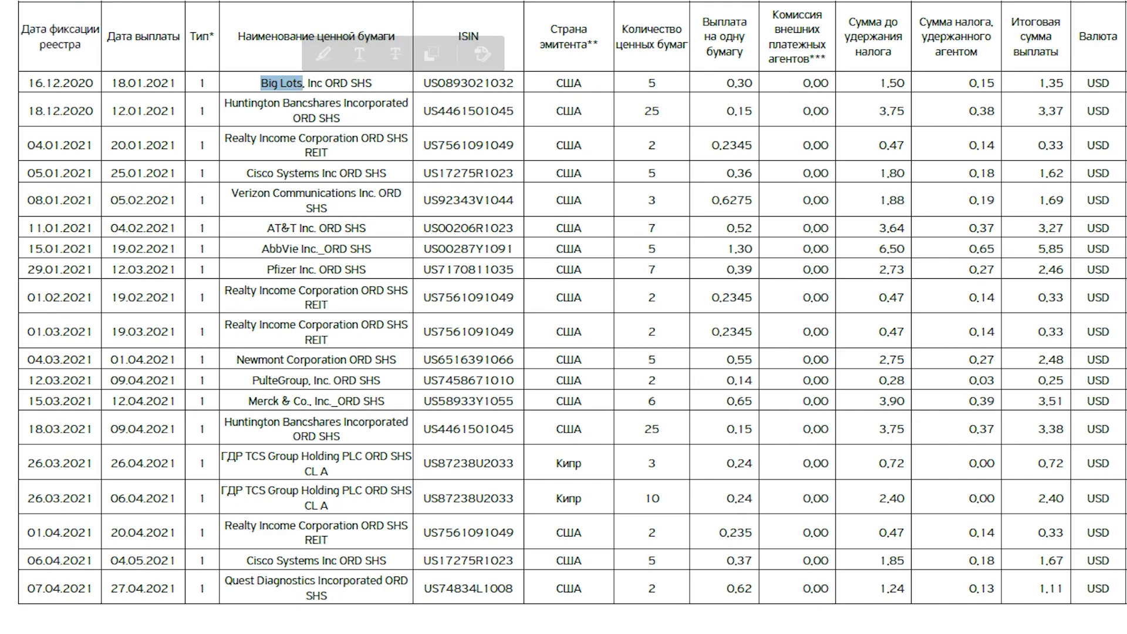
key(alt+Tab)
click(254, 124)
key(ctrl+v)
- Set both the payment source country and the crediting country to 840 - СОЕДИНЕННЫЕ ШТАТЫ
click(247, 208)
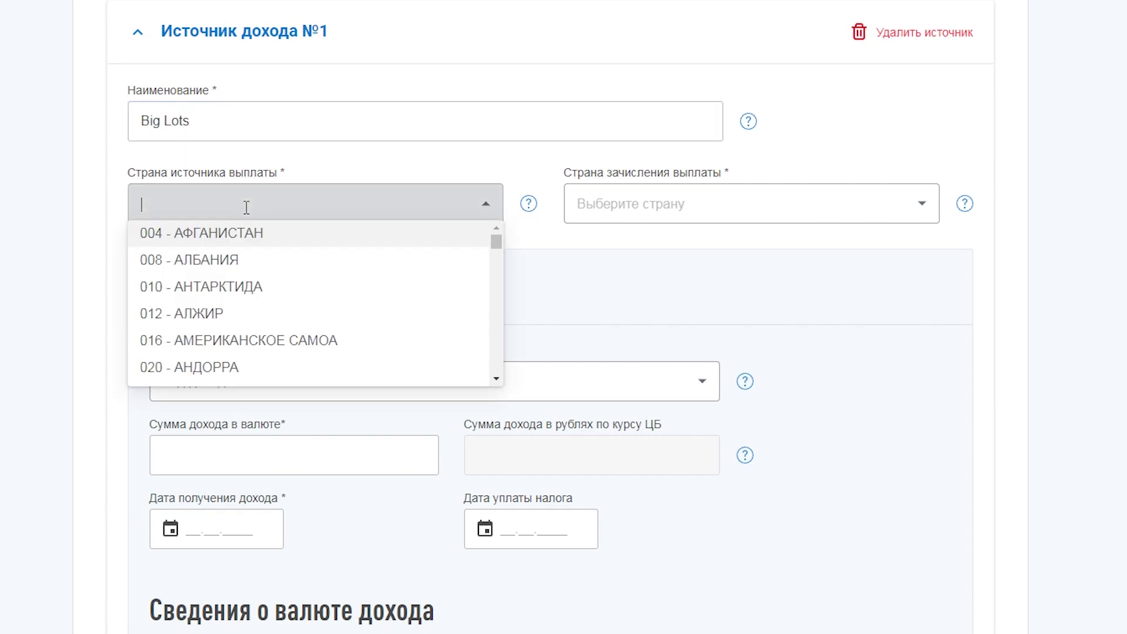
text(840)
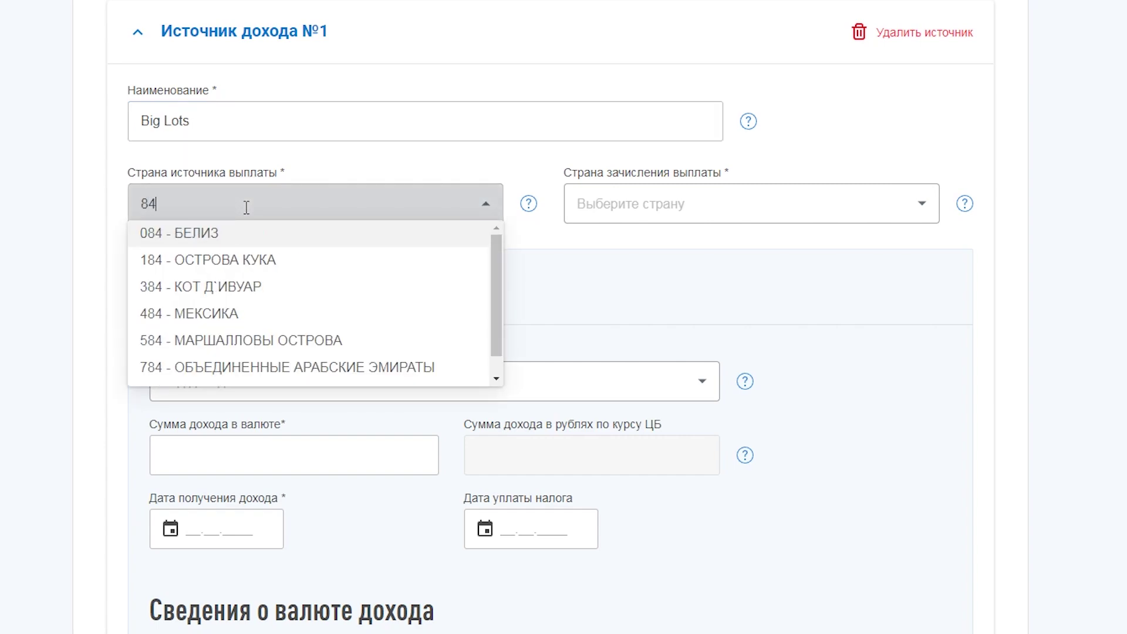
click(234, 235)
- Look up the Big Lots amount before tax withholding in the Tinkoff report and return to the declaration
key(alt+Tab)
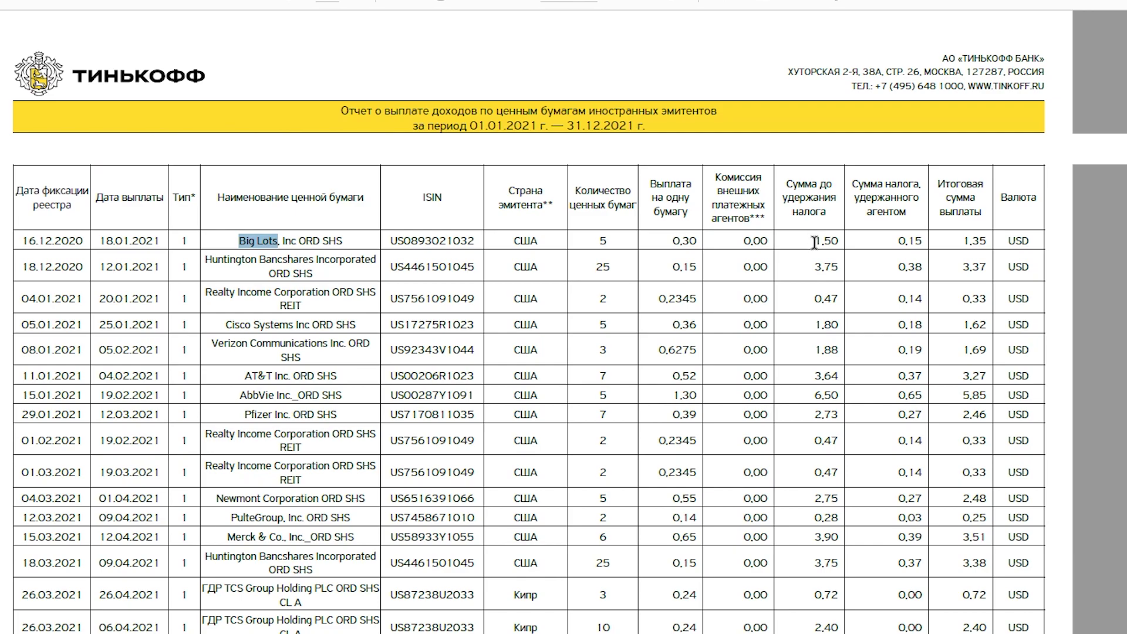
drag(814, 242, 847, 244)
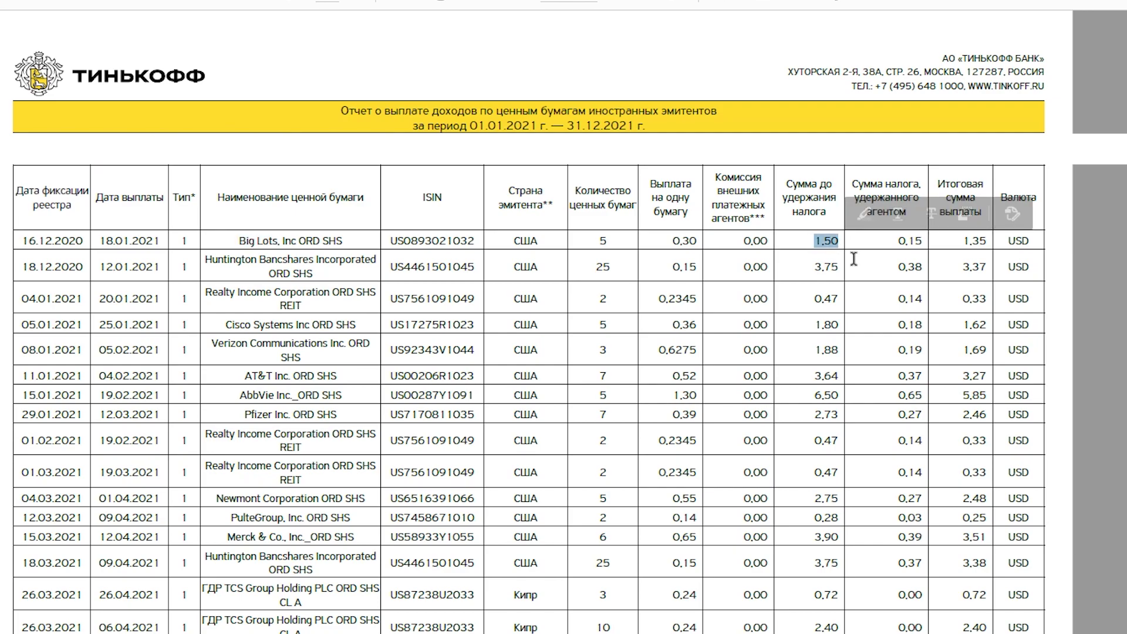
key(alt+Tab)
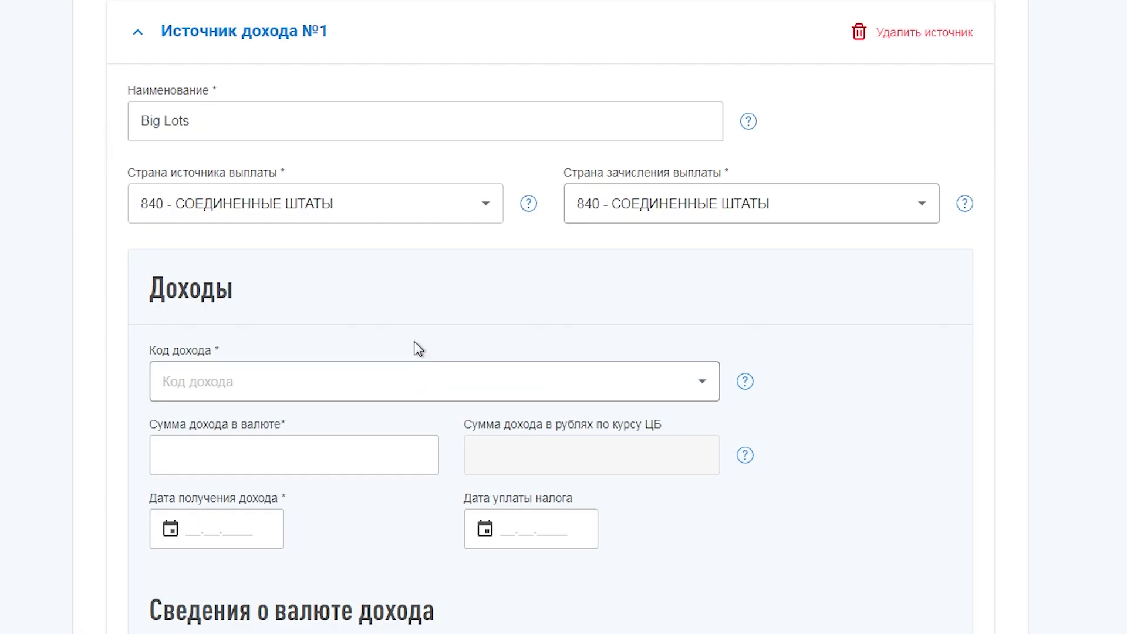
- Set the income code to 1010 - Дивиденды and view the available tax deduction options
scroll(413, 346, down, 1)
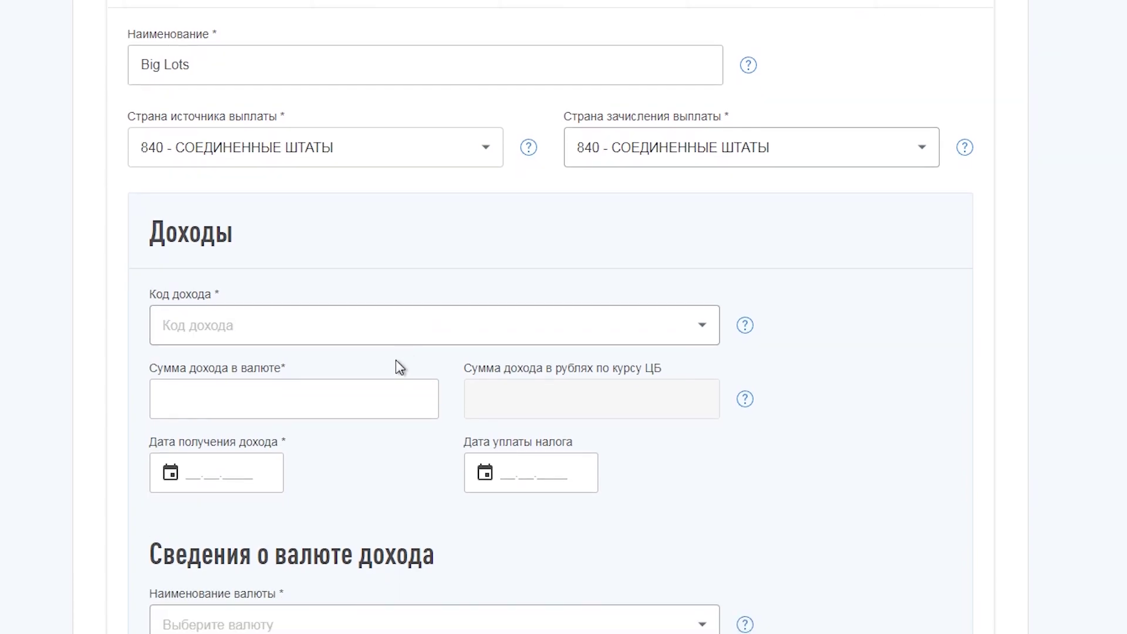
click(299, 325)
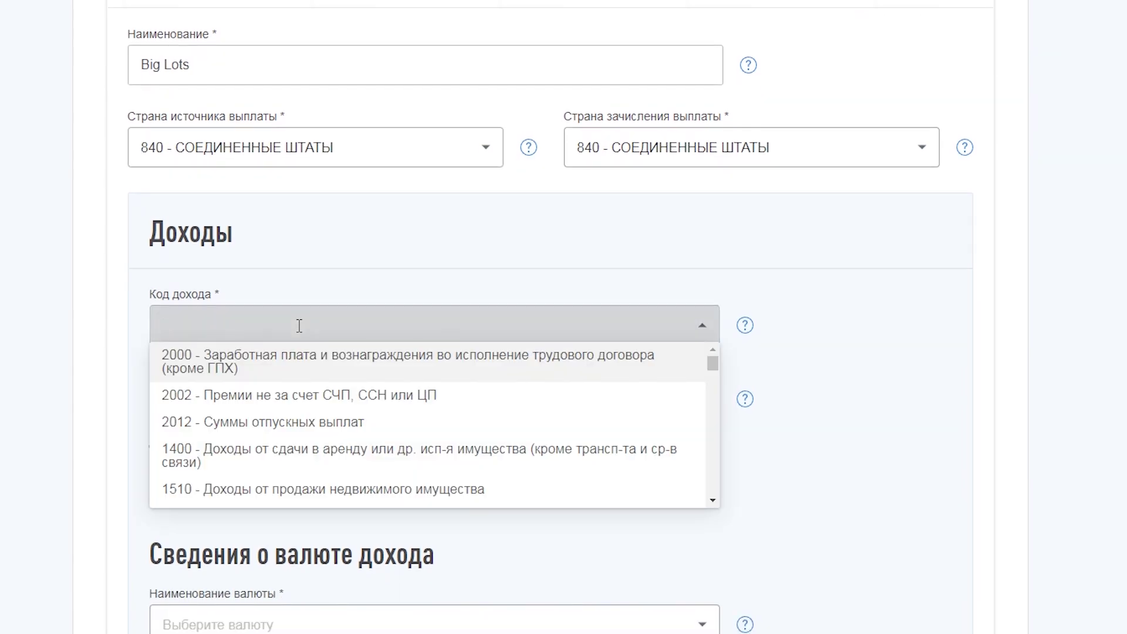
text(10)
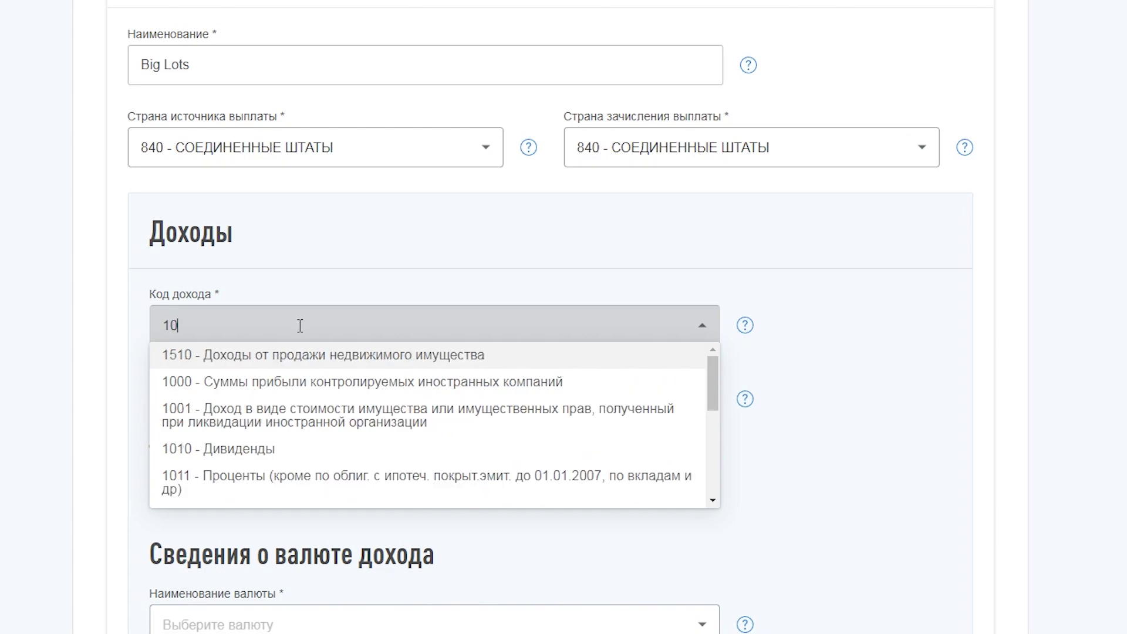
click(252, 453)
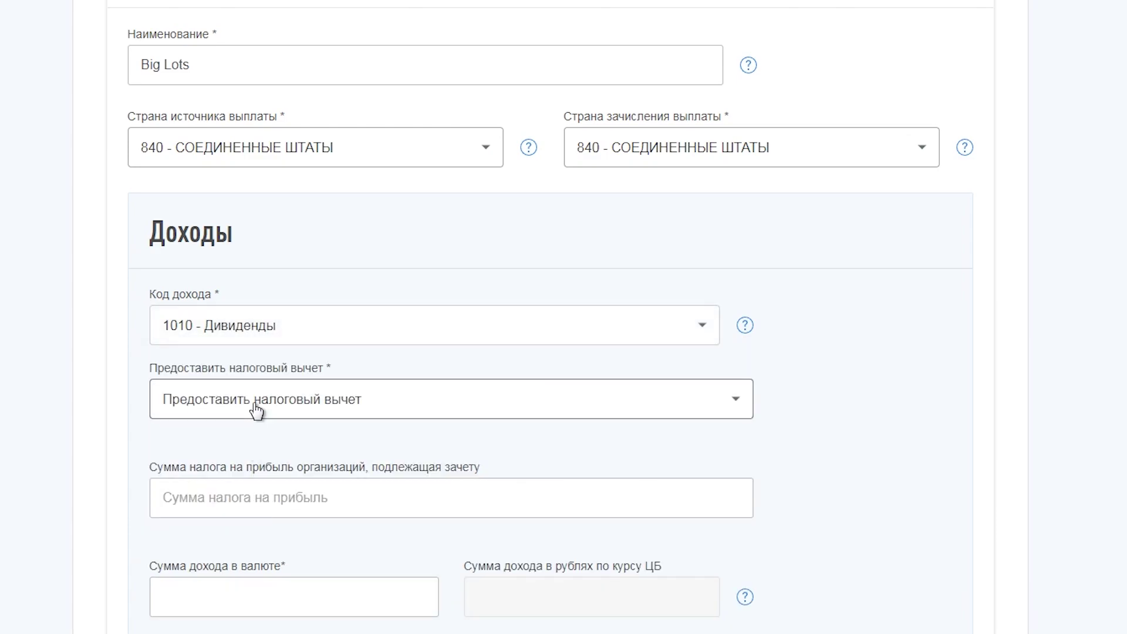
click(296, 402)
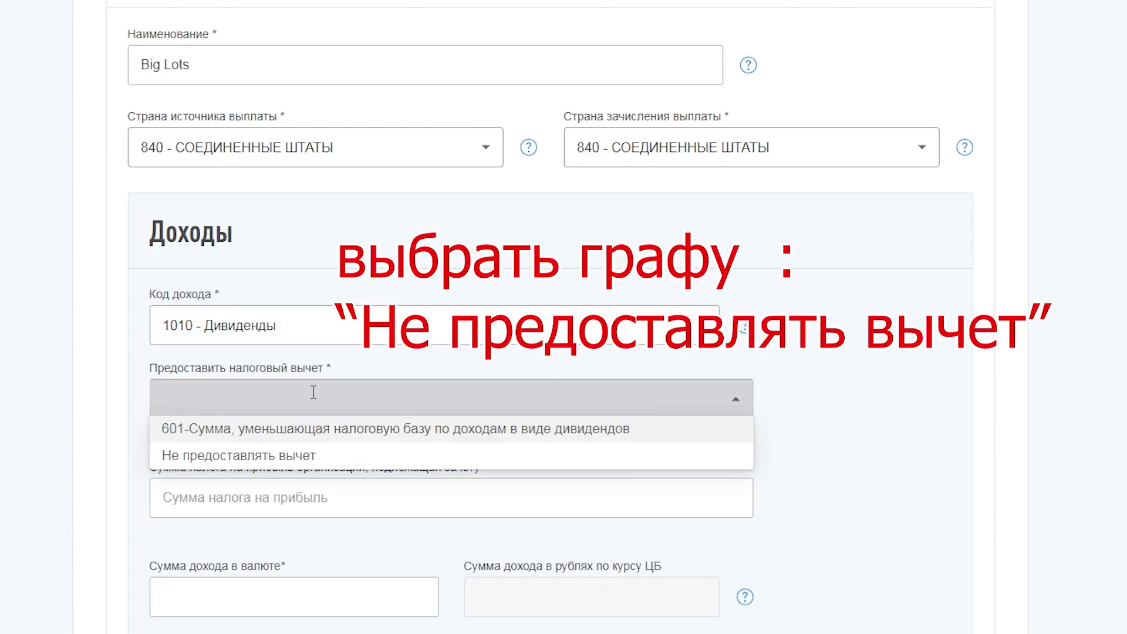
click(737, 405)
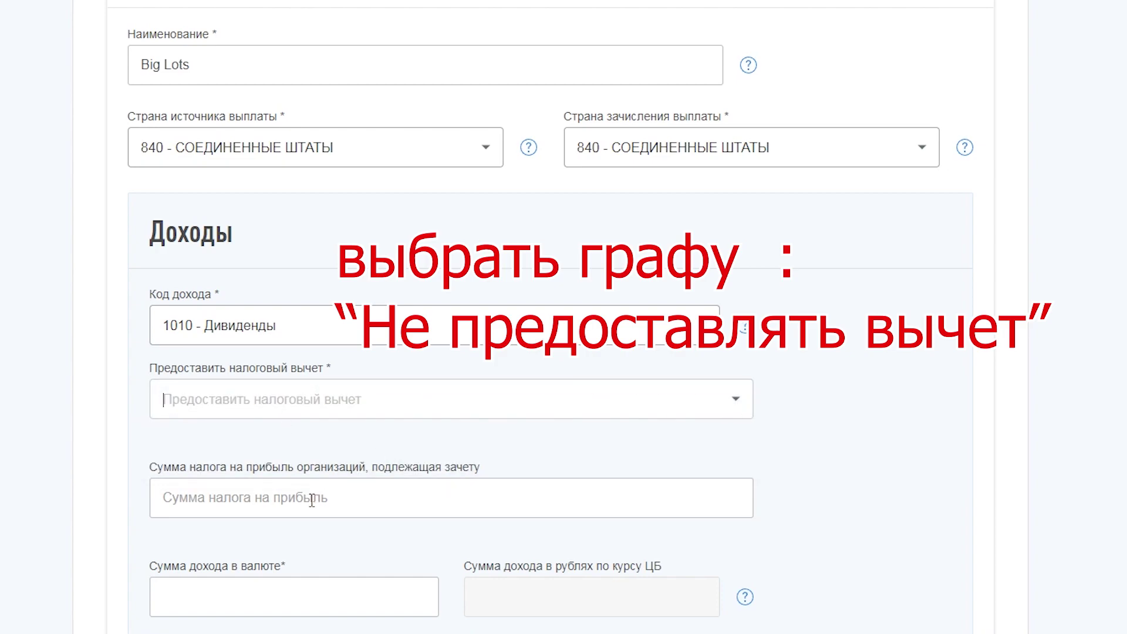
- Enter 1.5 as the Big Lots income amount in foreign currency
scroll(292, 502, down, 3)
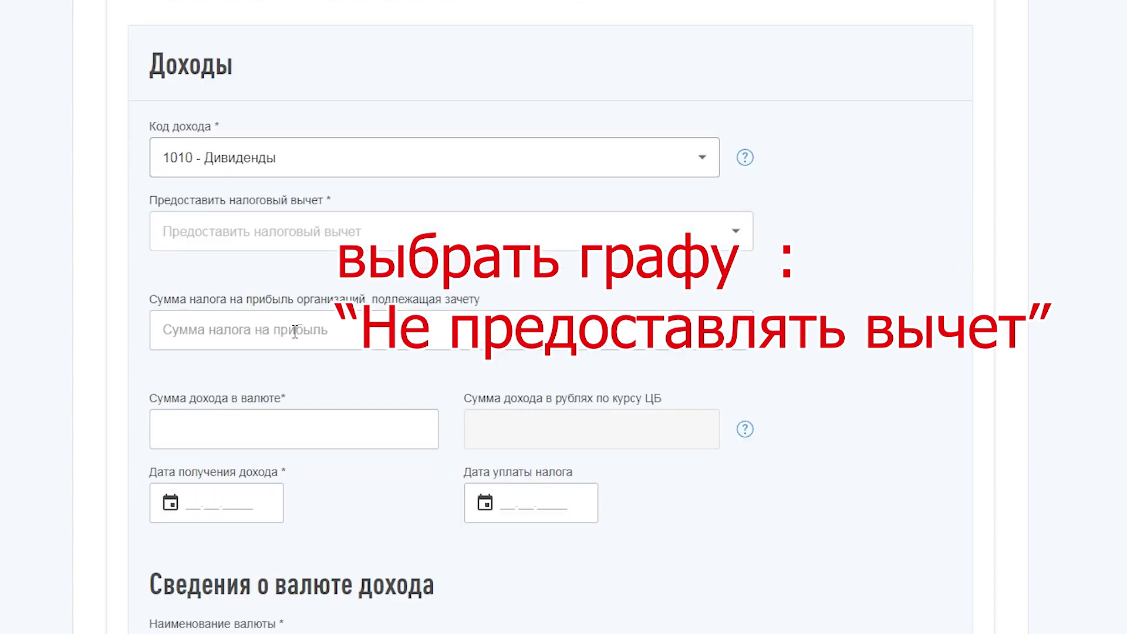
click(235, 441)
text(150)
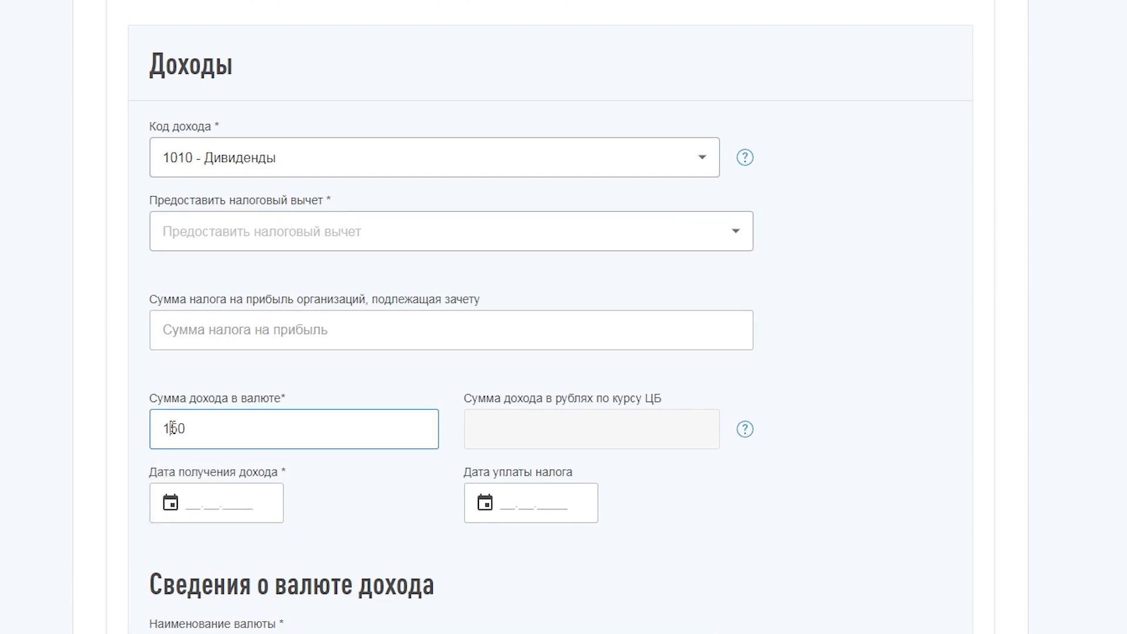
click(173, 427)
text(.)
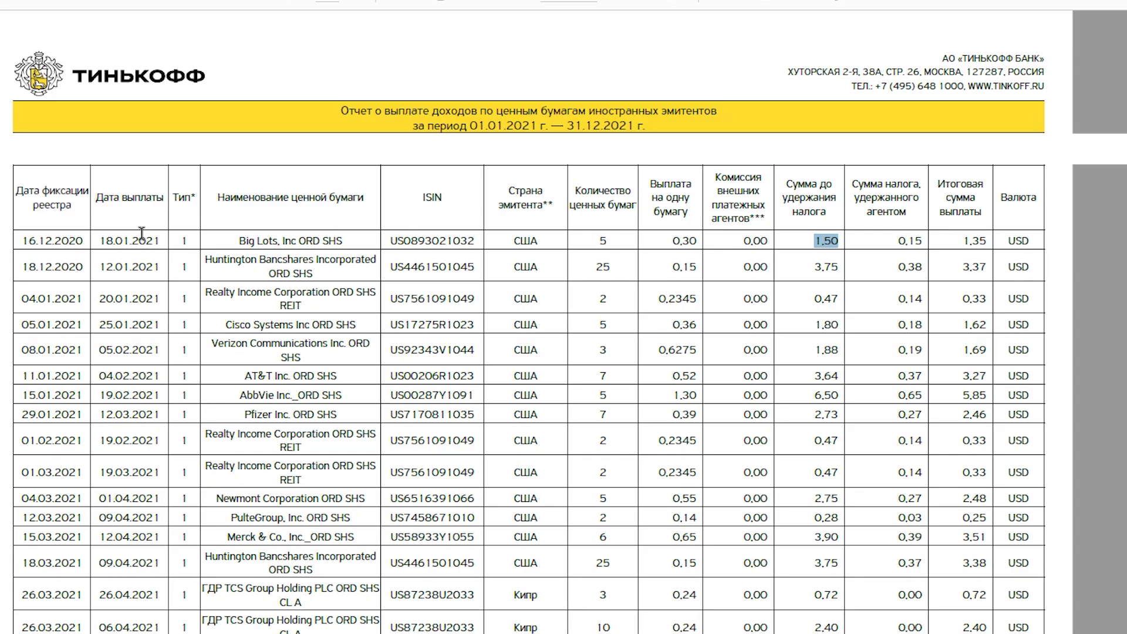
- Copy the Big Lots payment date 18.01.2021 from the Tinkoff report into the income receipt date
drag(105, 241, 163, 242)
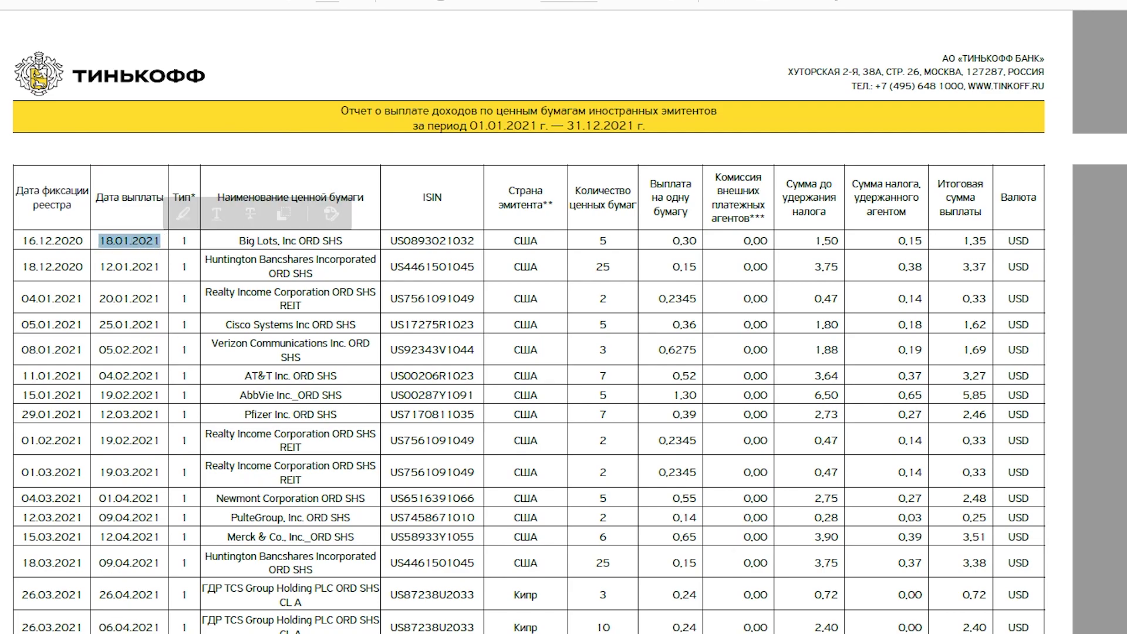
key(ctrl+c)
key(alt+Tab)
click(203, 511)
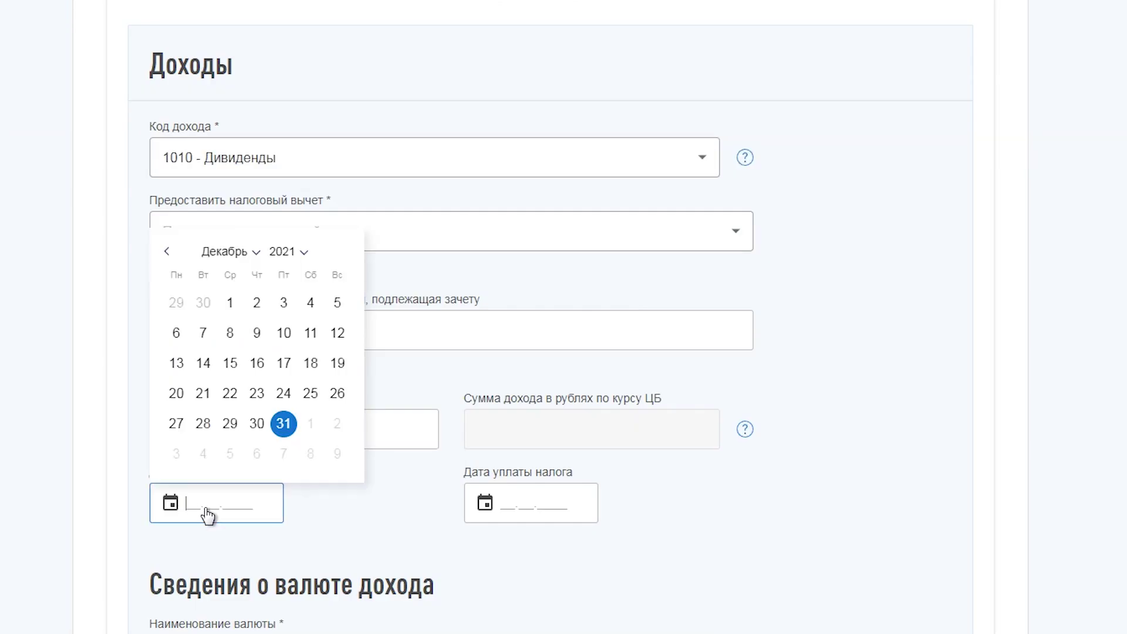
key(ctrl+v)
click(176, 393)
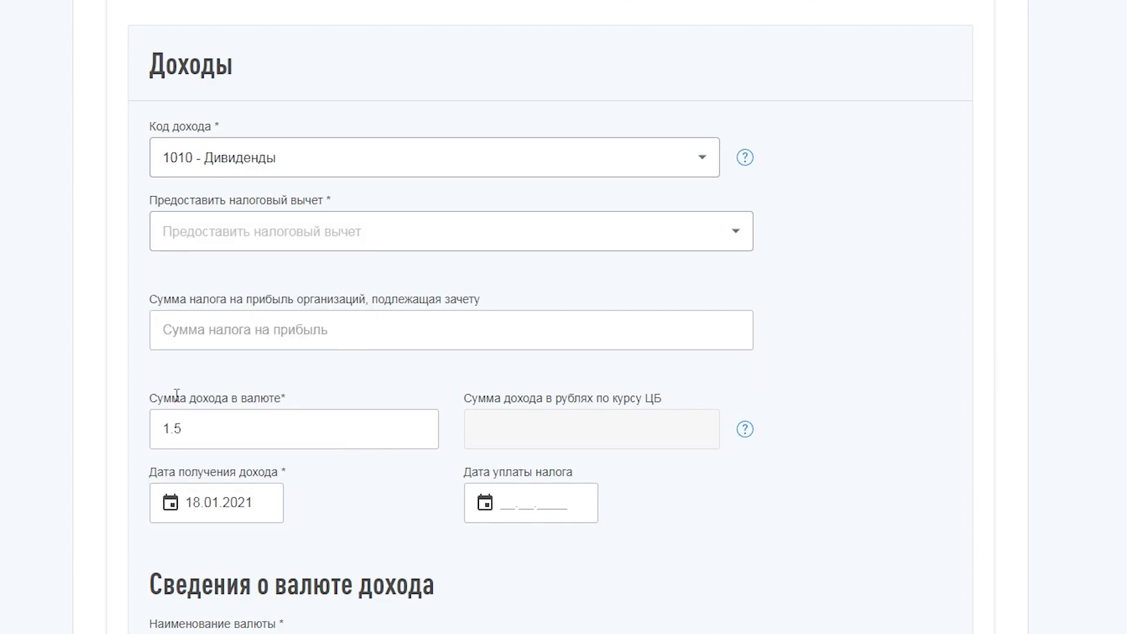
- Set the tax payment date to 18.01.2021 using the copied date
click(502, 511)
key(ctrl+v)
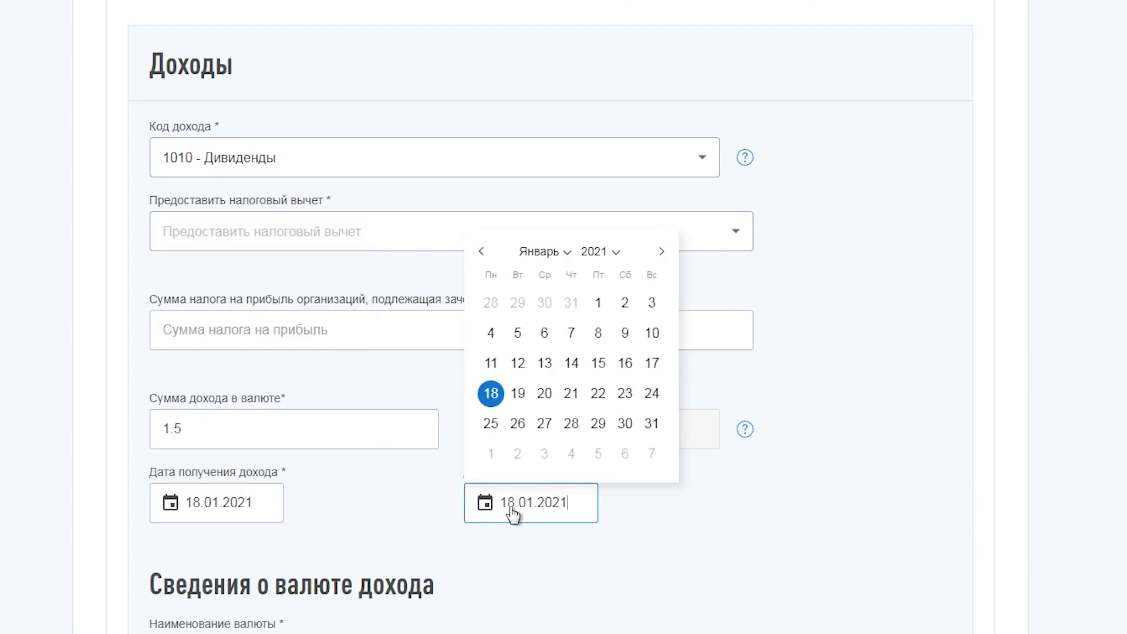
click(492, 395)
- Set the income currency to 840 - Доллар США
scroll(390, 502, down, 2)
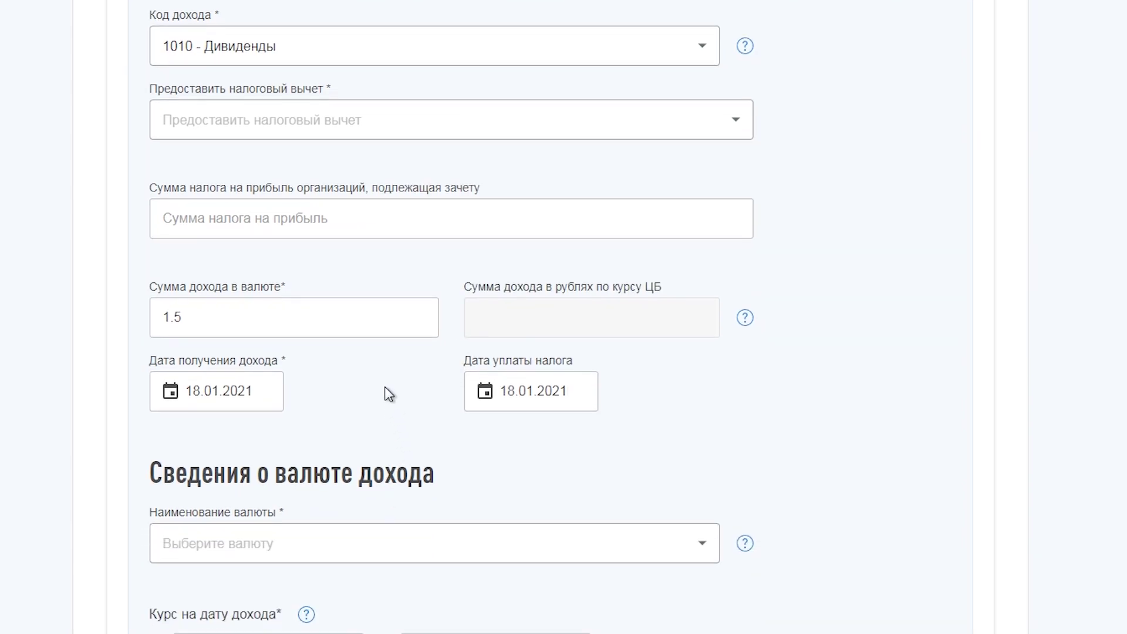
scroll(381, 377, down, 2)
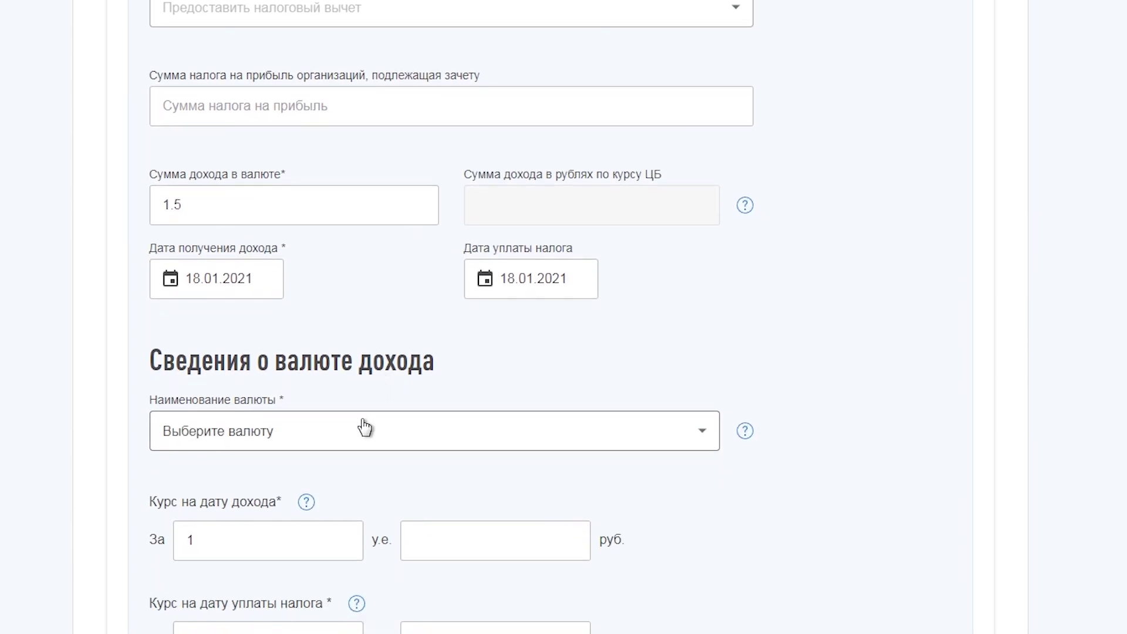
click(360, 424)
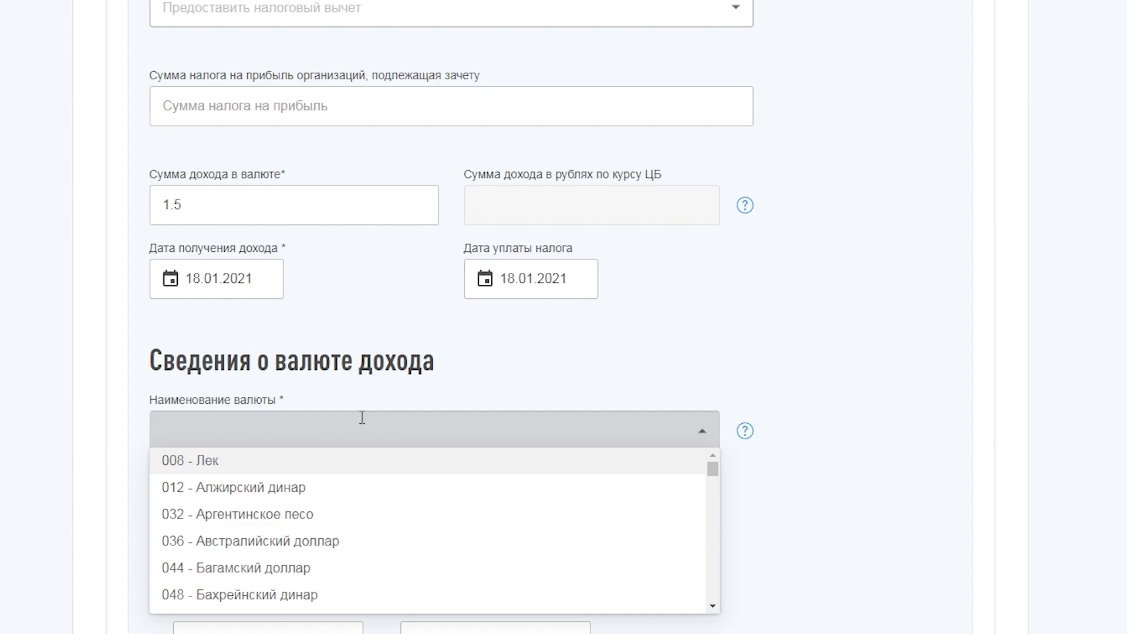
text(84)
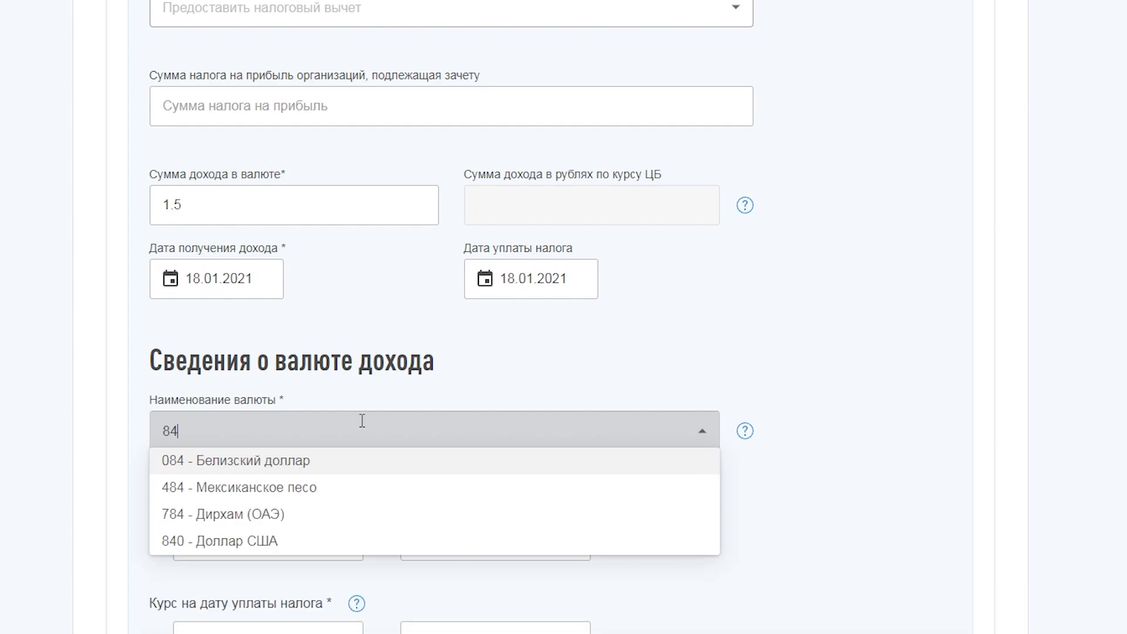
click(239, 540)
- Enable automatic determination of the exchange rate for the dividend income
scroll(257, 531, down, 1)
scroll(256, 531, down, 2)
click(165, 487)
- Enter the foreign tax withheld on the Big Lots dividend, 0.15, copied from the Tinkoff report
scroll(222, 498, down, 1)
click(251, 555)
text(0)
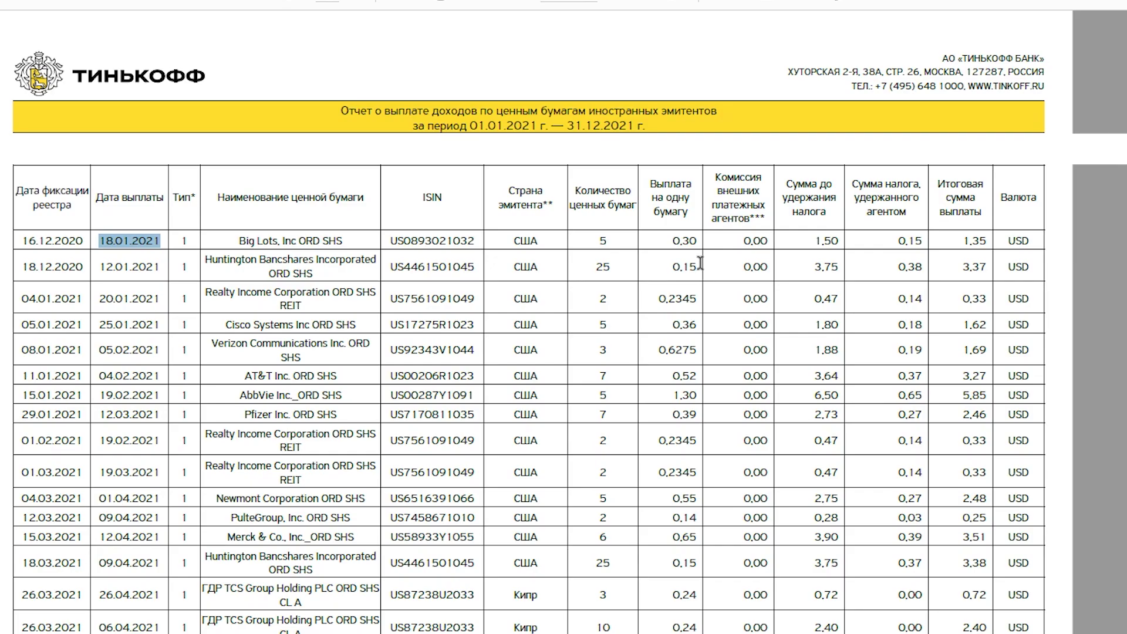
drag(895, 241, 924, 241)
key(ctrl+c)
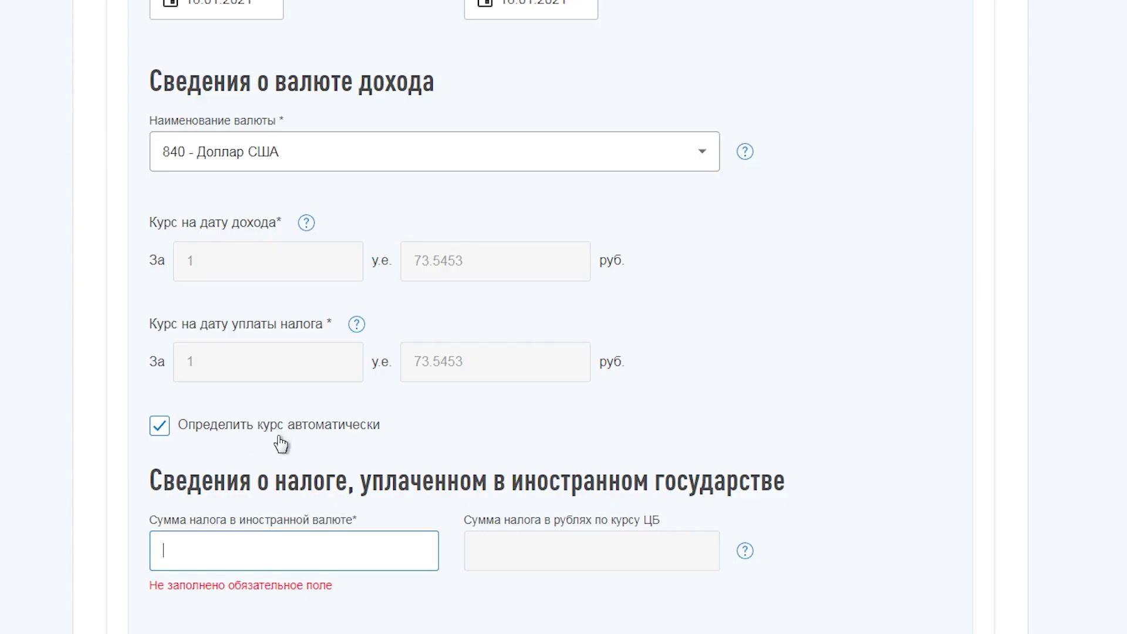
key(ctrl+v)
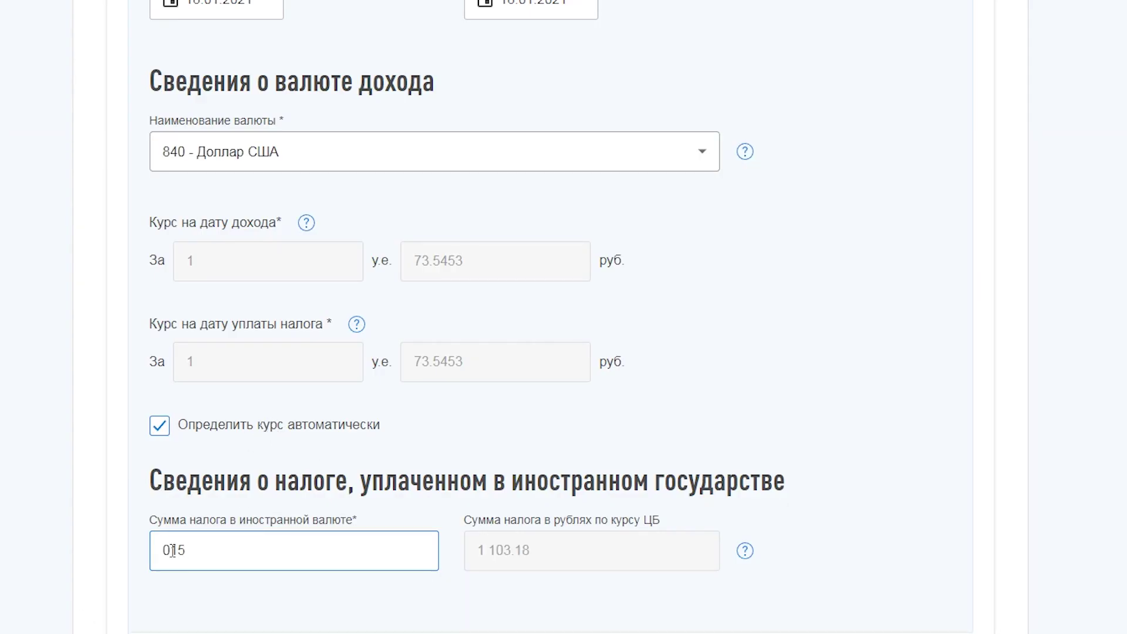
text(.)
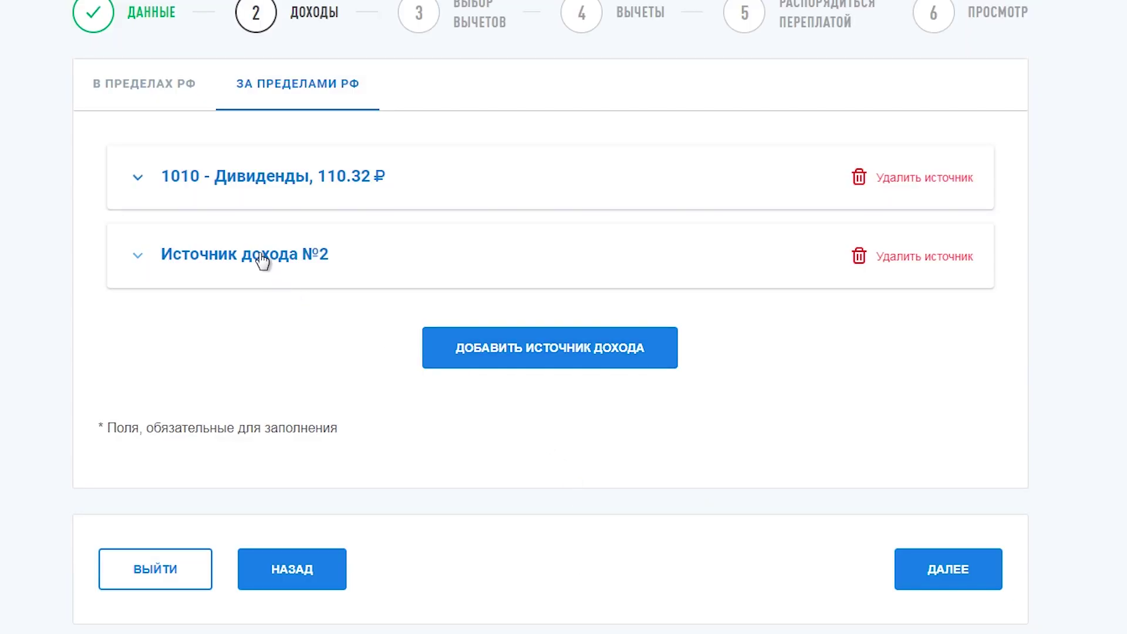
- Open income source №2 and name it Huntington Bancshares Incorporated, copied from the Tinkoff report
click(262, 254)
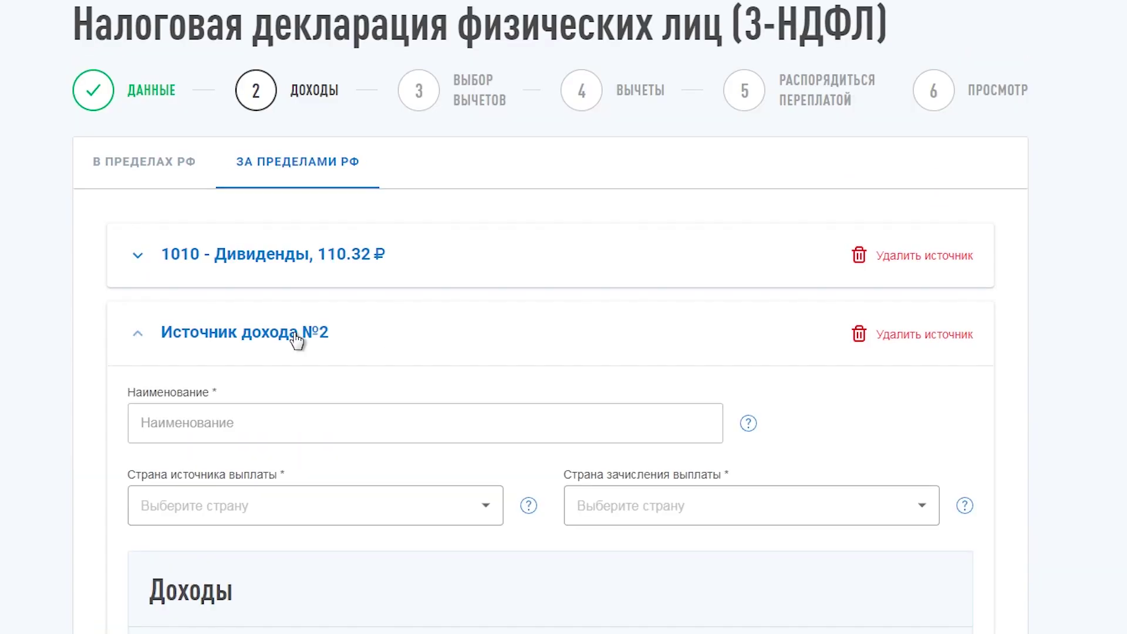
scroll(317, 376, down, 2)
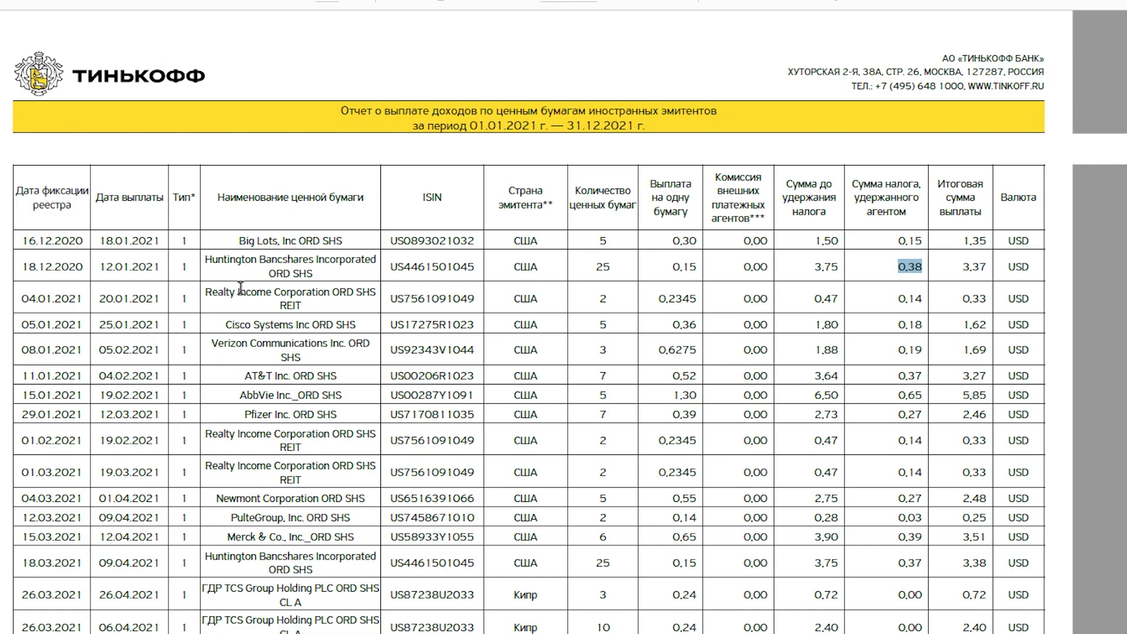
drag(207, 259, 375, 261)
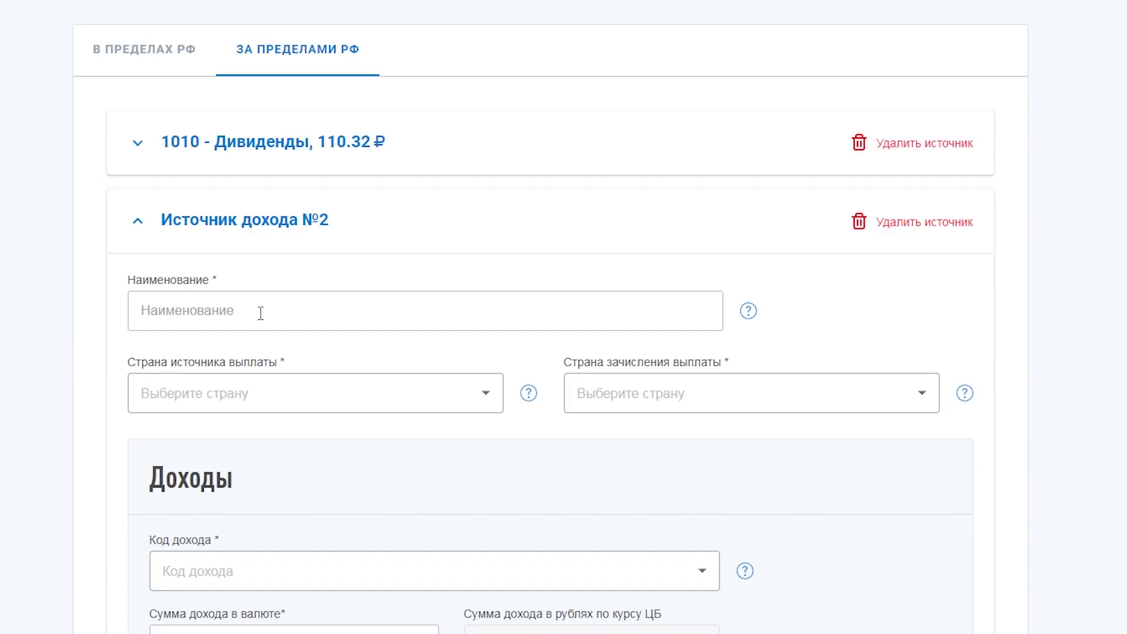
click(261, 313)
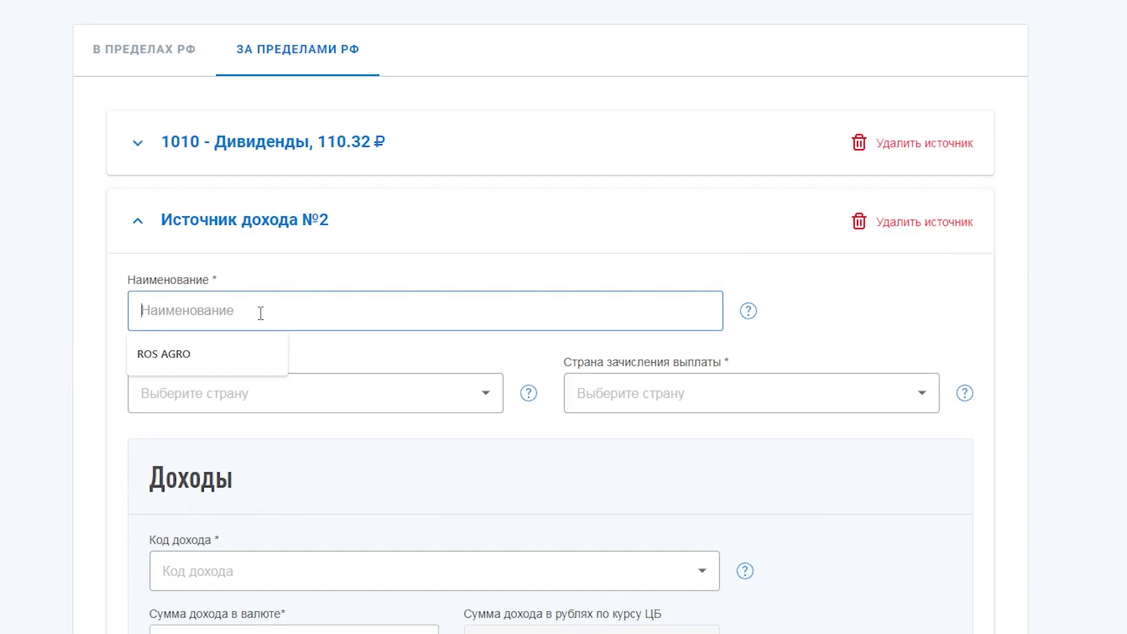
key(ctrl+v)
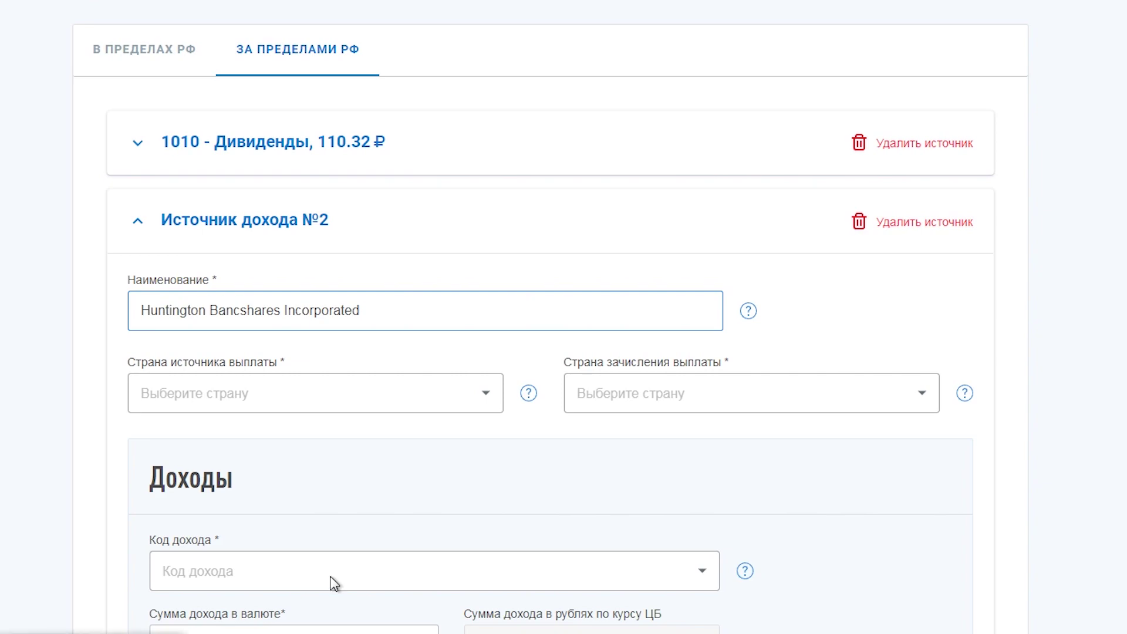
- Set the payment source and crediting countries of income source №2 to 840 - СОЕДИНЕННЫЕ ШТАТЫ
click(416, 395)
text(840)
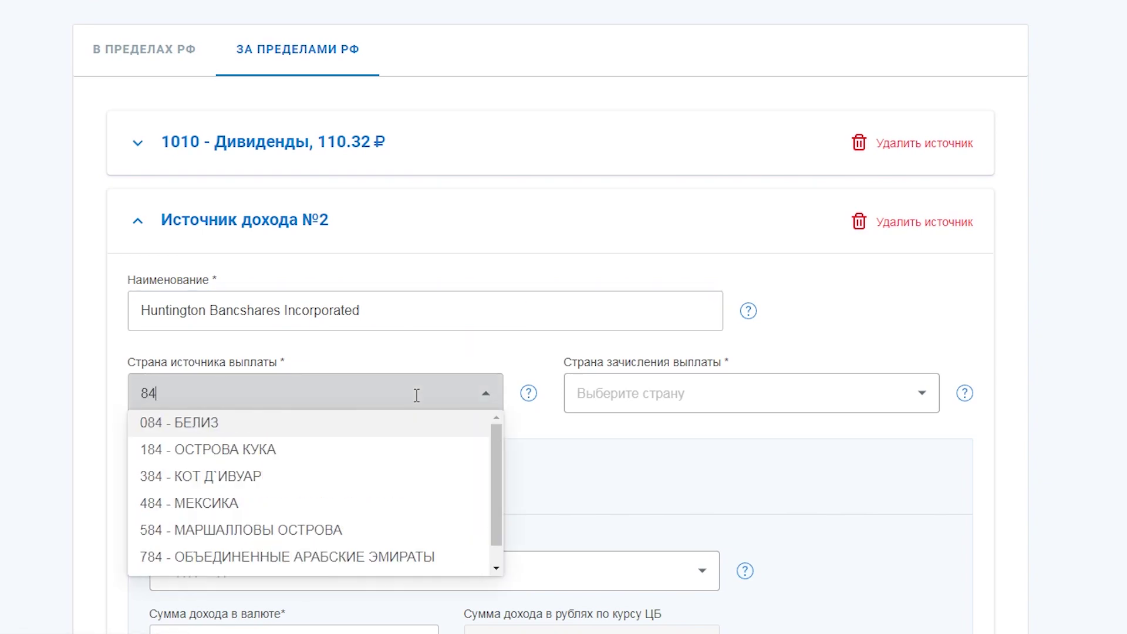
click(280, 424)
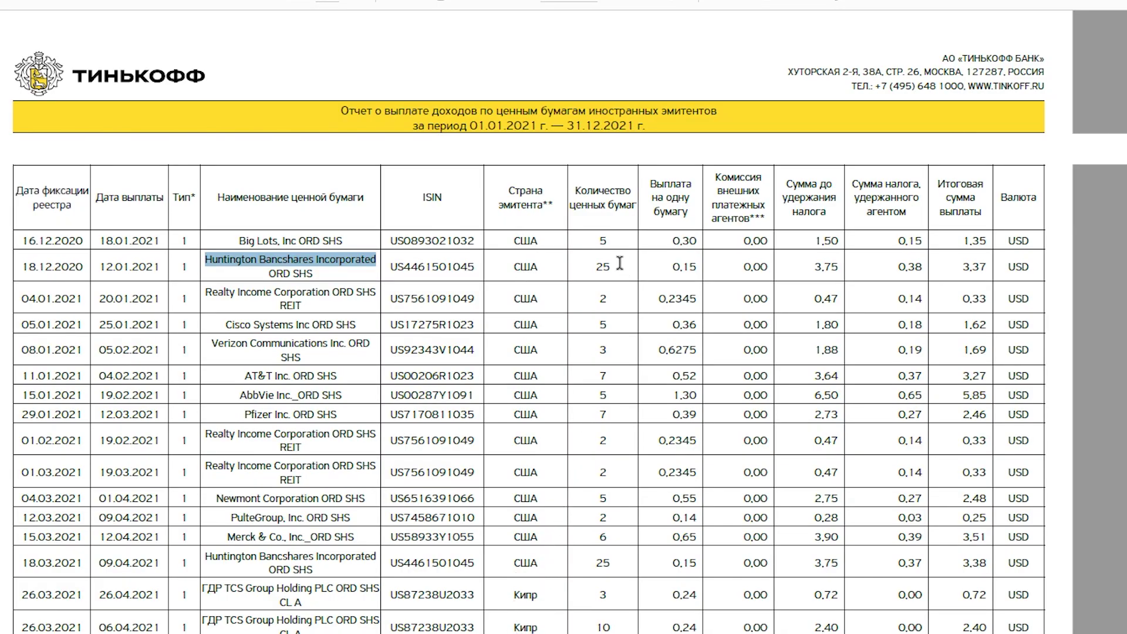
- Copy Huntington's pre-tax amount 3,75 from the Tinkoff report and set the income code in the declaration to 1010 - Дивиденды
drag(814, 266, 841, 269)
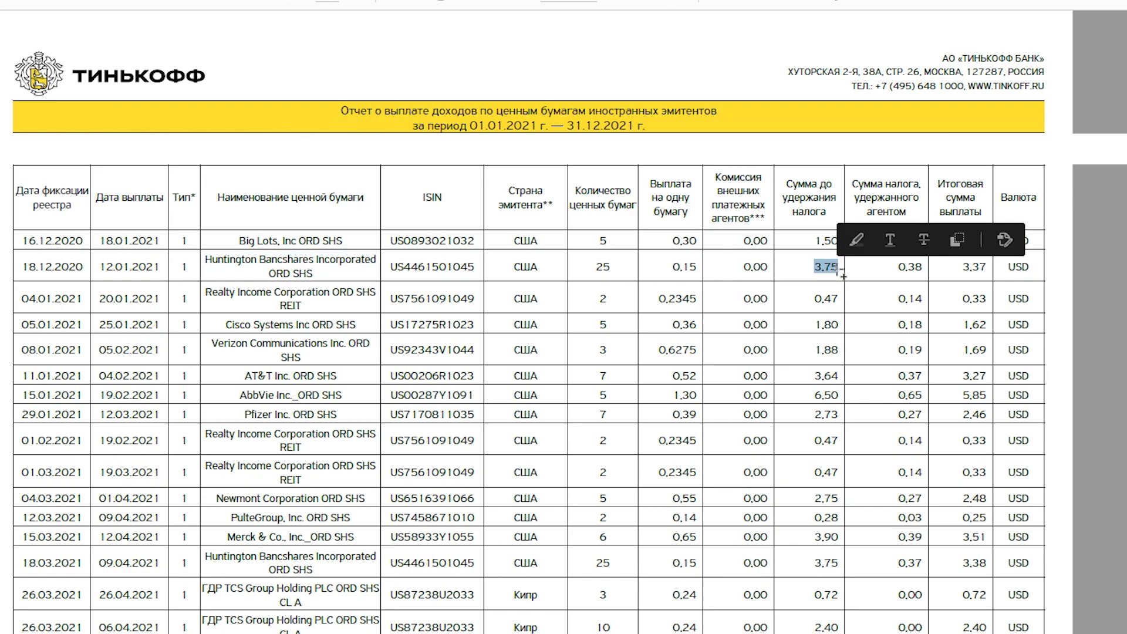
key(alt+Tab)
scroll(360, 440, down, 3)
click(330, 412)
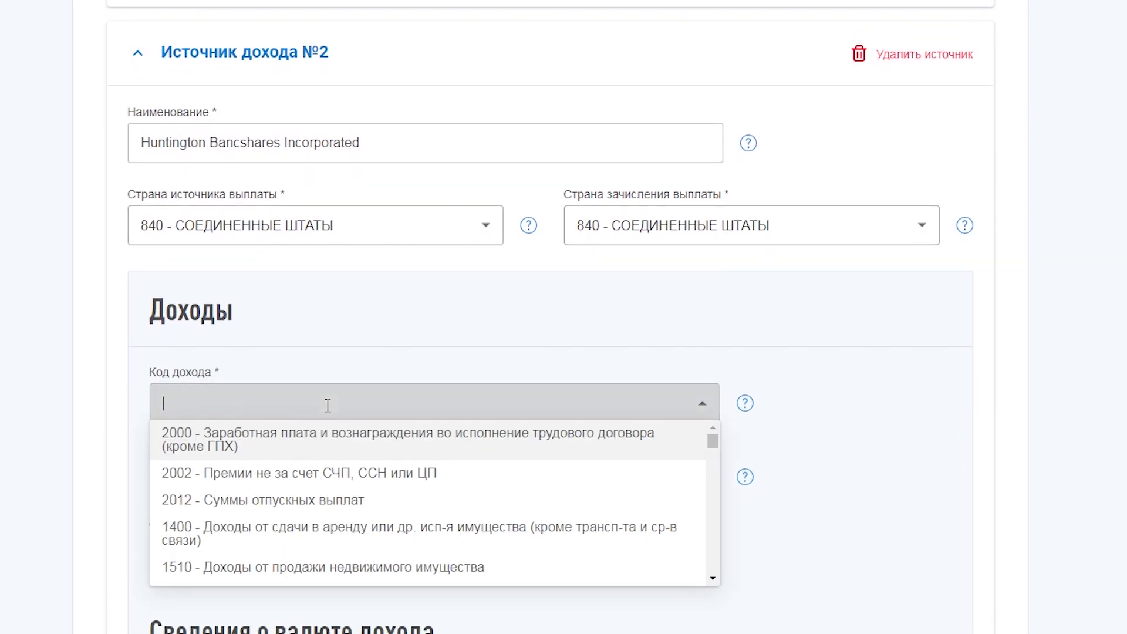
text(101)
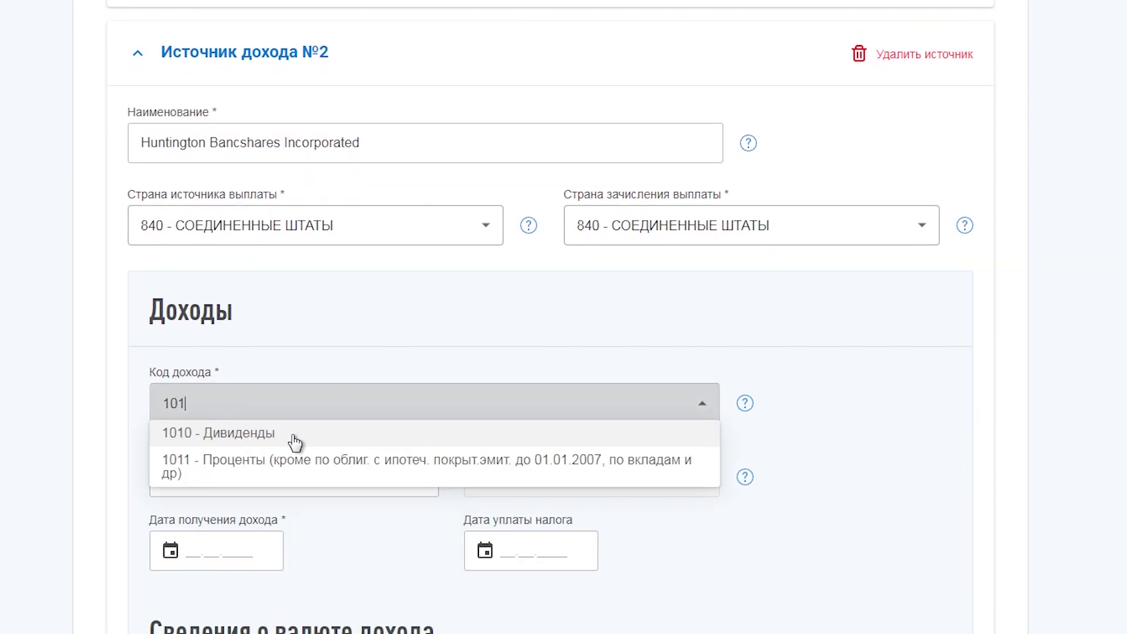
click(259, 436)
- Enter the Huntington income amount in currency as 3.75, using a decimal point
scroll(282, 452, down, 3)
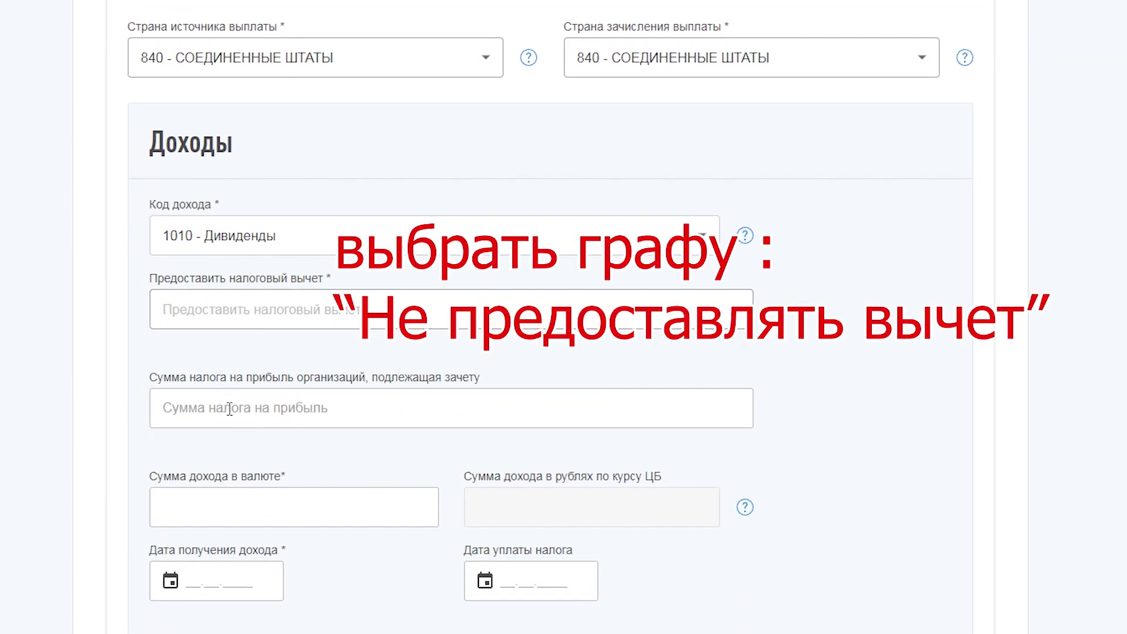
click(181, 508)
text(375)
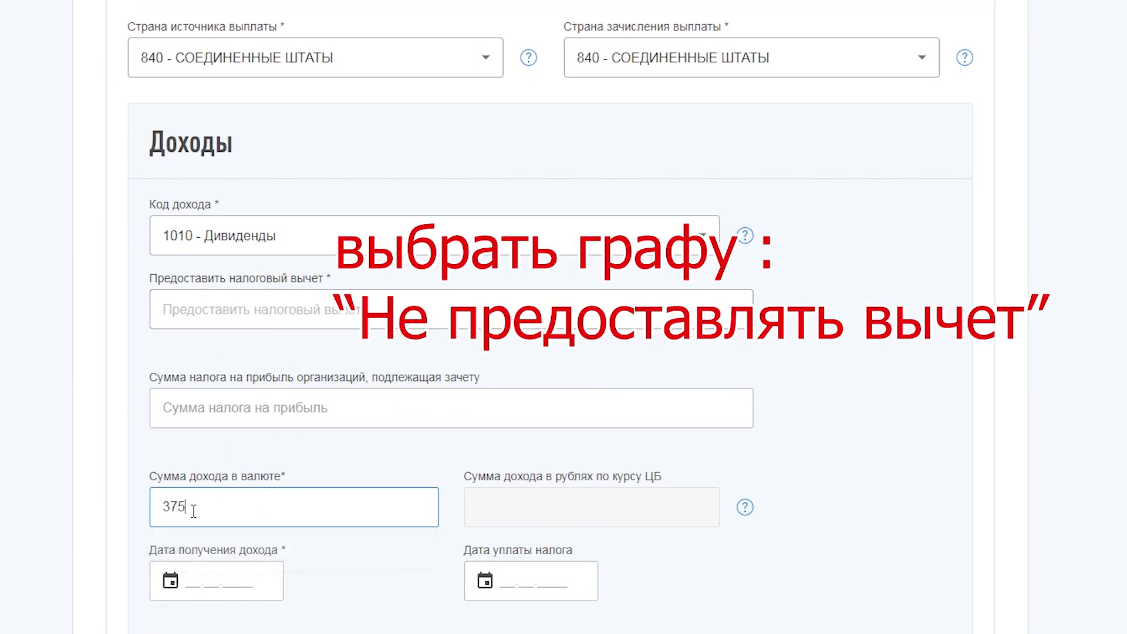
click(171, 508)
text(.)
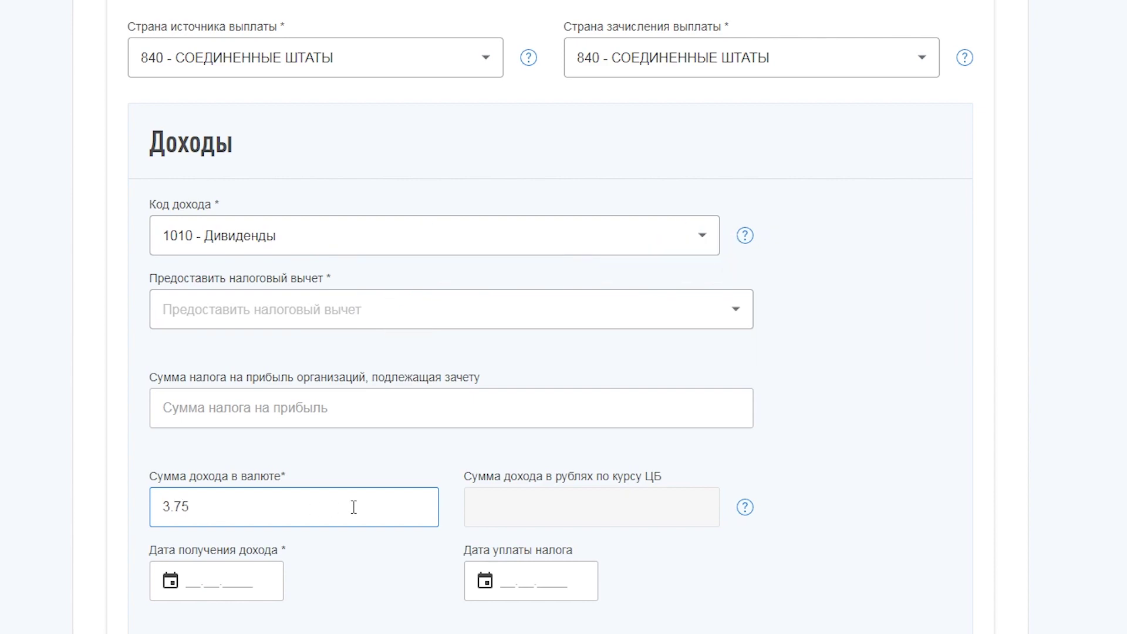
- Copy the Huntington payment date 12.01.2021 from the Tinkoff report into the income receipt date
scroll(306, 550, down, 1)
key(alt+Tab)
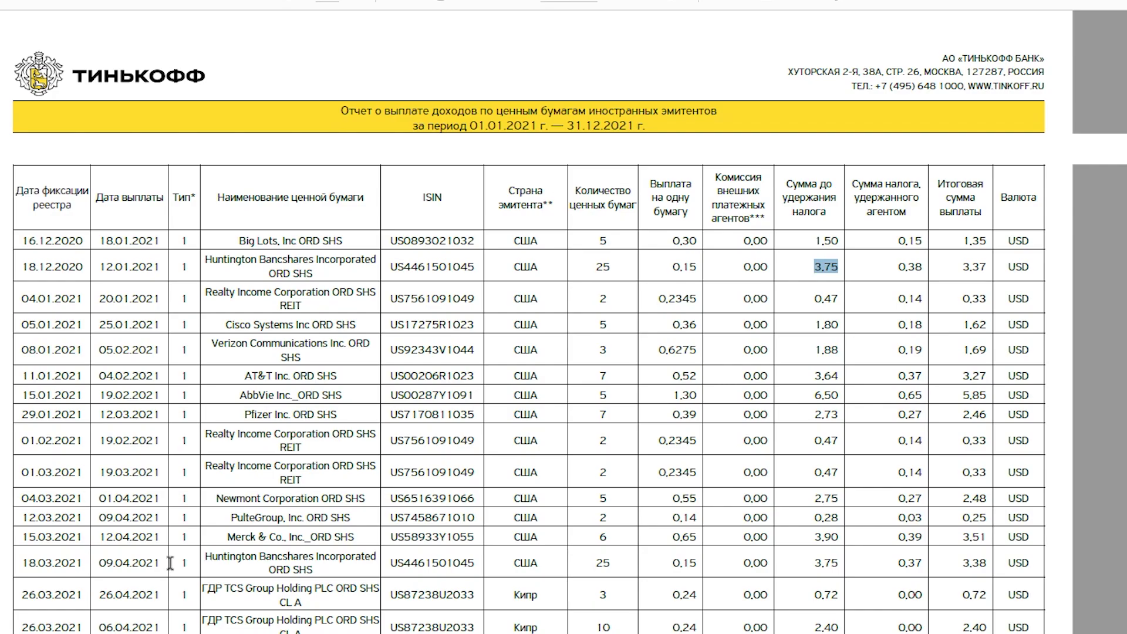
drag(105, 269, 162, 269)
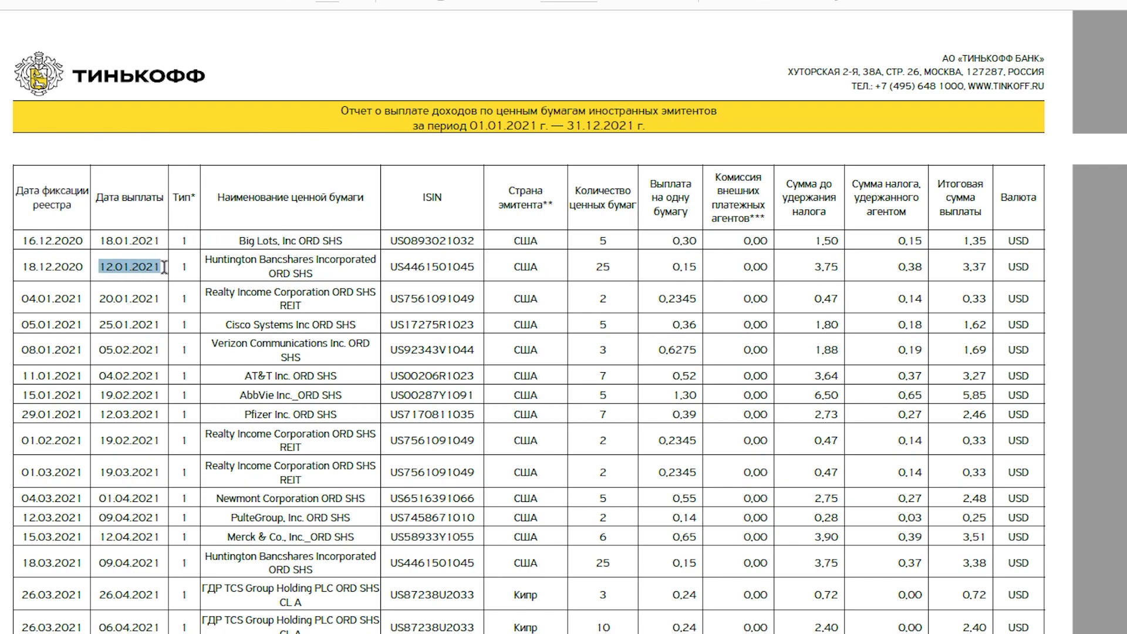
key(ctrl+c)
key(alt+Tab)
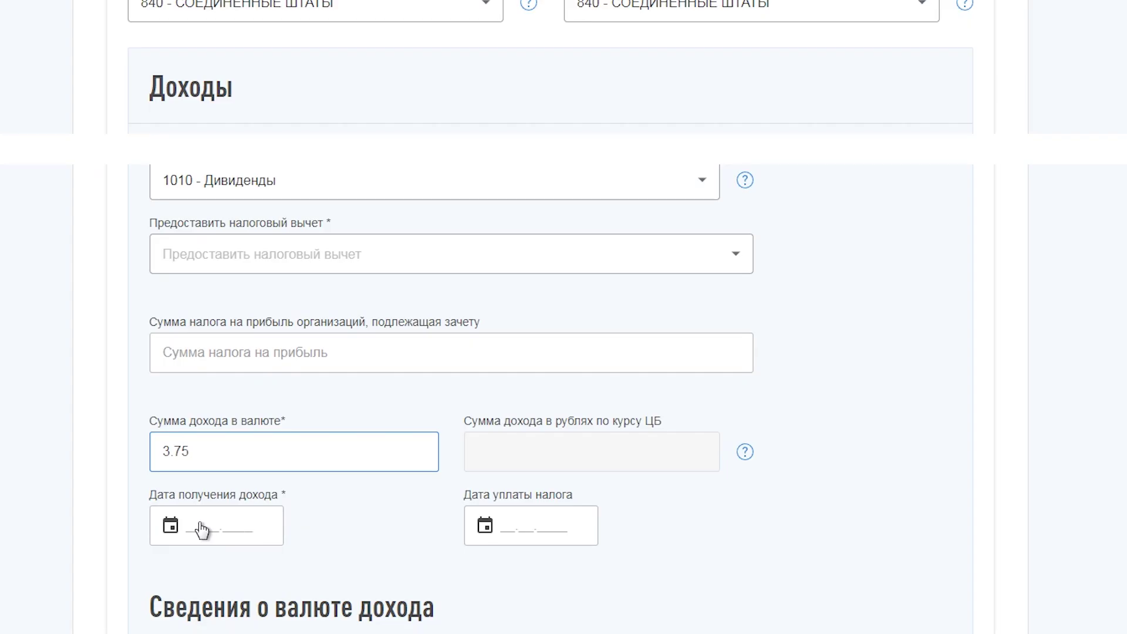
click(202, 528)
key(ctrl+v)
click(203, 388)
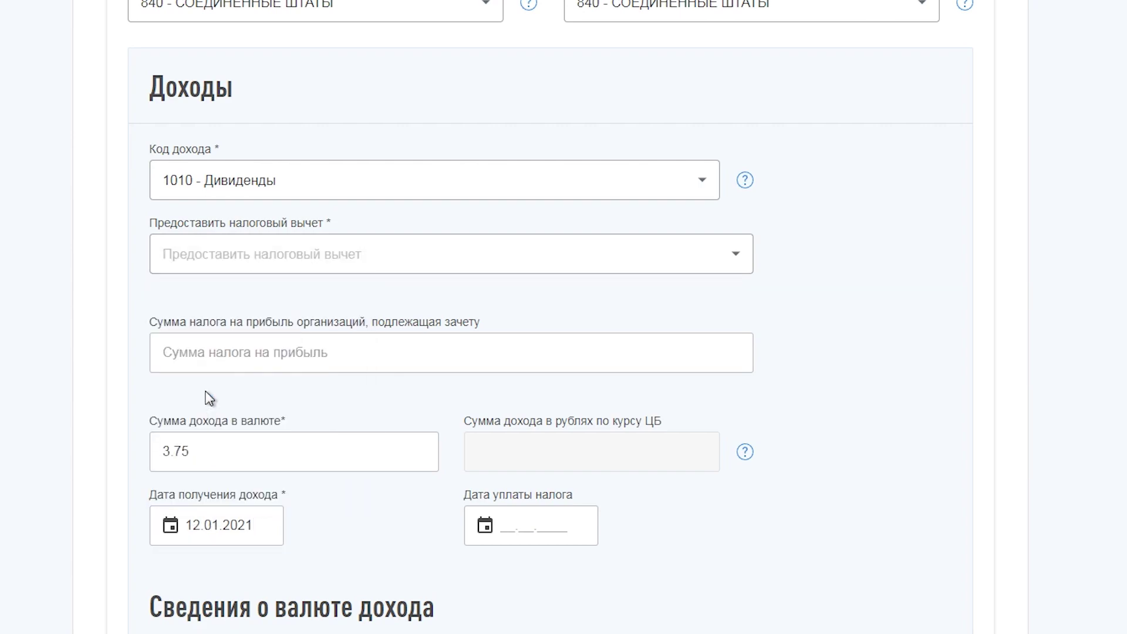
- Set the tax payment date of the Huntington dividend to the copied date 12.01.2021
click(508, 535)
key(ctrl+v)
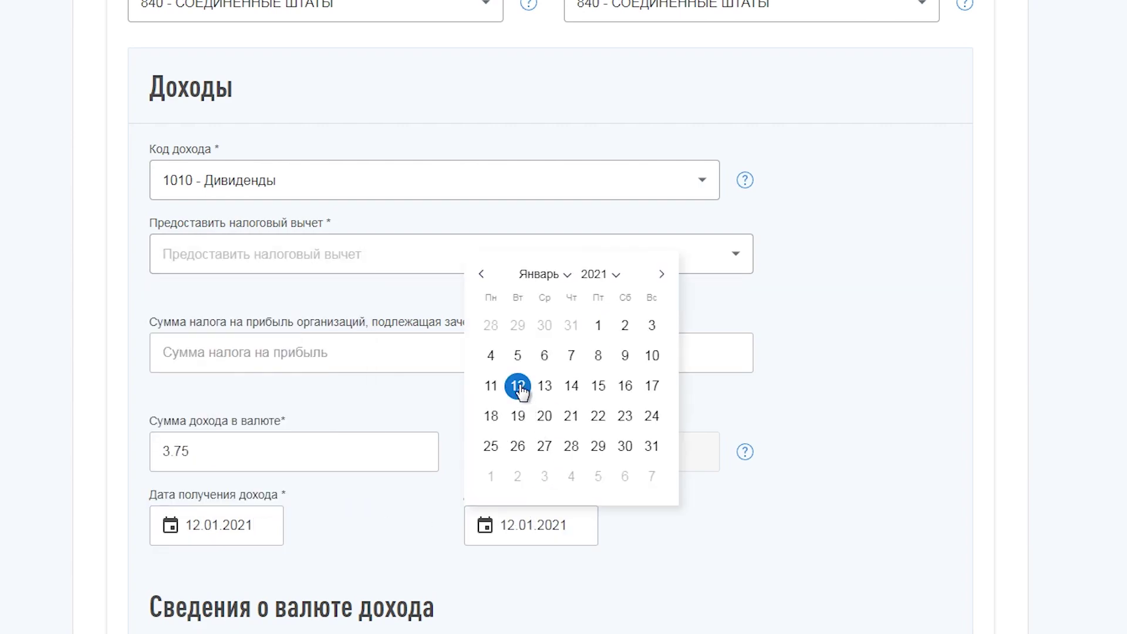
click(516, 386)
- Set the Huntington income currency to 840 - Доллар США and enable automatic determination of the exchange rate
scroll(500, 555, down, 3)
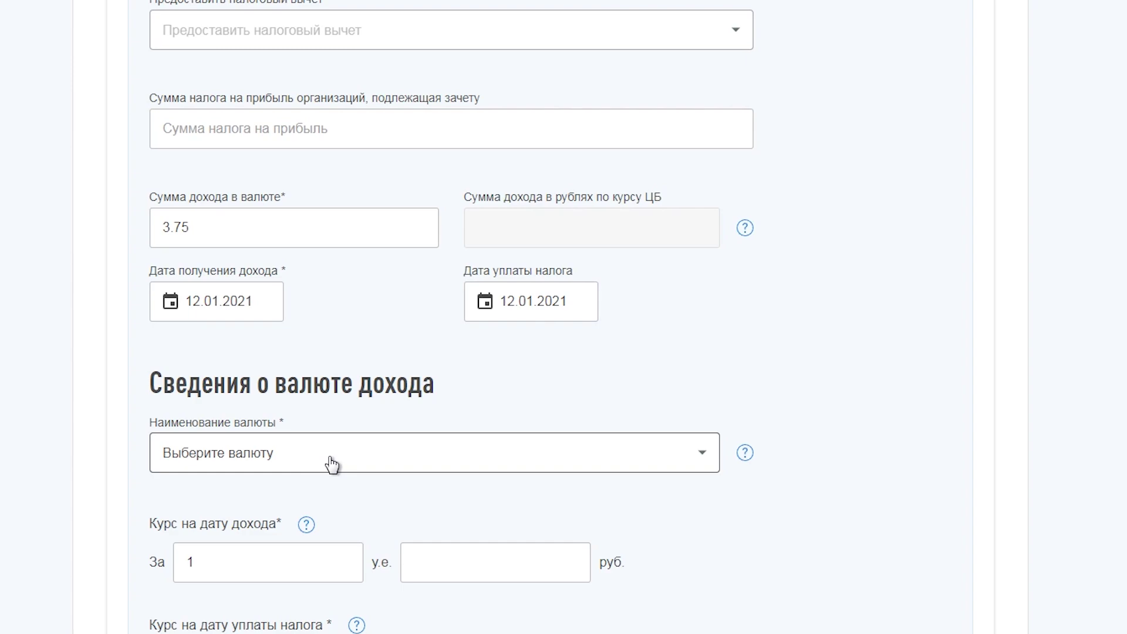
click(329, 456)
text(840)
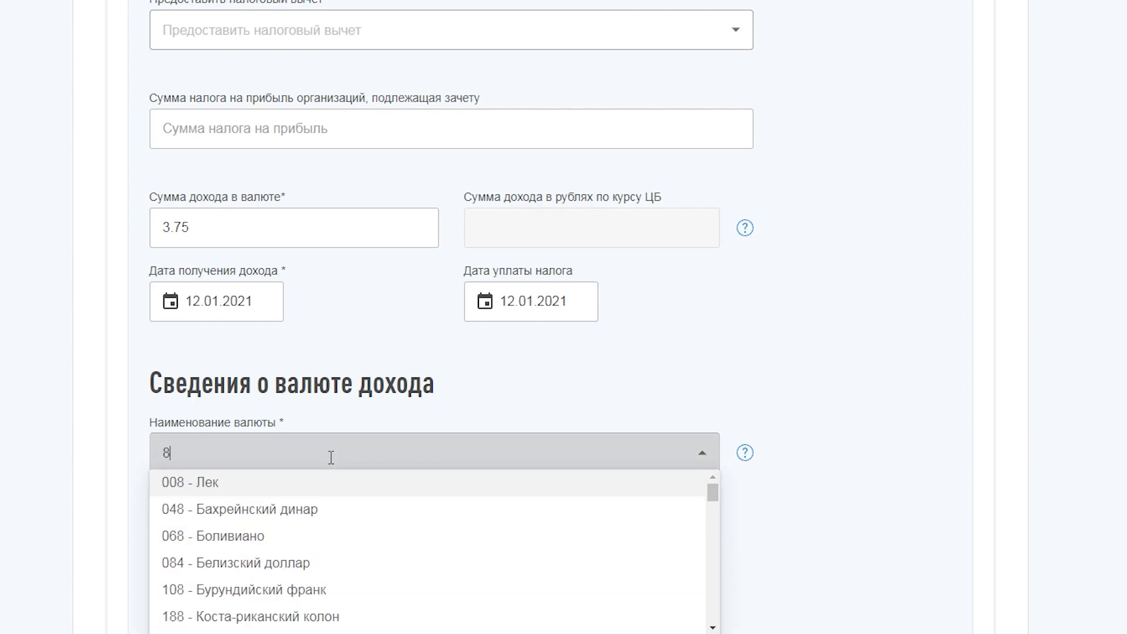
click(244, 482)
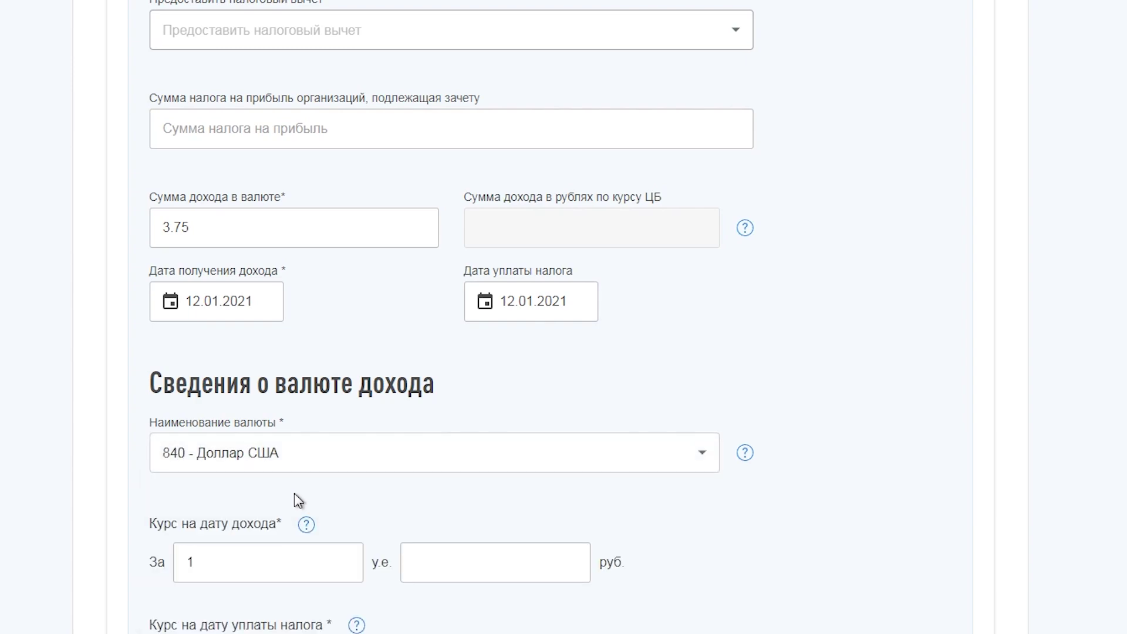
scroll(294, 499, down, 2)
click(160, 616)
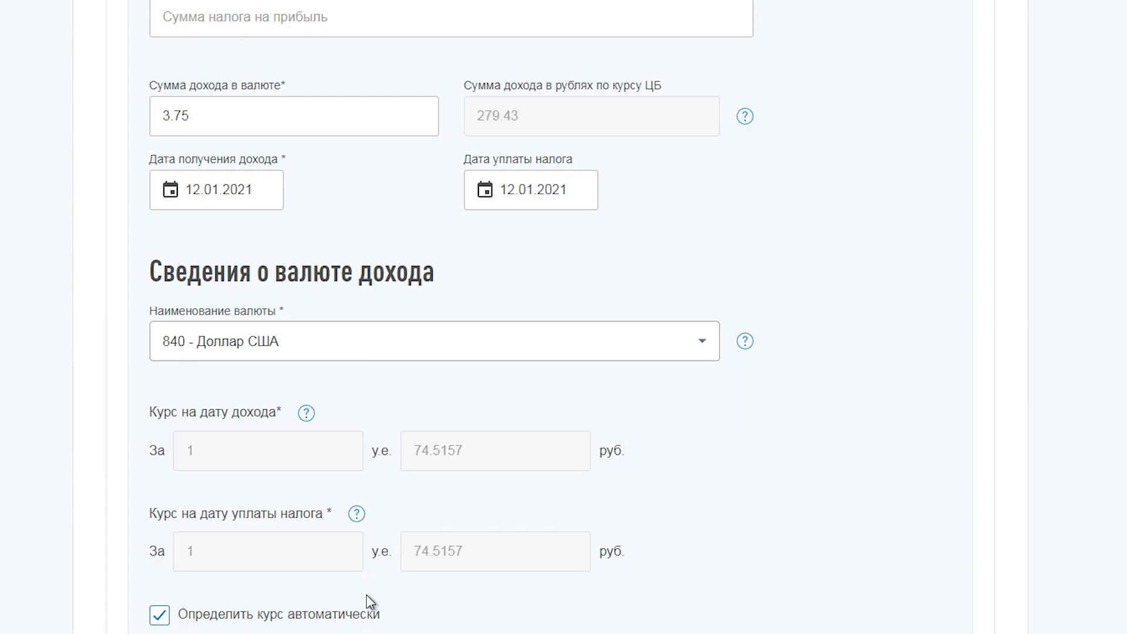
- Enter Huntington's withheld foreign tax as 0.38, copied from the Tinkoff report, and add another income source
scroll(379, 599, down, 5)
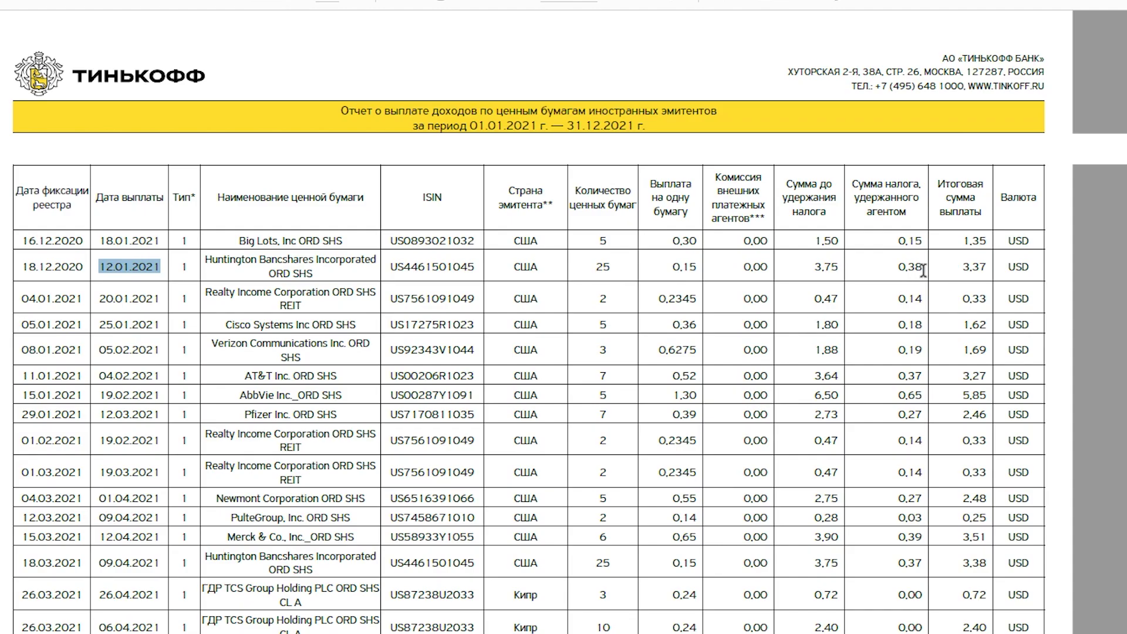
drag(923, 271, 896, 271)
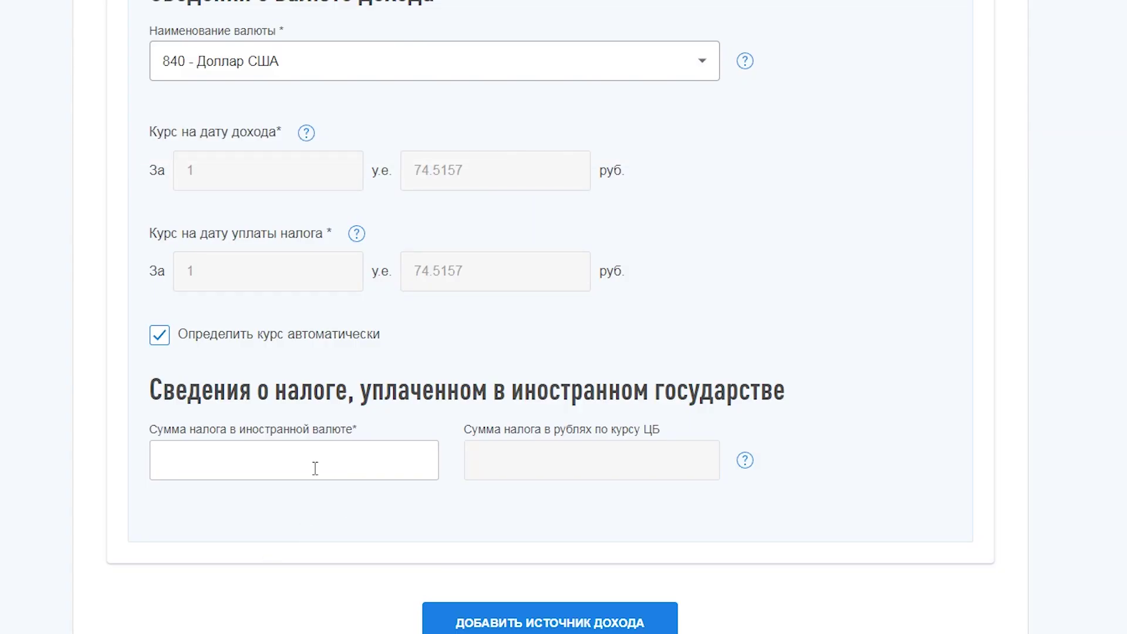
click(240, 462)
key(ctrl+v)
click(176, 457)
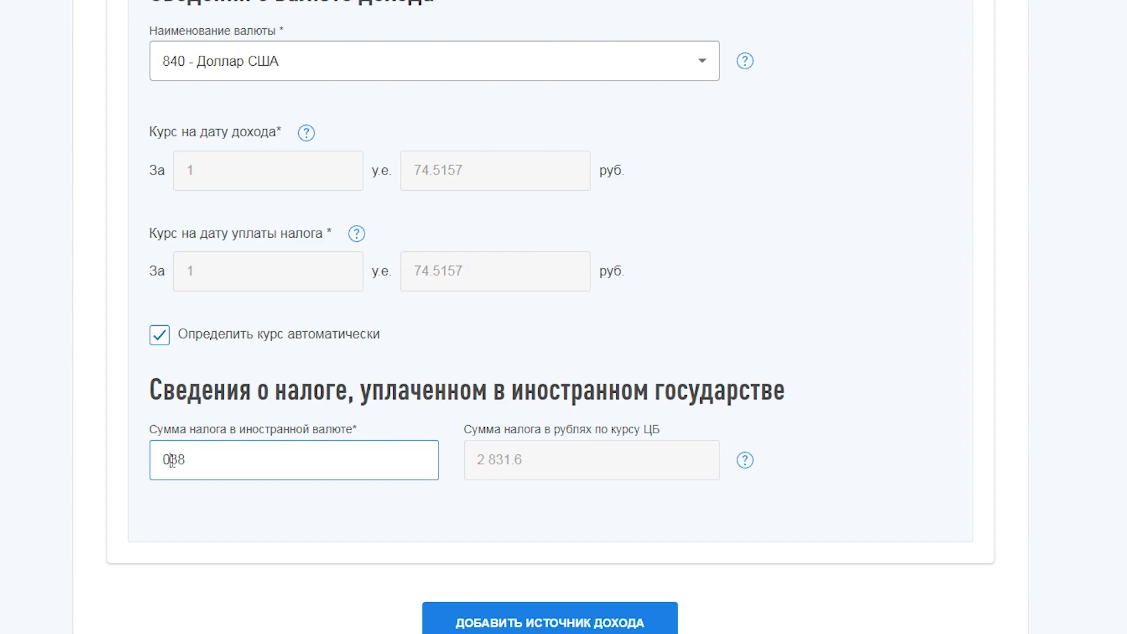
text(.)
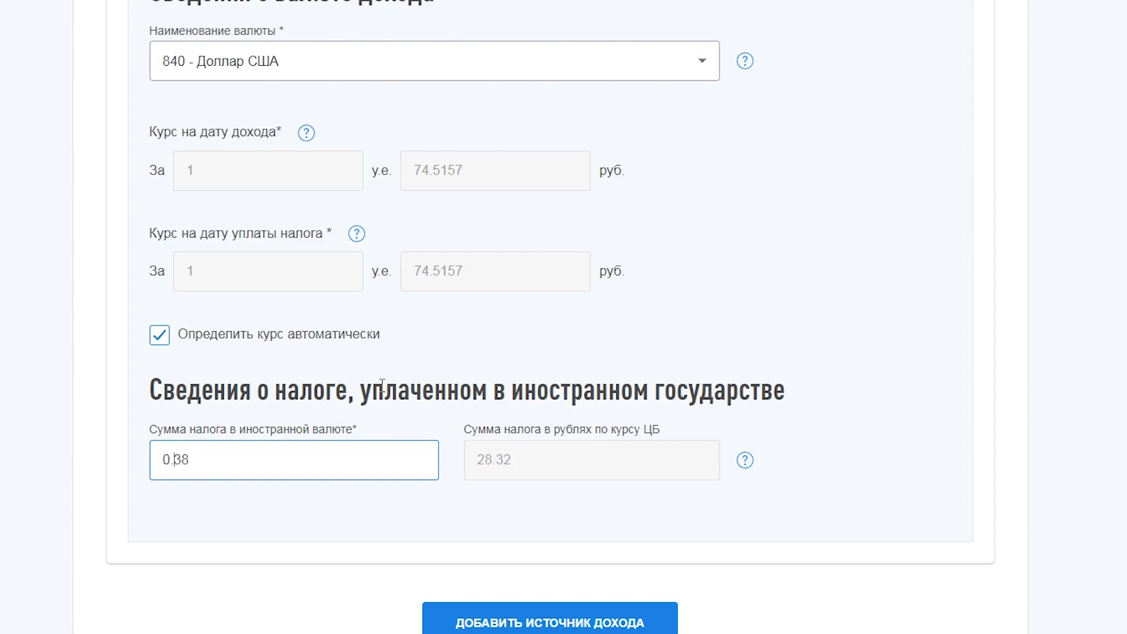
click(546, 623)
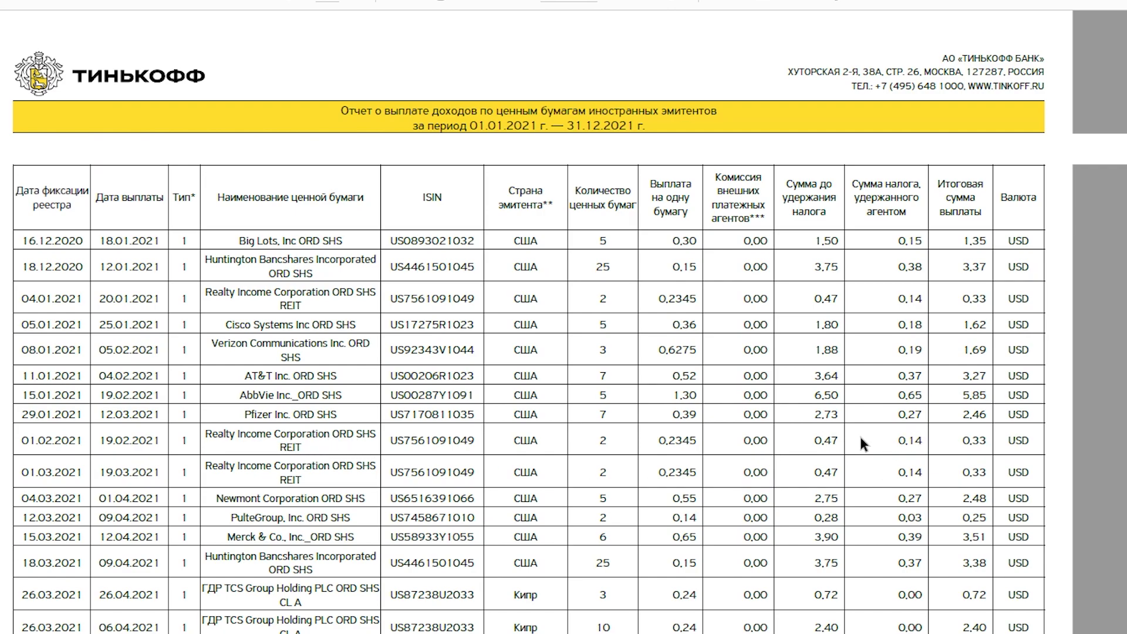
- Examine the share count and payment amounts in the Tinkoff report's Realty Income Corporation row paid on 19.02.2021
drag(817, 441, 992, 443)
click(956, 447)
click(605, 445)
double_click(605, 444)
drag(963, 442, 991, 444)
- Copy the name Realty Income Corporation from the Tinkoff report into the name of income source №3
drag(202, 294, 330, 293)
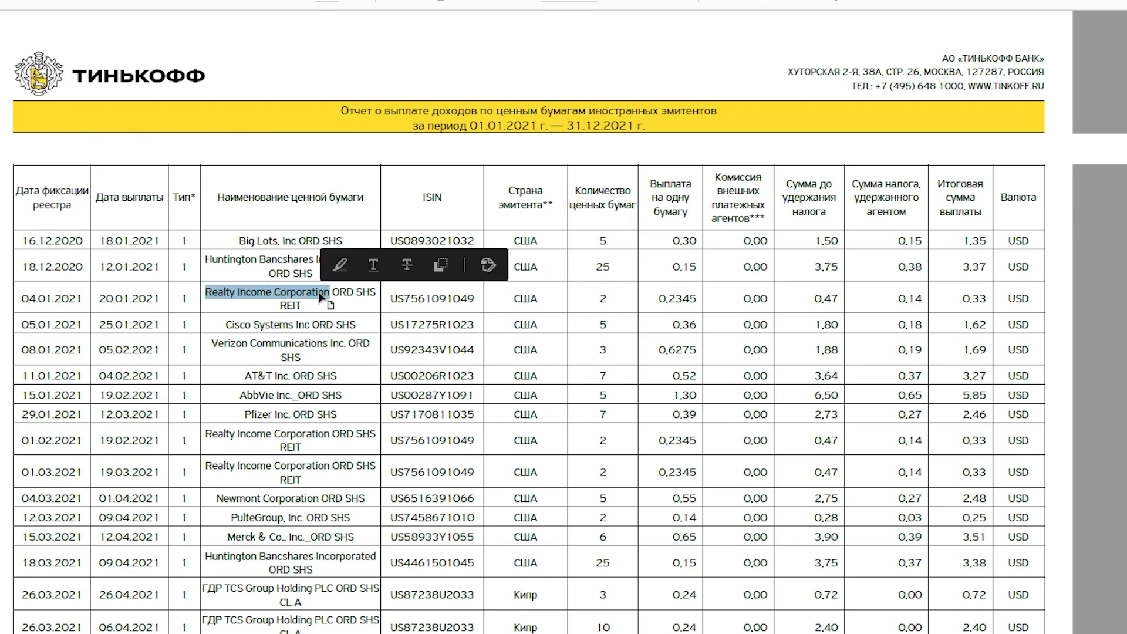
key(ctrl+c)
key(alt+Tab)
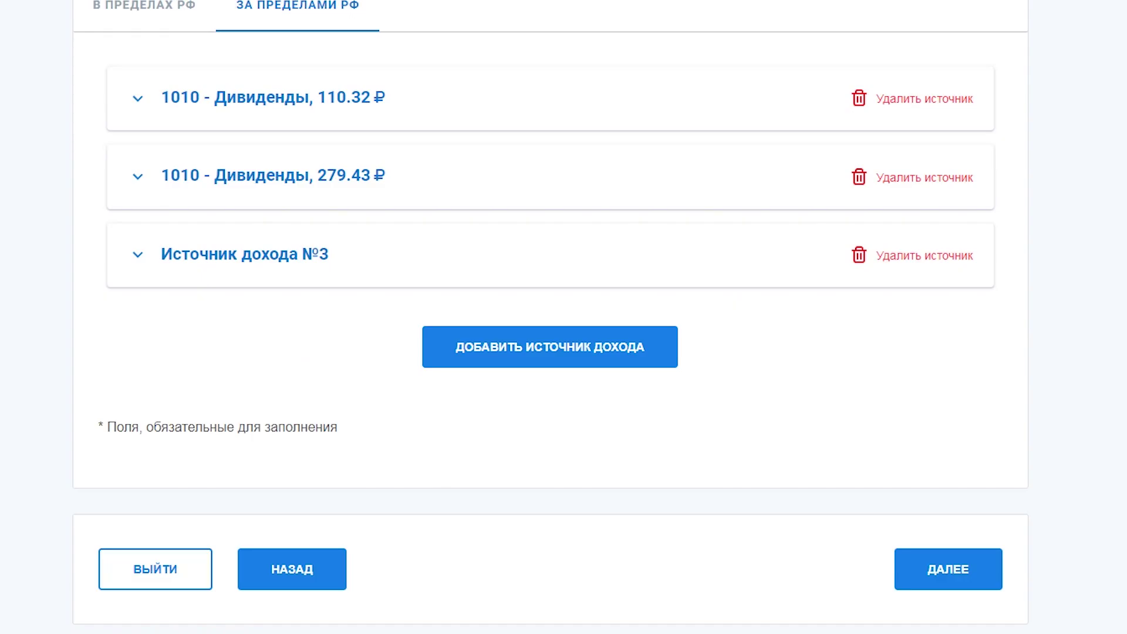
click(305, 279)
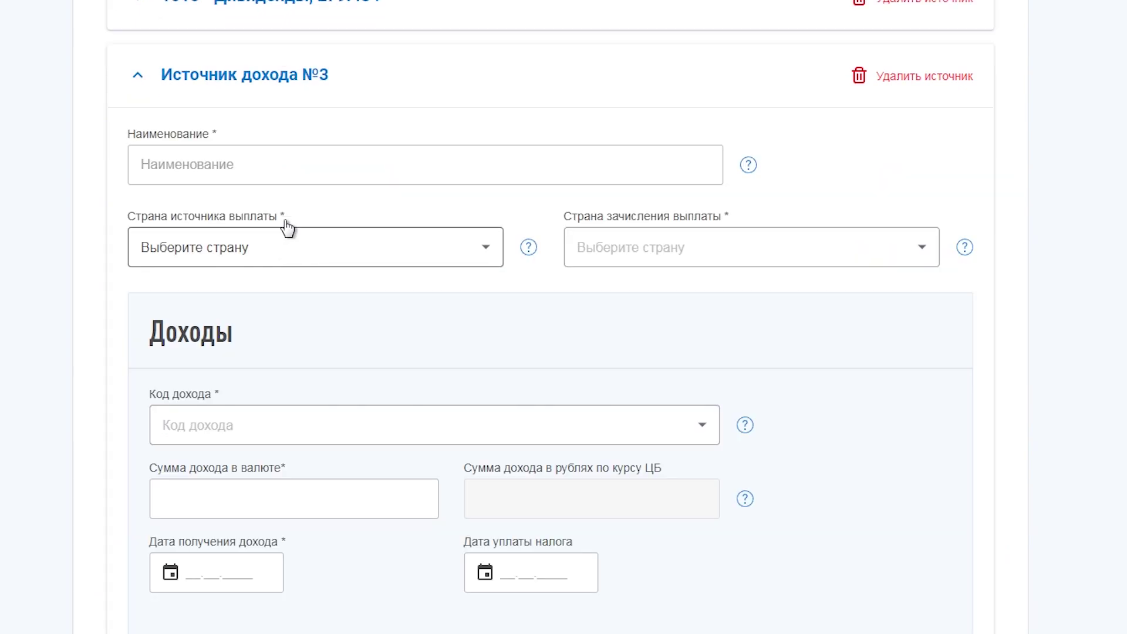
click(262, 168)
key(ctrl+v)
- Set Realty Income Corporation's payment source country to 840 - СОЕДИНЕННЫЕ ШТАТЫ and its income code to 1010 - Дивиденды
click(319, 248)
text(840)
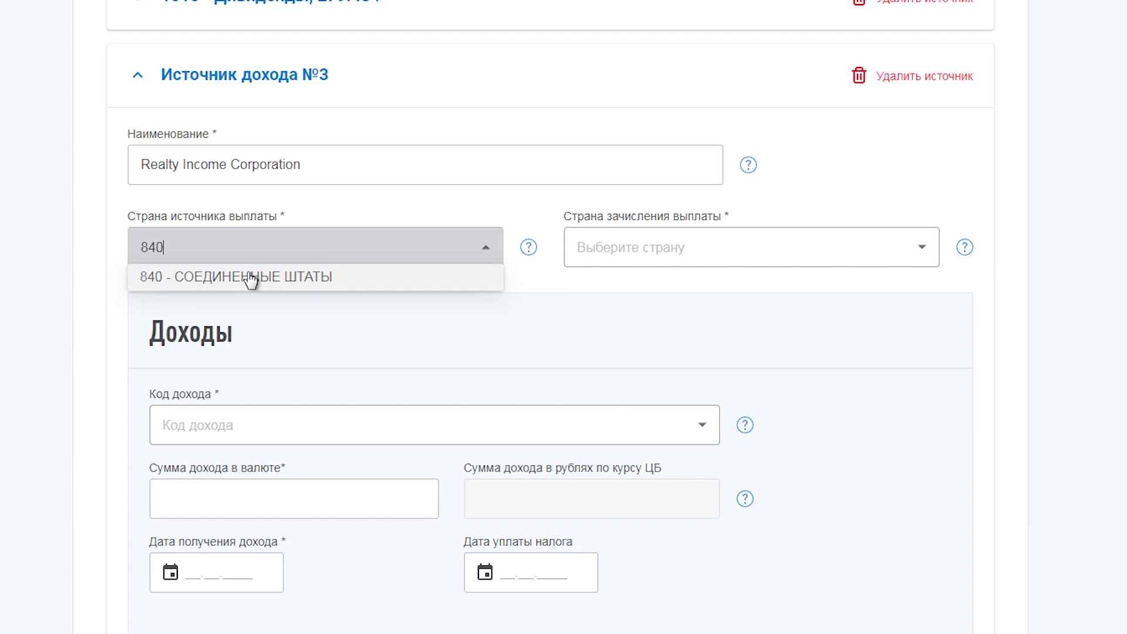
click(251, 276)
click(292, 441)
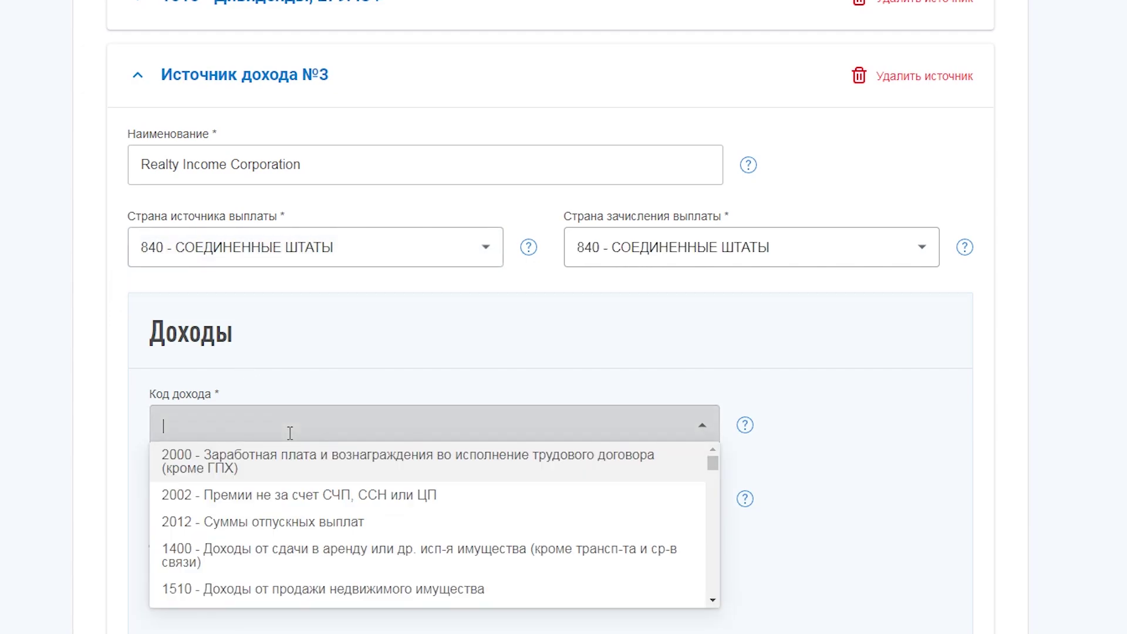
text(10)
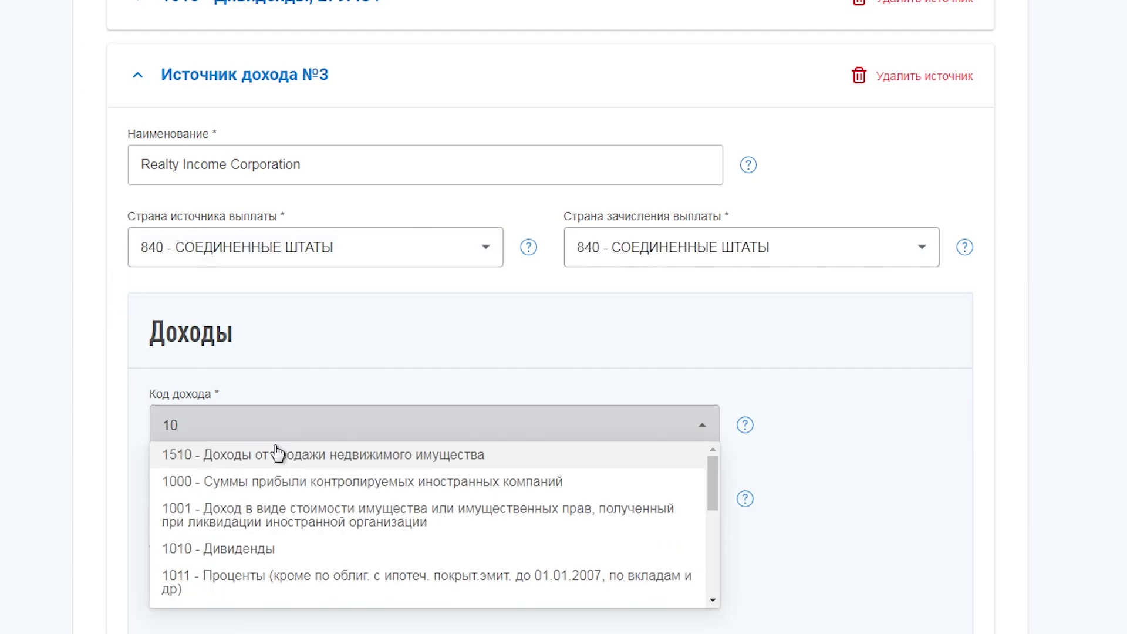
click(245, 547)
- Enter Realty Income Corporation's income in foreign currency as 0.47, copied from its pre-tax amount in the Tinkoff report
scroll(260, 604, down, 2)
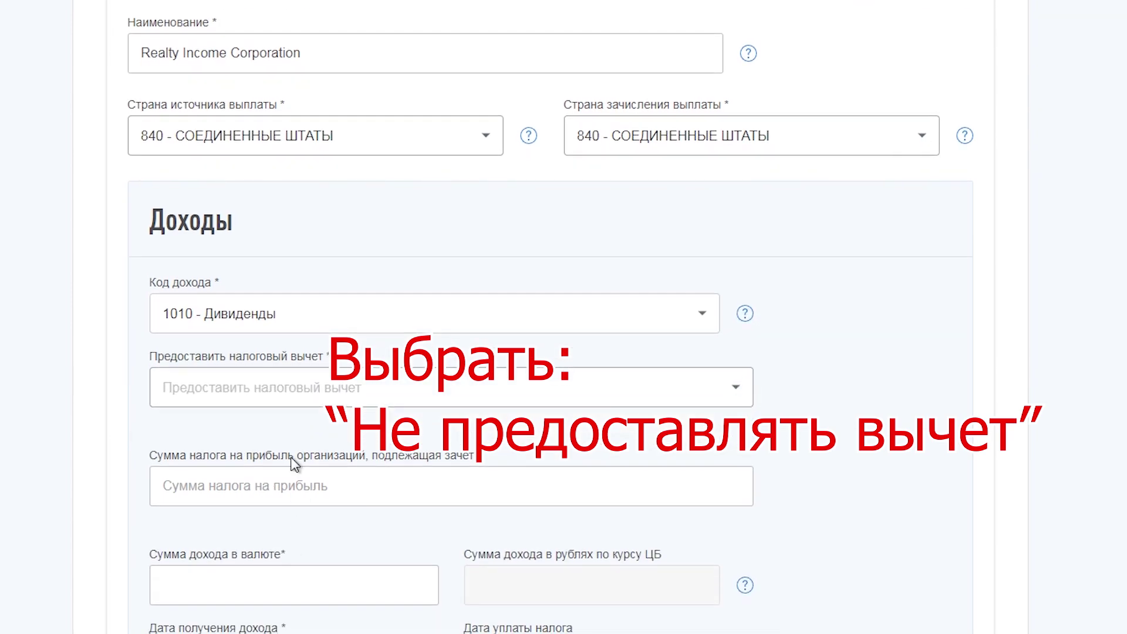
click(200, 597)
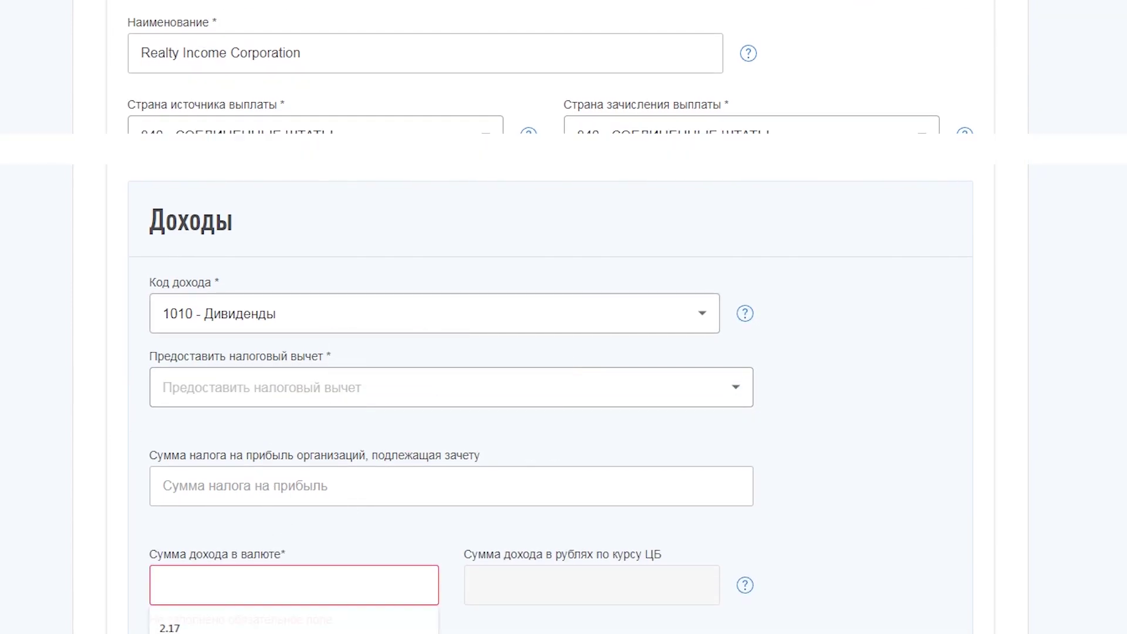
key(alt+Tab)
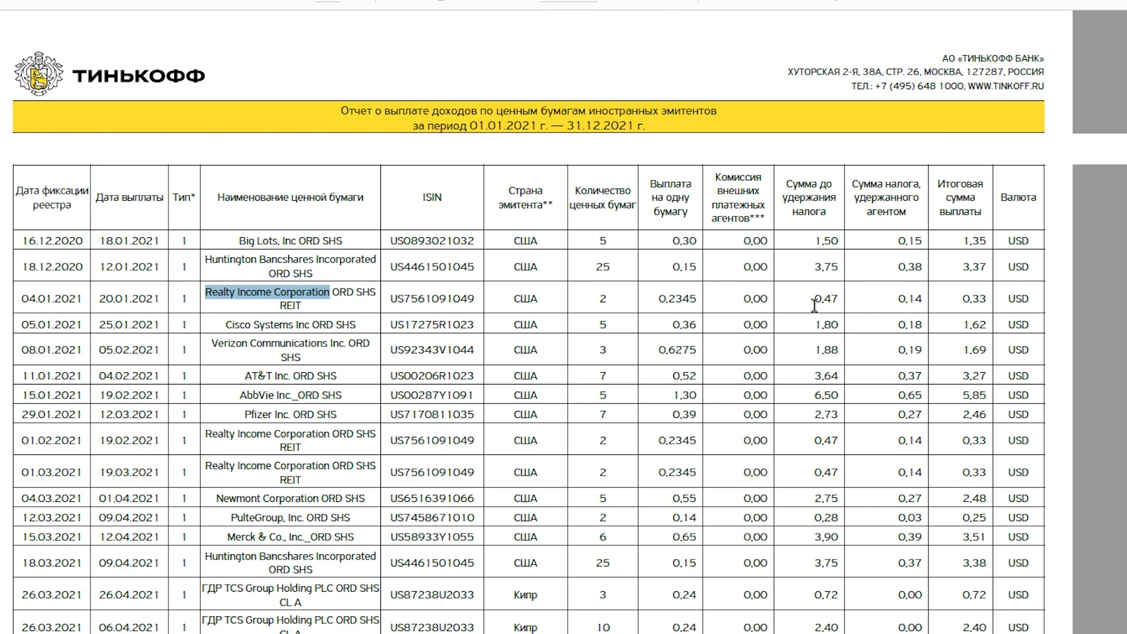
drag(815, 301, 839, 301)
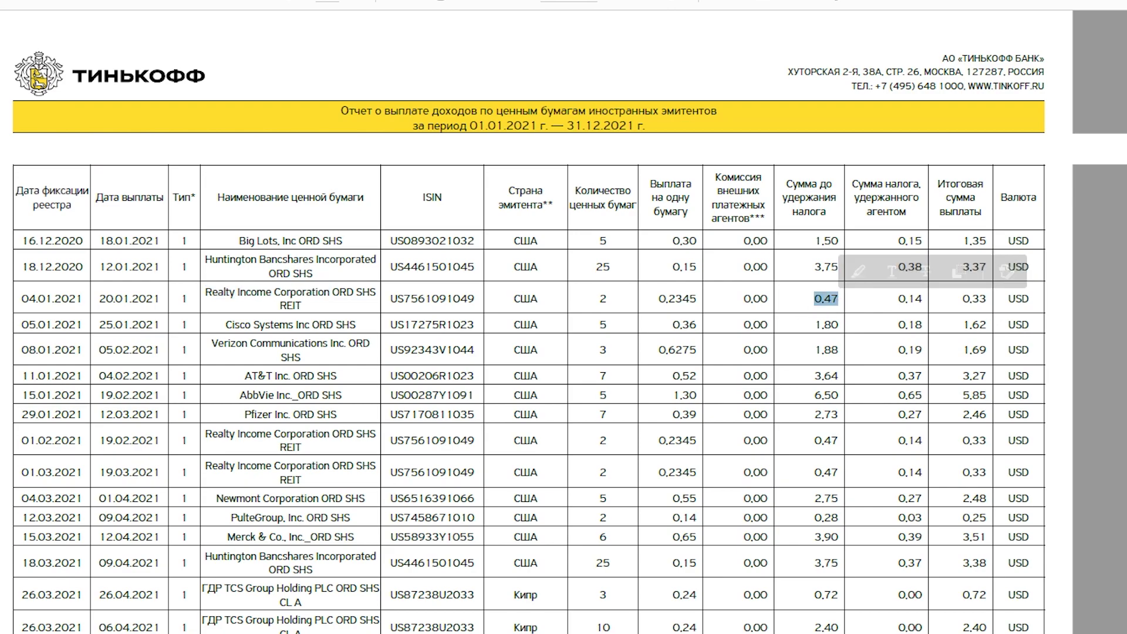
key(ctrl+c)
key(alt+Tab)
key(ctrl+v)
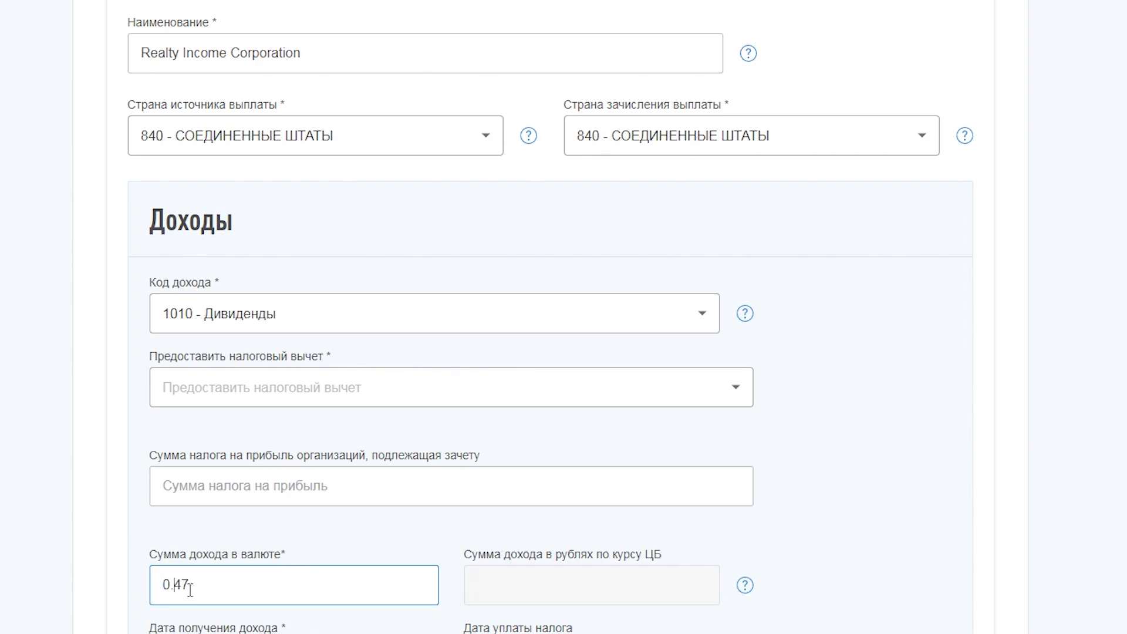
- Copy the payment date 20.01.2021 from the Tinkoff report into Realty Income Corporation's income receipt and tax payment dates
scroll(206, 627, down, 4)
key(alt+Tab)
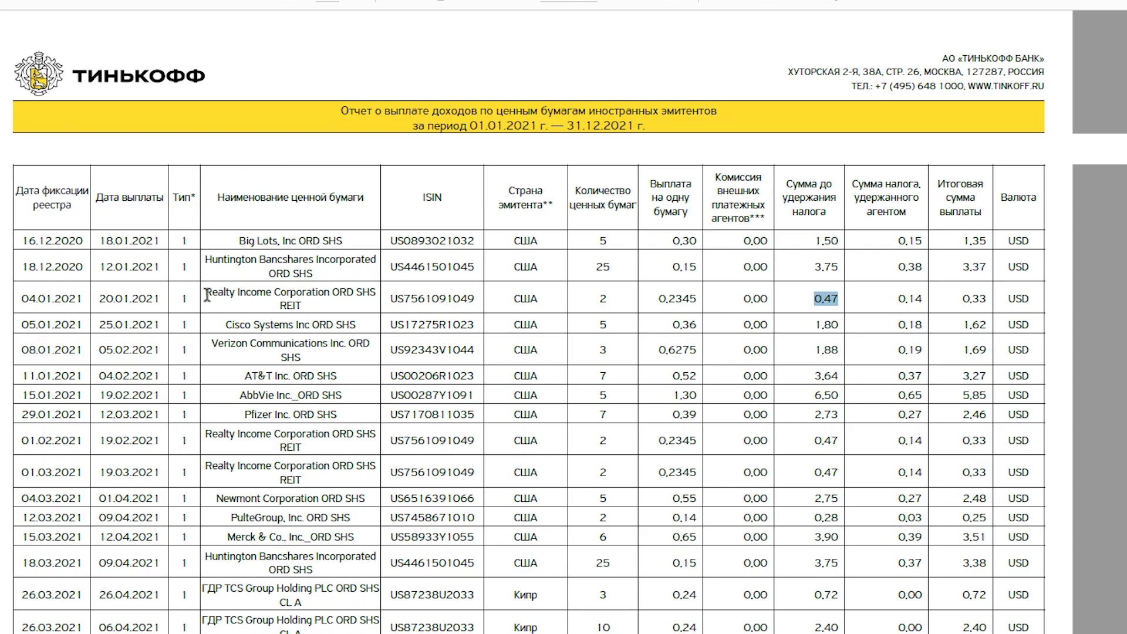
drag(165, 300, 94, 299)
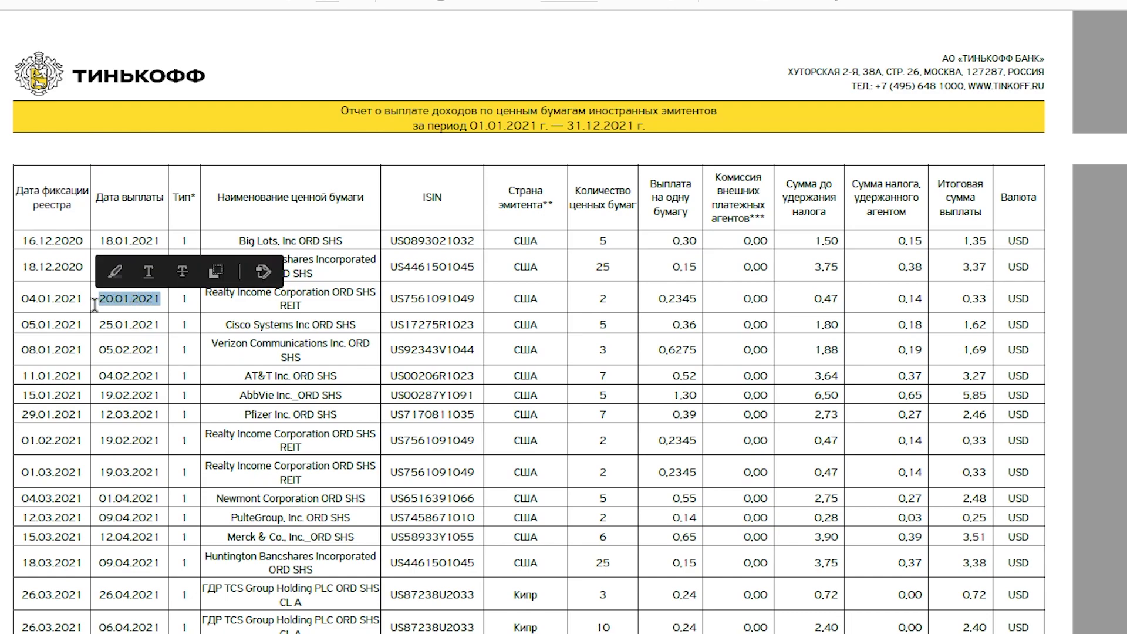
key(ctrl+c)
key(alt+Tab)
click(204, 450)
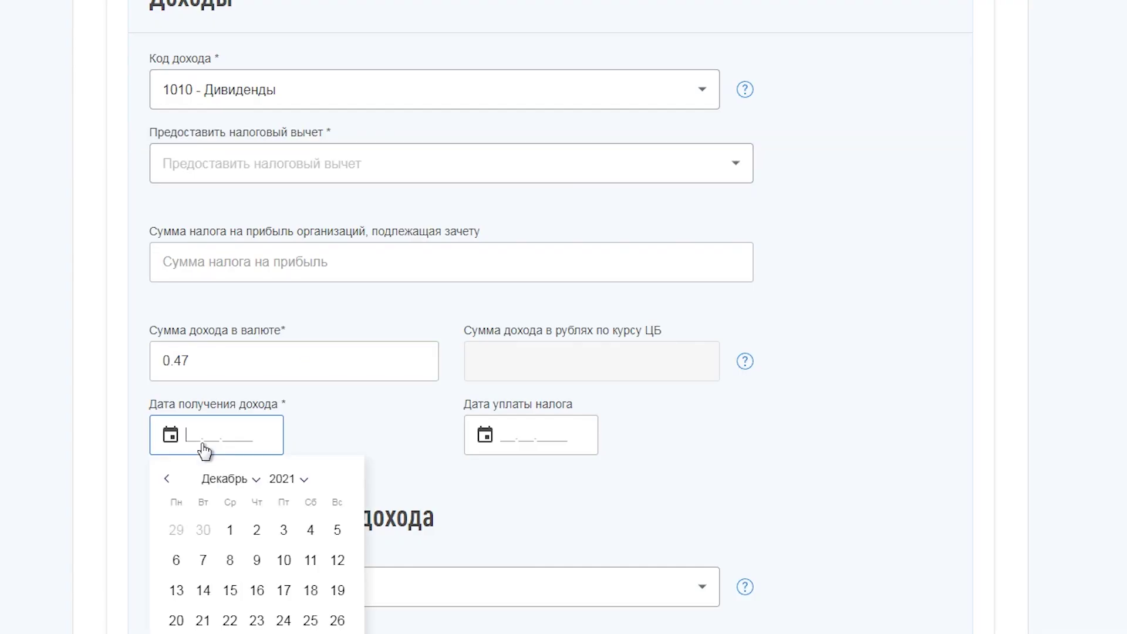
key(ctrl+v)
click(506, 444)
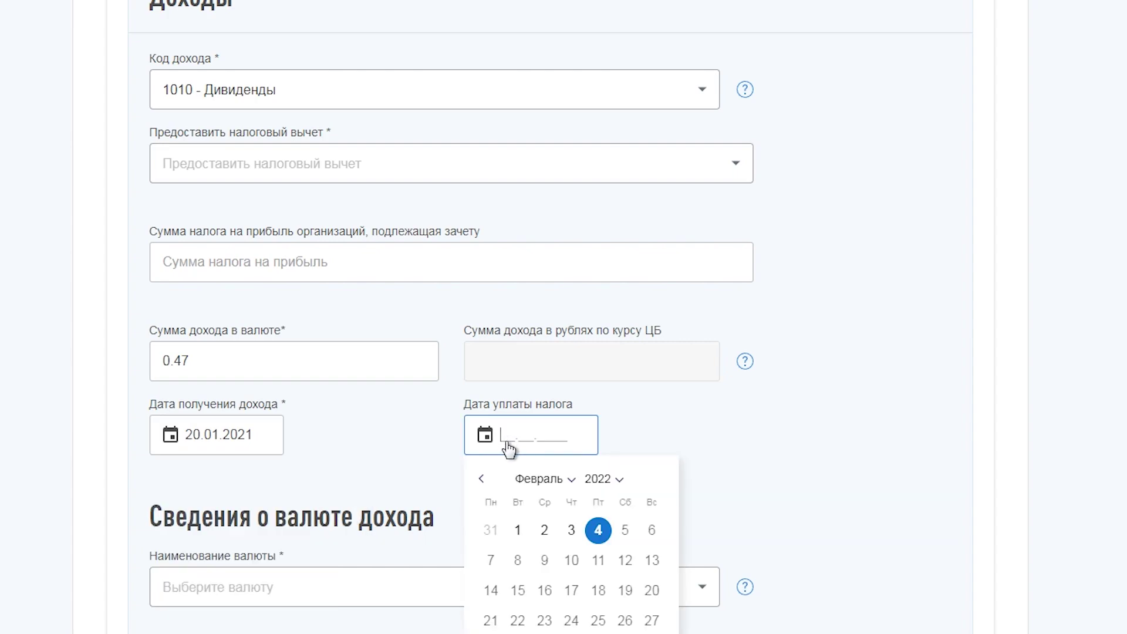
key(ctrl+v)
- Set the currency of the Realty Income Corporation income to 840 - Доллар США
scroll(323, 586, down, 3)
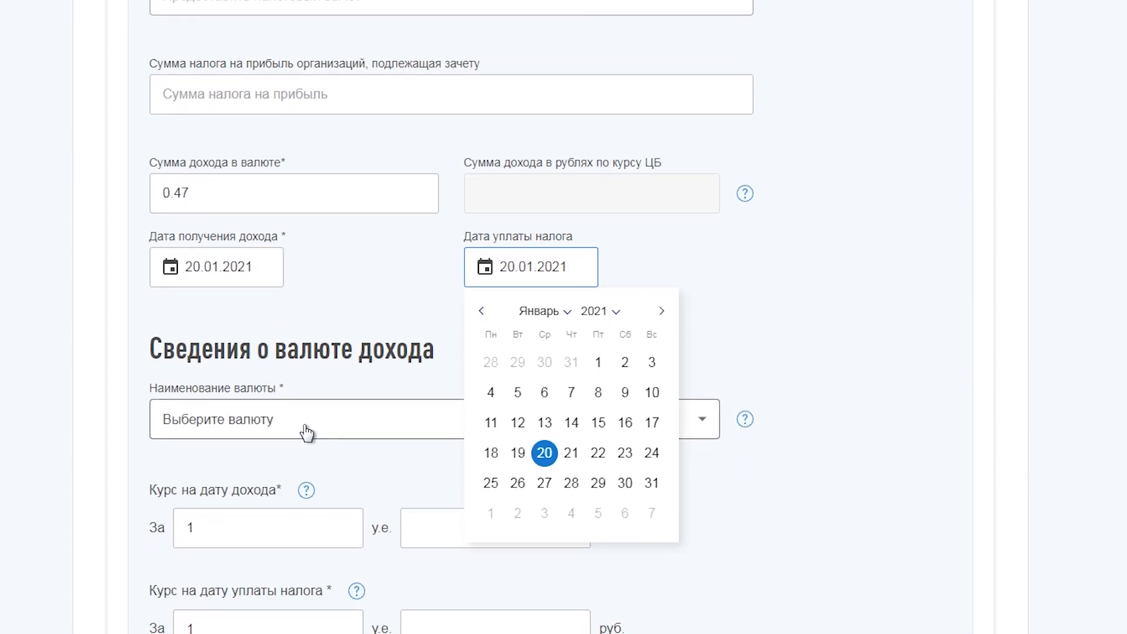
click(304, 424)
text(840)
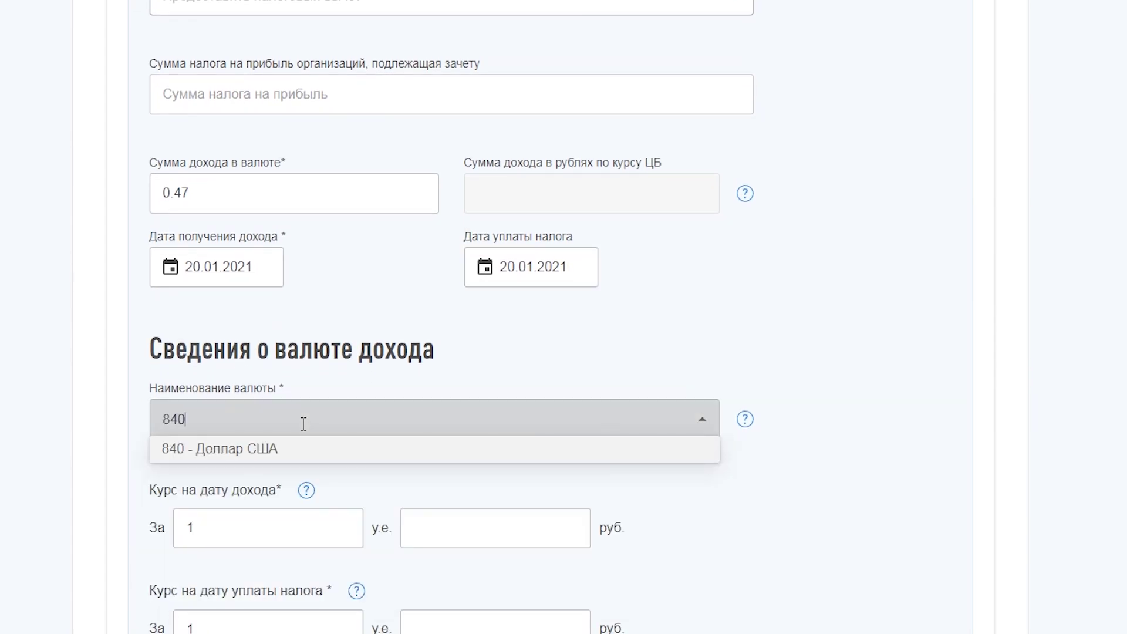
click(267, 451)
- Enable automatic exchange rate determination and enter Realty Income Corporation's withheld foreign tax as 0.14, copied from the Tinkoff report
key(alt+Tab)
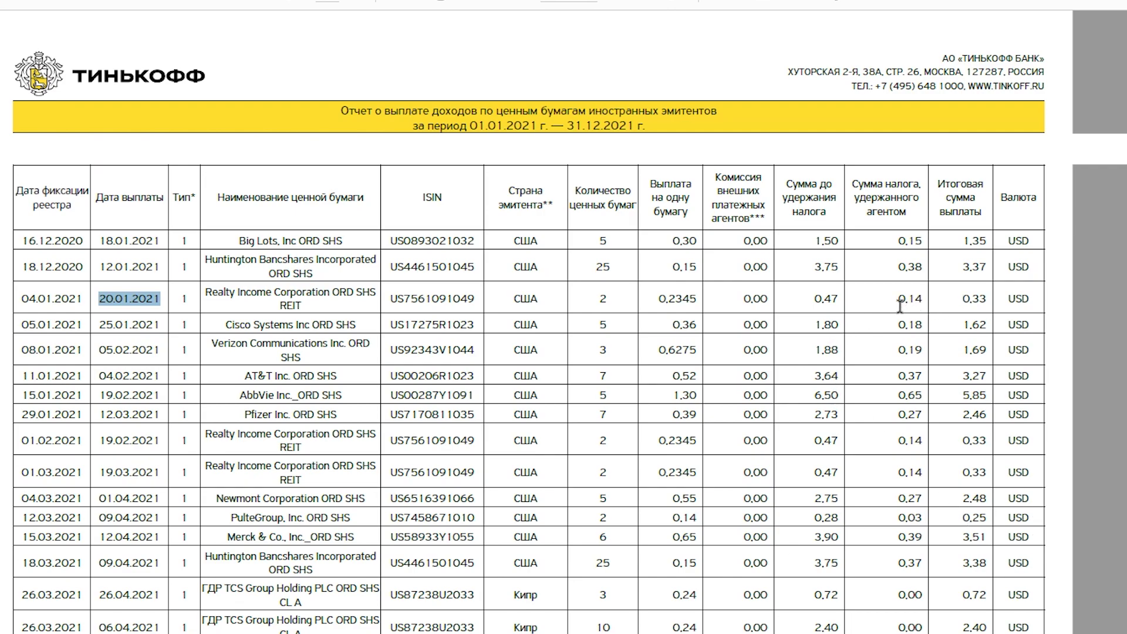
drag(894, 301, 923, 300)
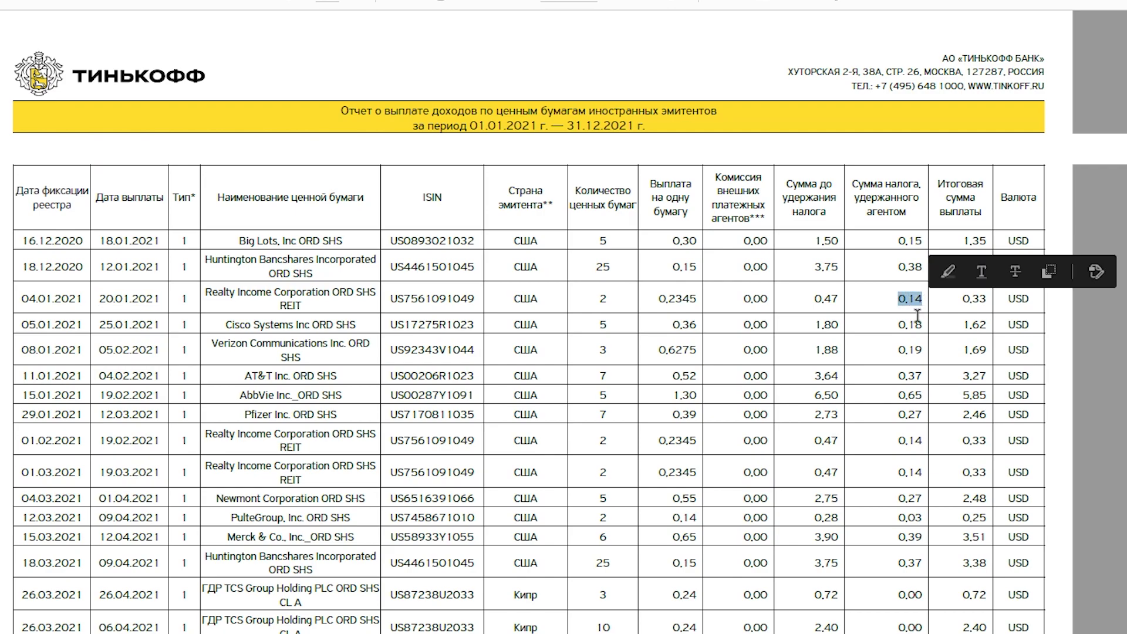
key(alt+Tab)
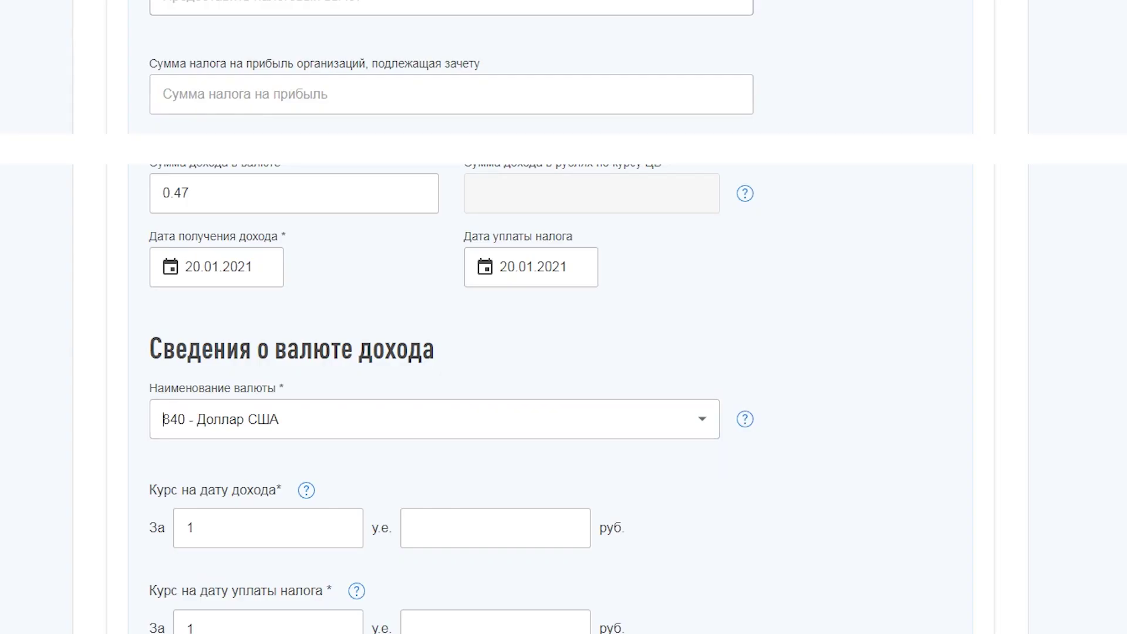
scroll(317, 549, down, 3)
click(159, 525)
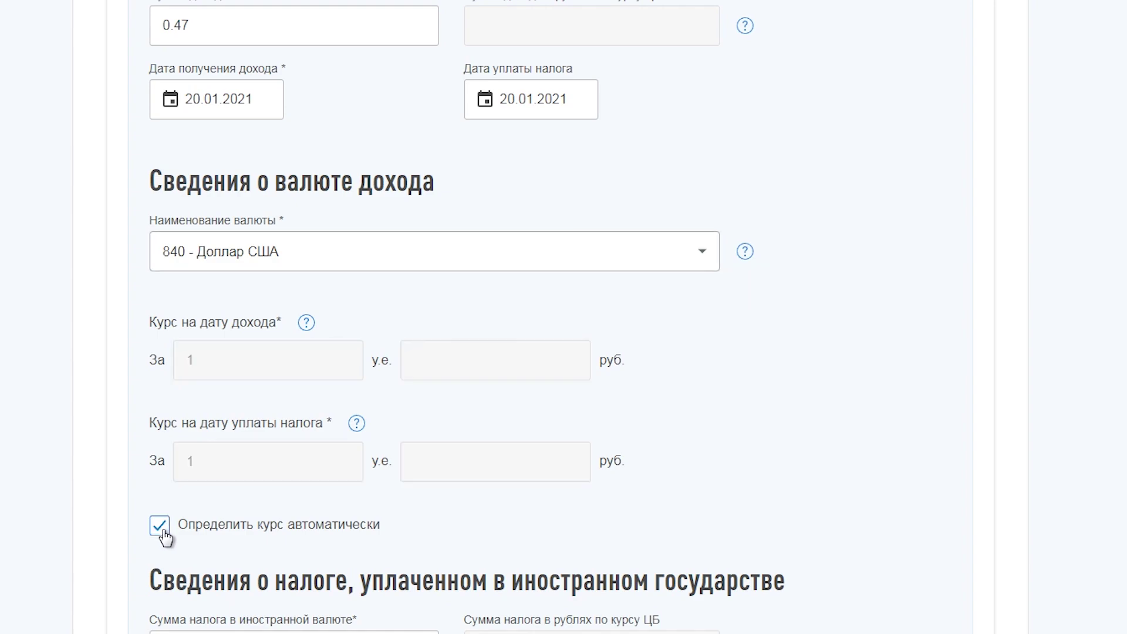
scroll(201, 541, down, 1)
click(238, 587)
key(ctrl+v)
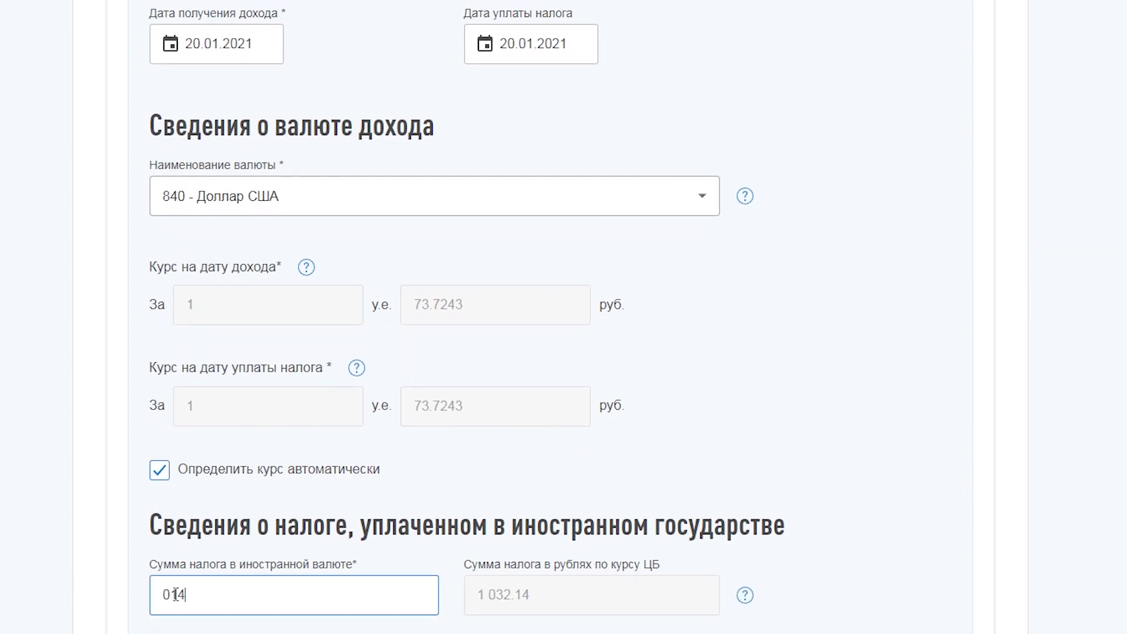
text(.)
- Check Realty Income Corporation's income and tax converted to rubles, and add another income source
scroll(523, 608, up, 4)
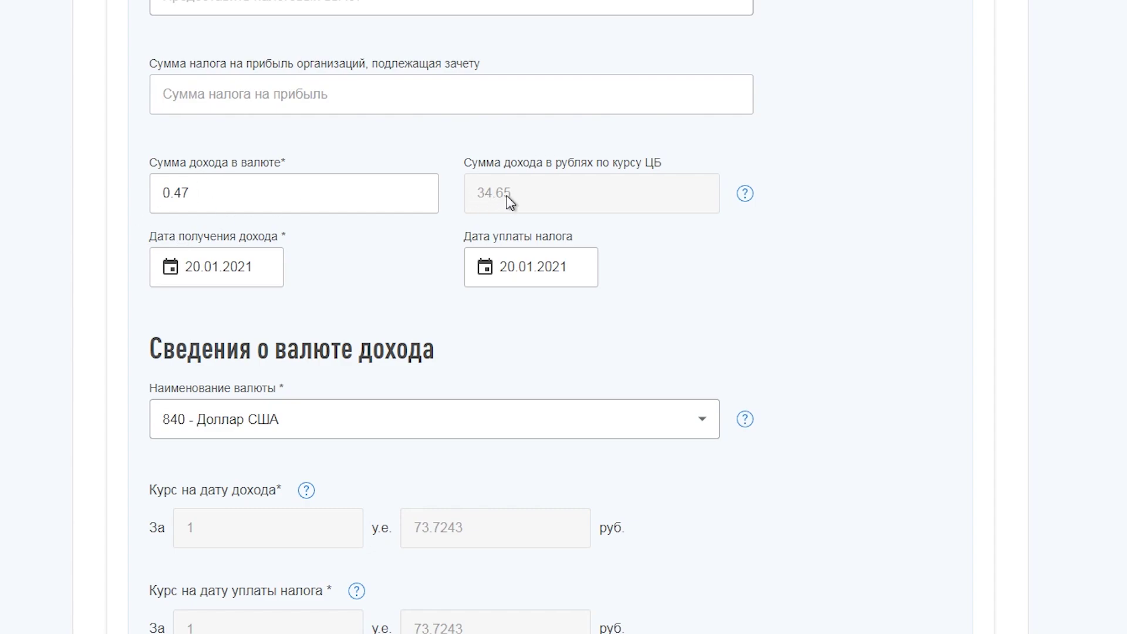
scroll(569, 438, down, 7)
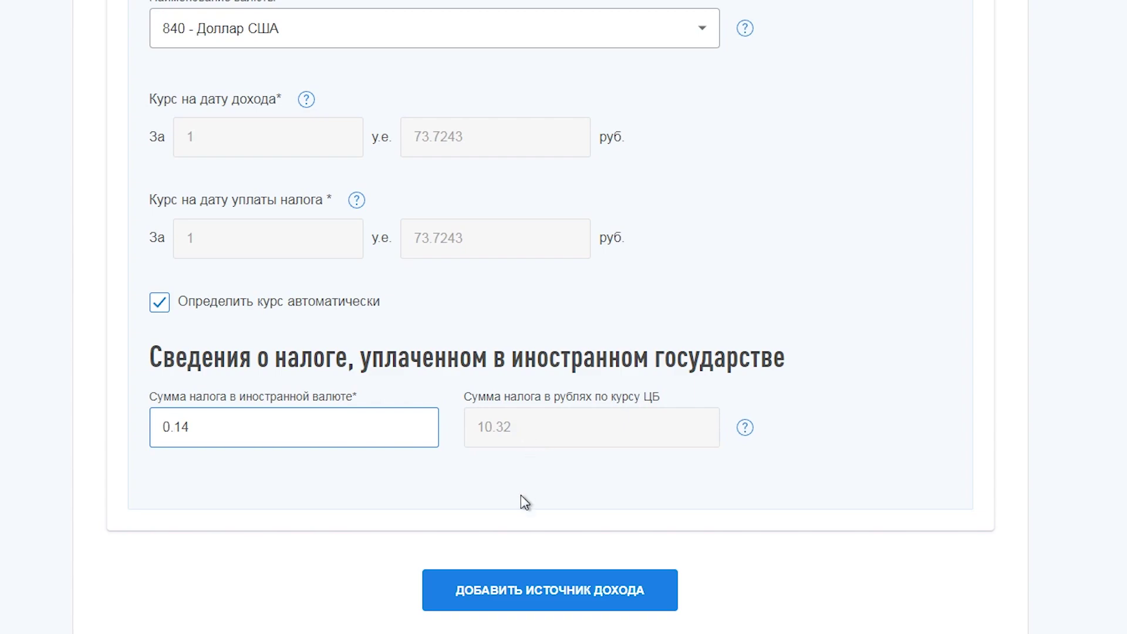
click(512, 590)
- Select Не предоставлять вычет as the tax deduction option for the Cisco Systems Inc income source
scroll(534, 509, up, 3)
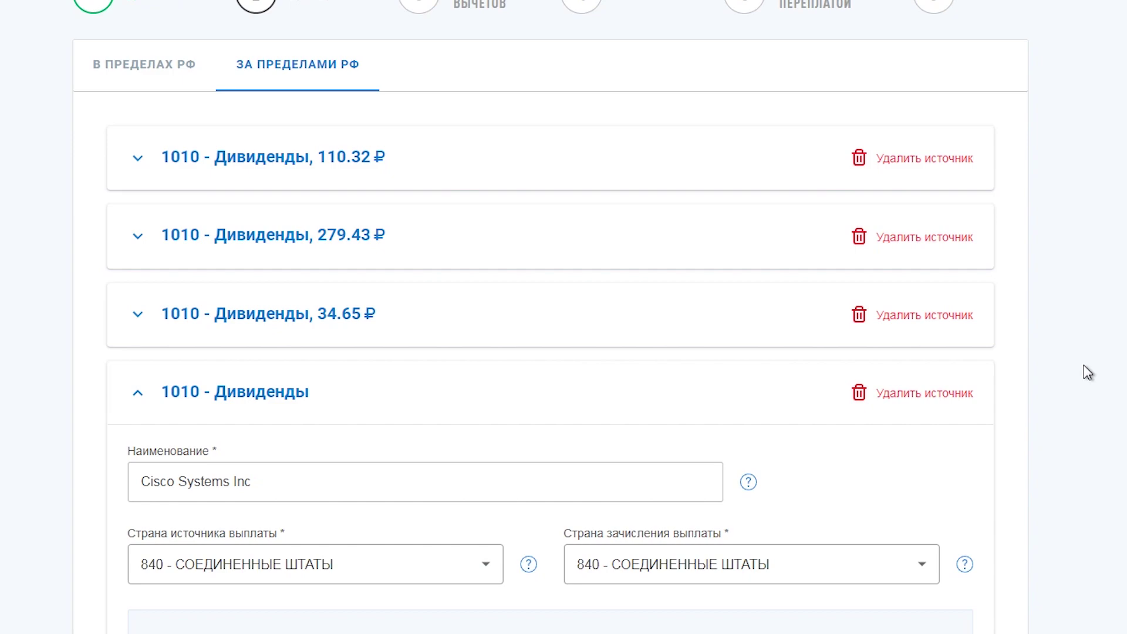
scroll(1082, 369, down, 8)
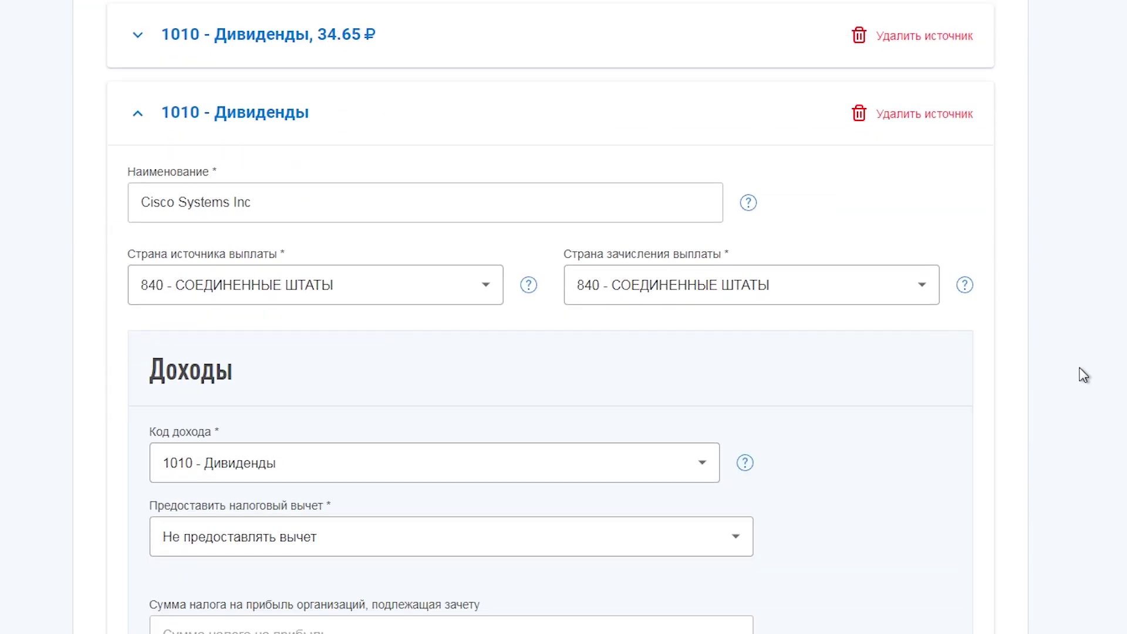
click(697, 380)
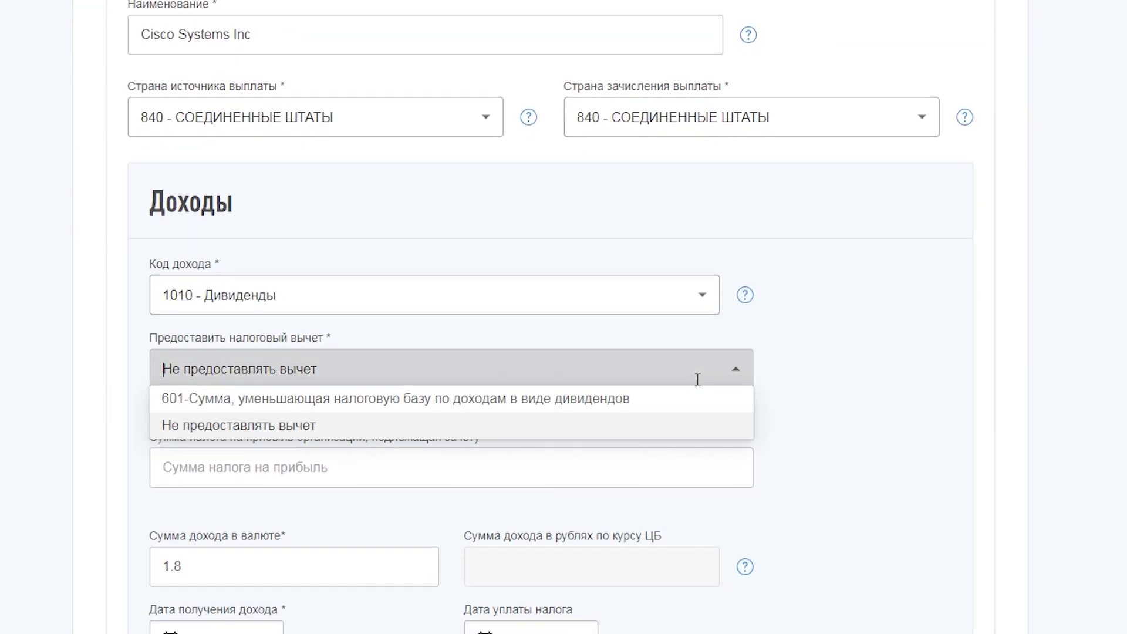
click(302, 426)
double_click(327, 339)
scroll(461, 515, down, 12)
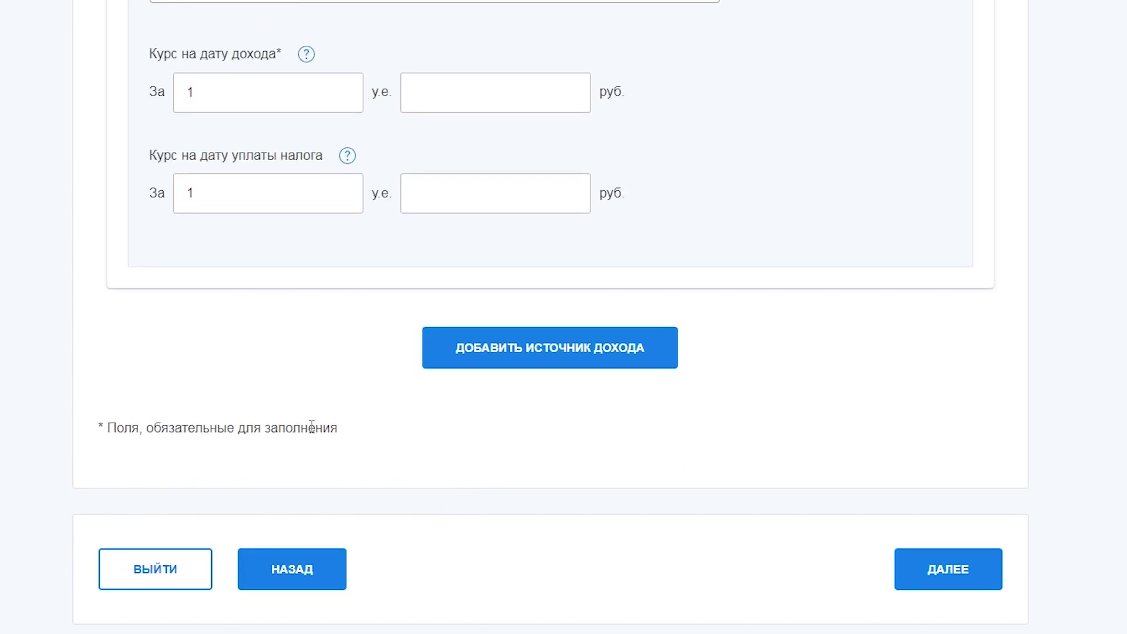
scroll(478, 435, up, 10)
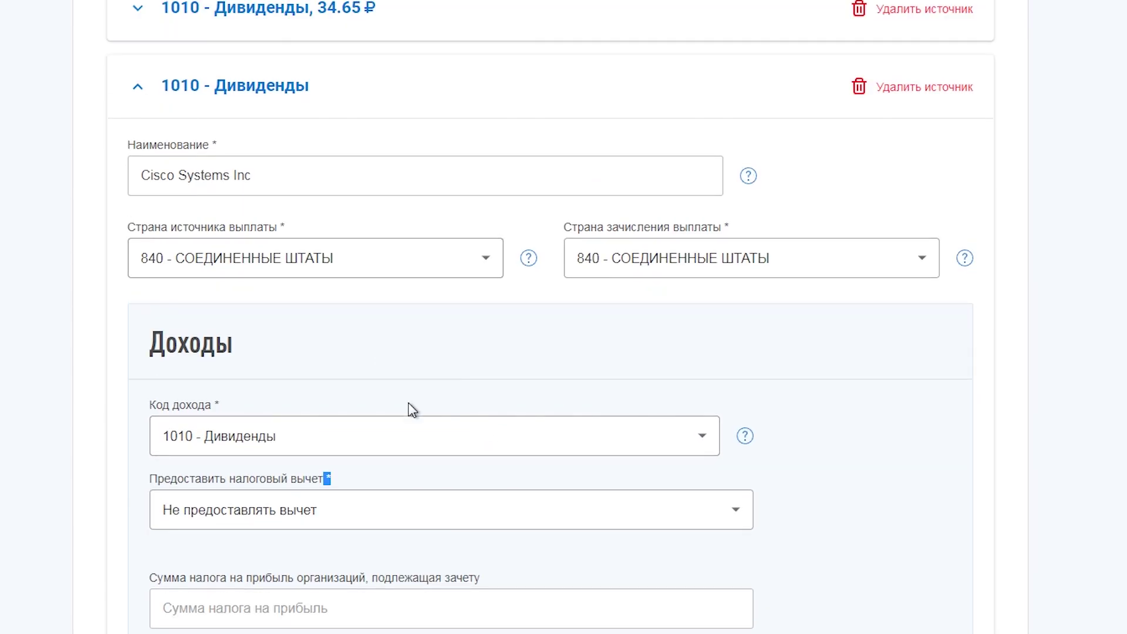
- Copy the payment date 25.01.2021 from the Tinkoff report into Cisco Systems Inc's income receipt and tax payment dates
key(alt+Tab)
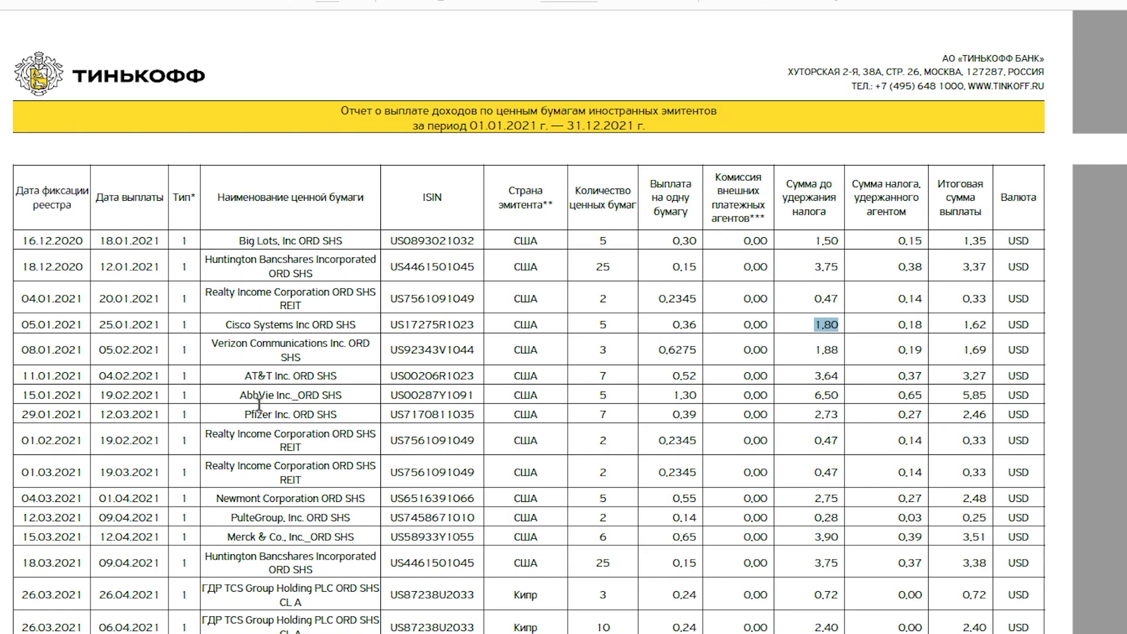
drag(93, 324, 167, 323)
key(ctrl+c)
key(alt+Tab)
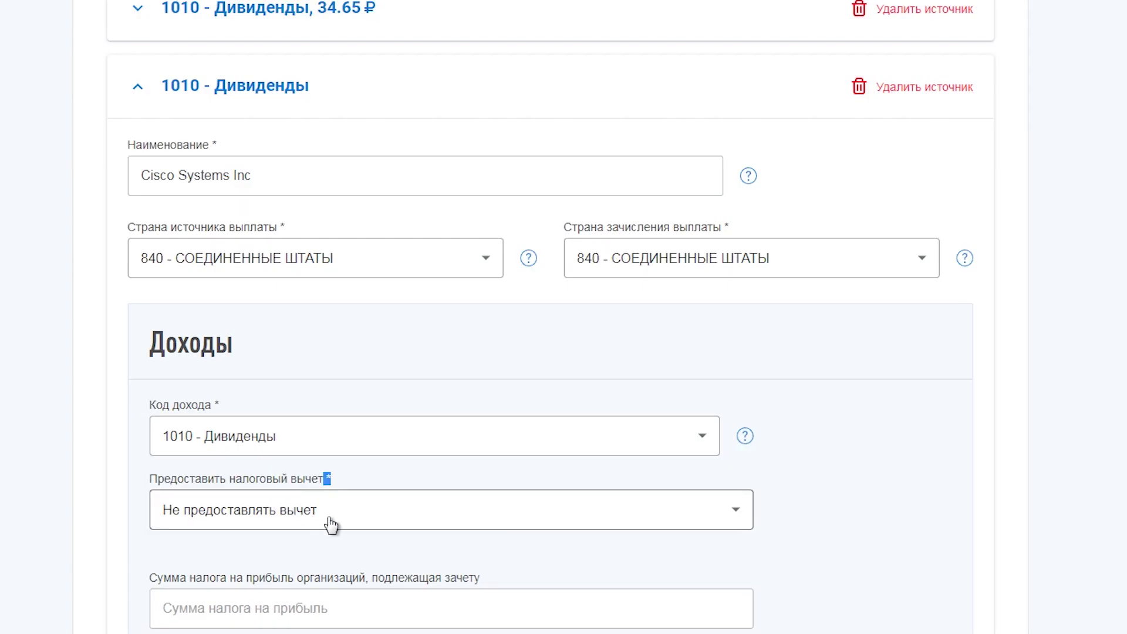
scroll(329, 522, down, 5)
click(206, 506)
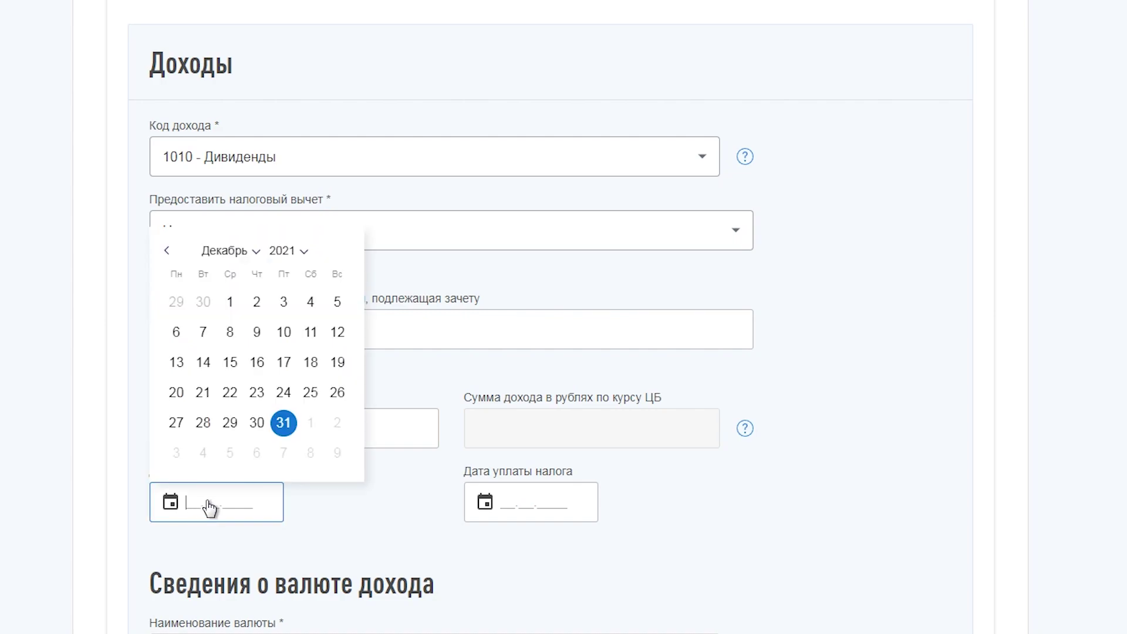
key(ctrl+v)
click(331, 475)
click(504, 510)
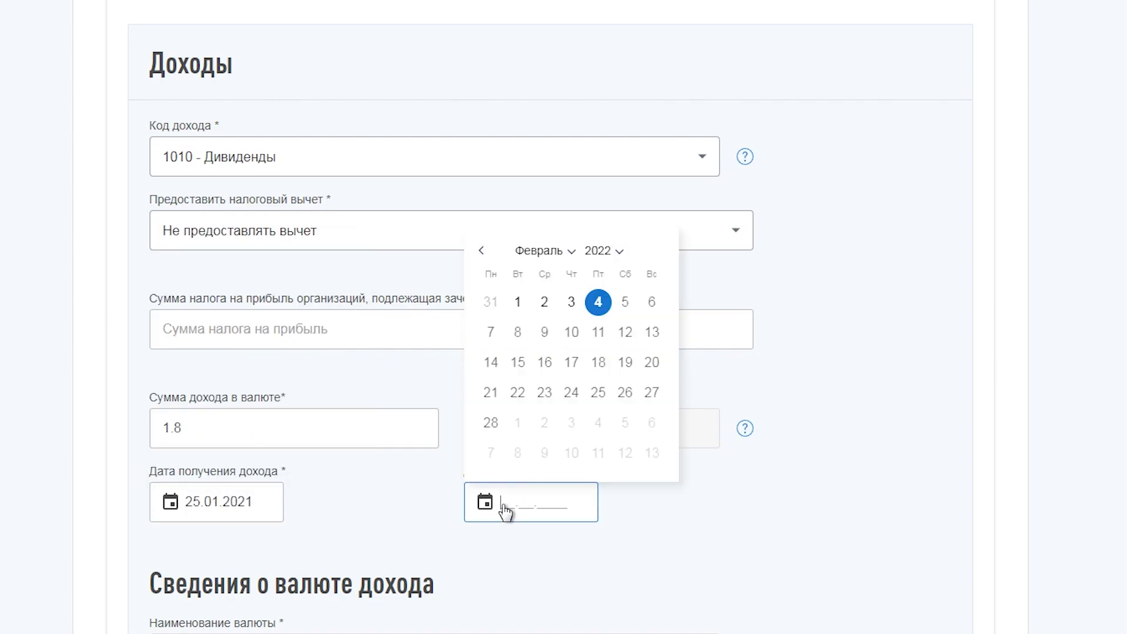
key(ctrl+v)
click(493, 422)
- Set the Cisco Systems Inc income currency to 840 - Доллар США and enable automatic determination of the exchange rate
scroll(335, 352, up, 2)
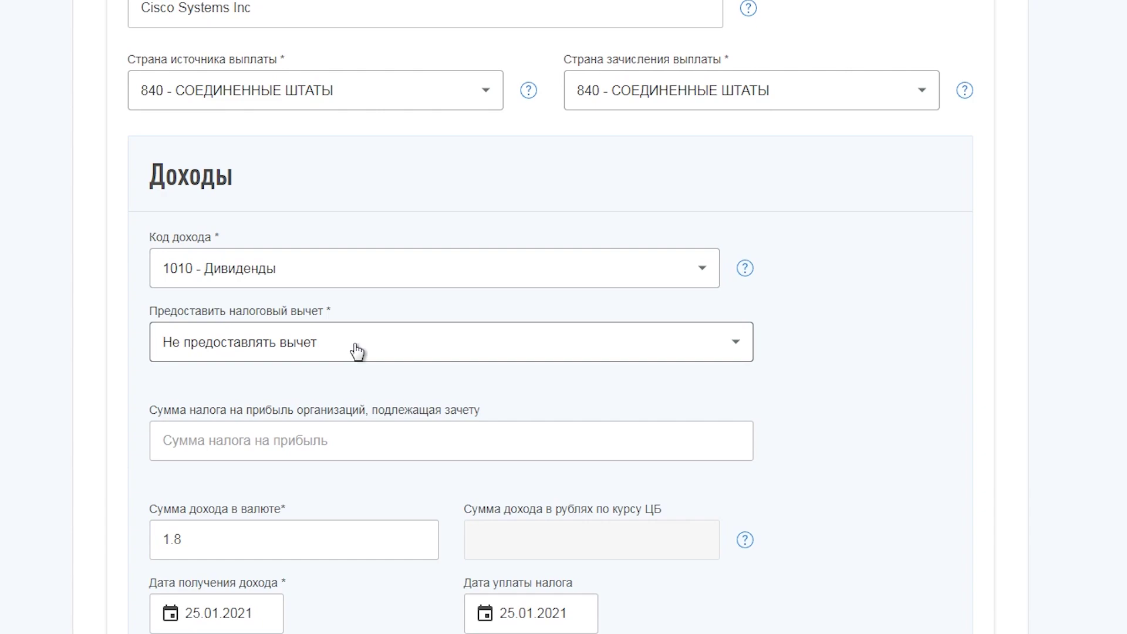
scroll(679, 435, down, 5)
click(469, 428)
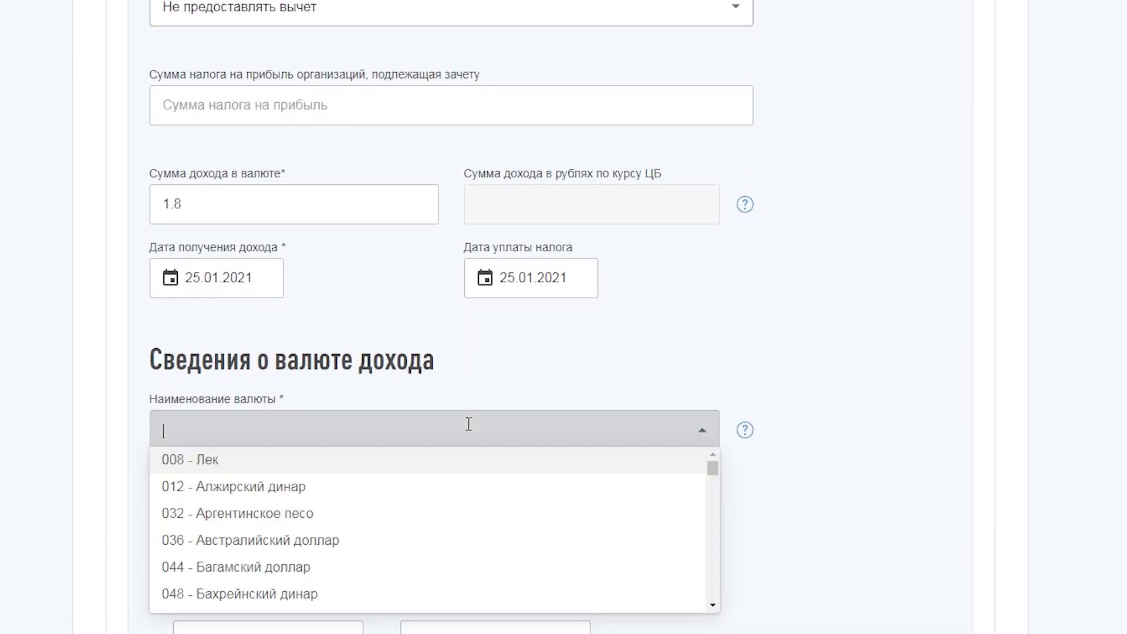
text(8)
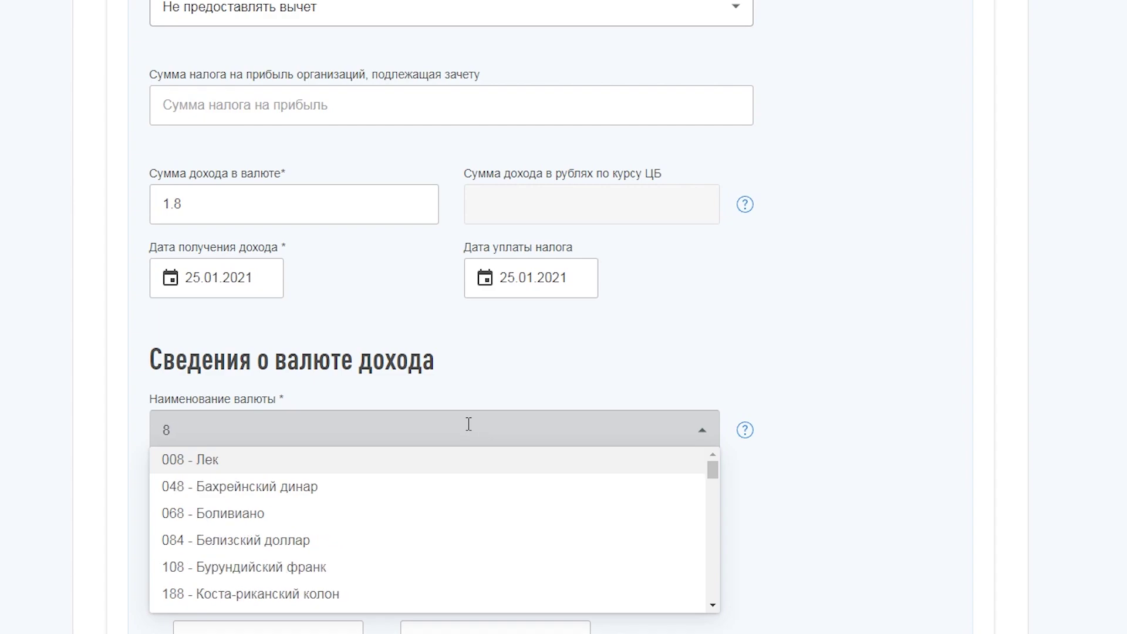
text(40)
click(285, 459)
scroll(272, 469, down, 4)
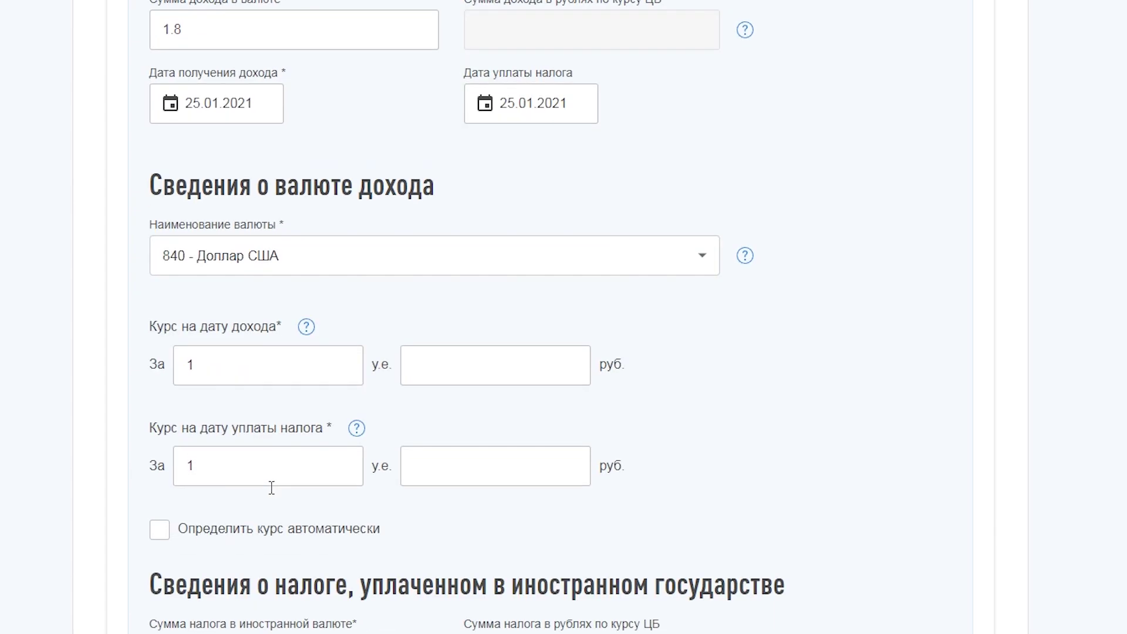
click(160, 483)
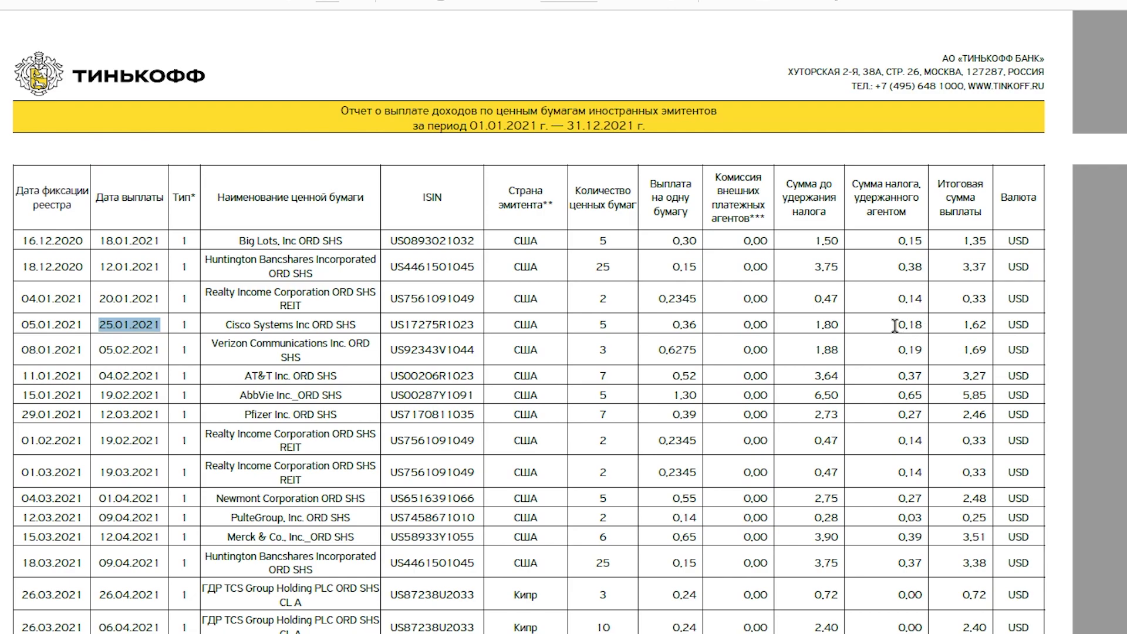
- Copy Cisco Systems Inc's withheld tax from the Tinkoff report and enter it as 0.18 in the foreign-currency tax amount
drag(897, 327, 923, 329)
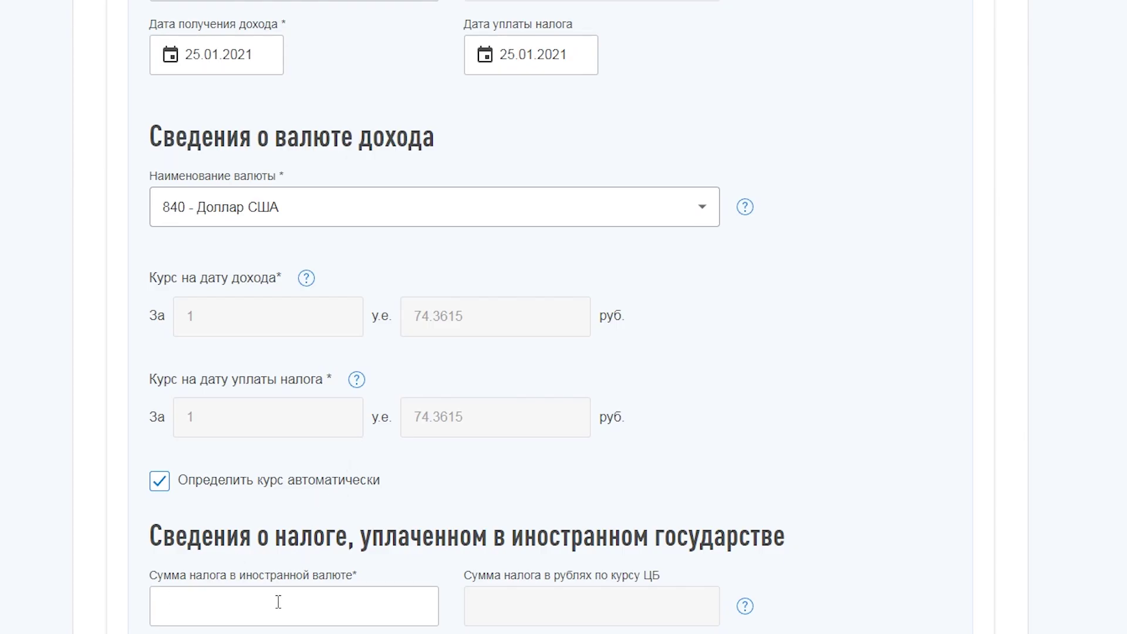
click(278, 602)
key(ctrl+v)
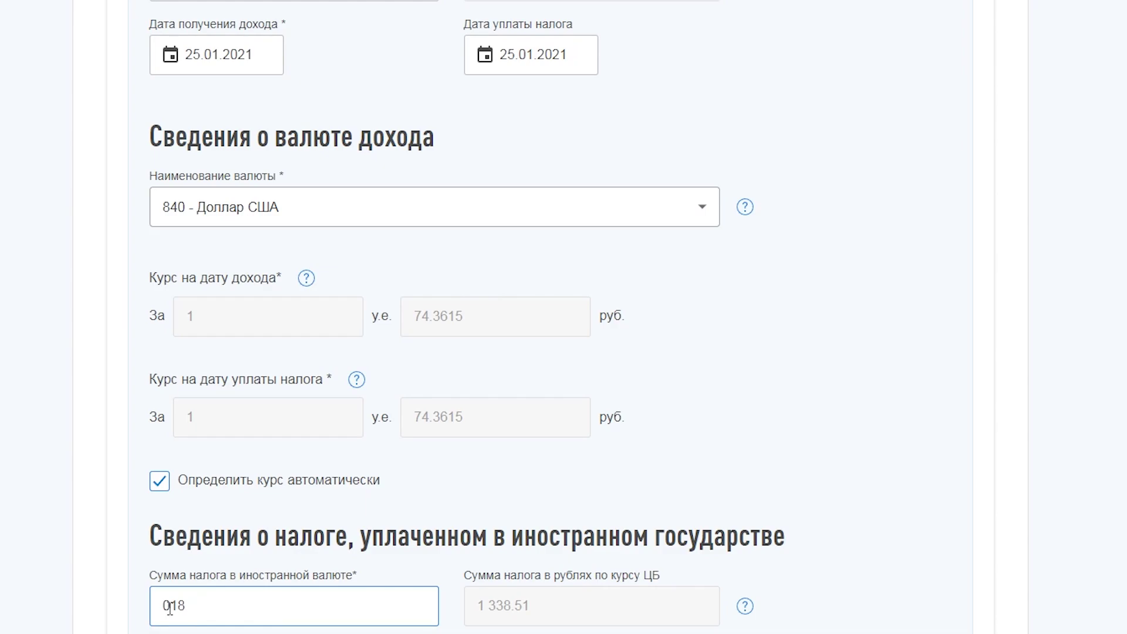
text(.)
- Check the tax deduction options in the Realty Income Corporation source and review the entries of the Cisco Systems Inc source
scroll(446, 346, up, 9)
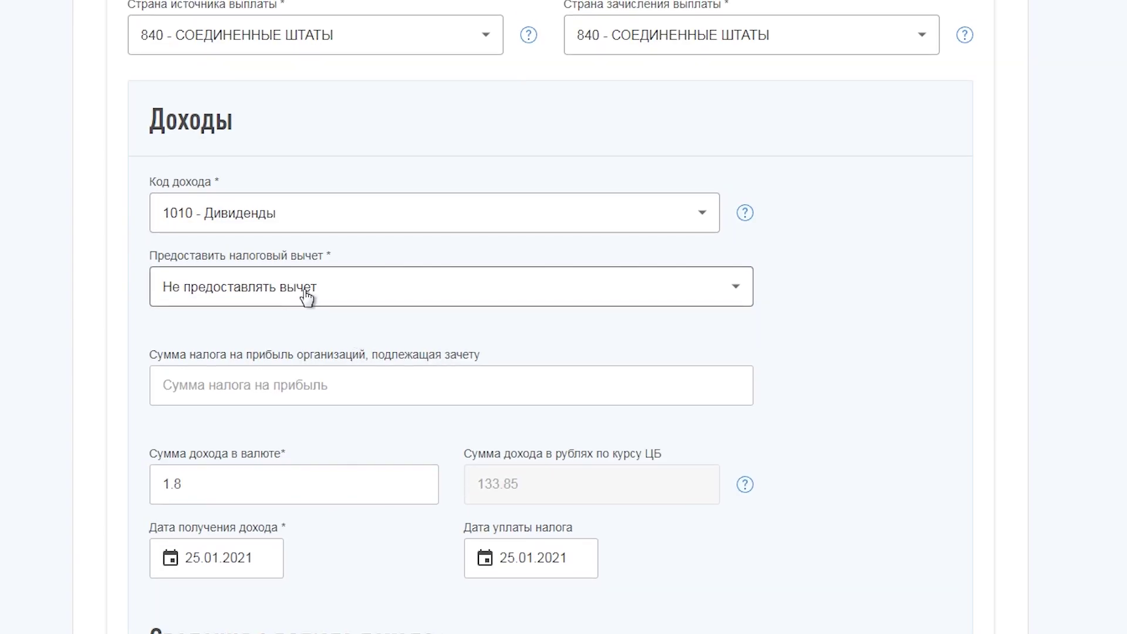
scroll(301, 296, up, 2)
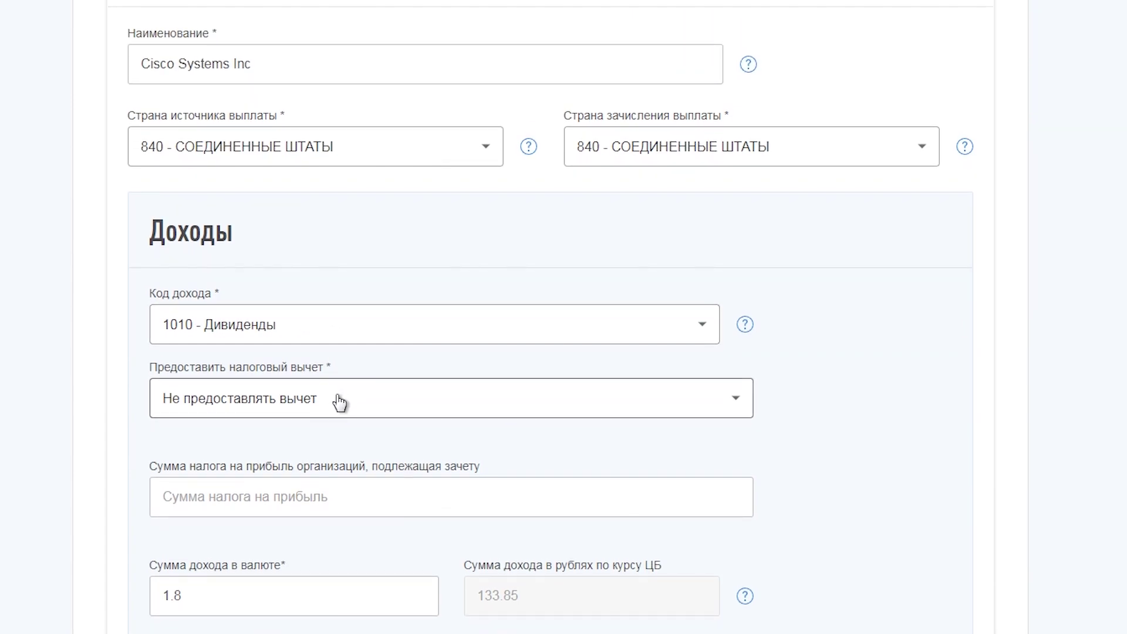
scroll(320, 410, up, 9)
click(302, 399)
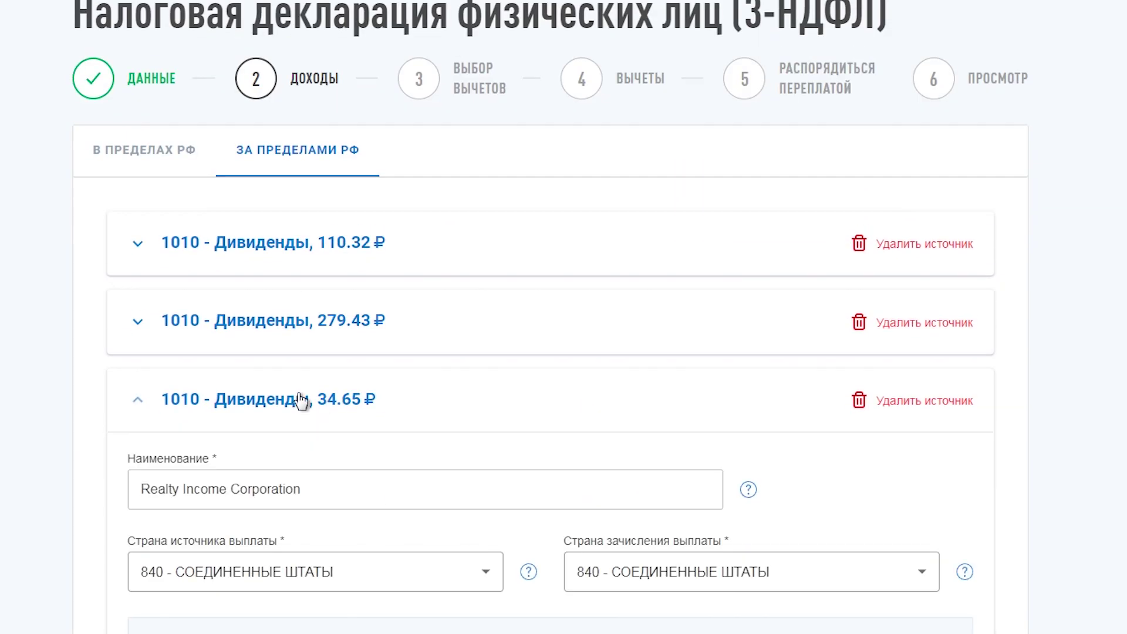
scroll(420, 480, down, 3)
scroll(415, 474, down, 6)
click(386, 323)
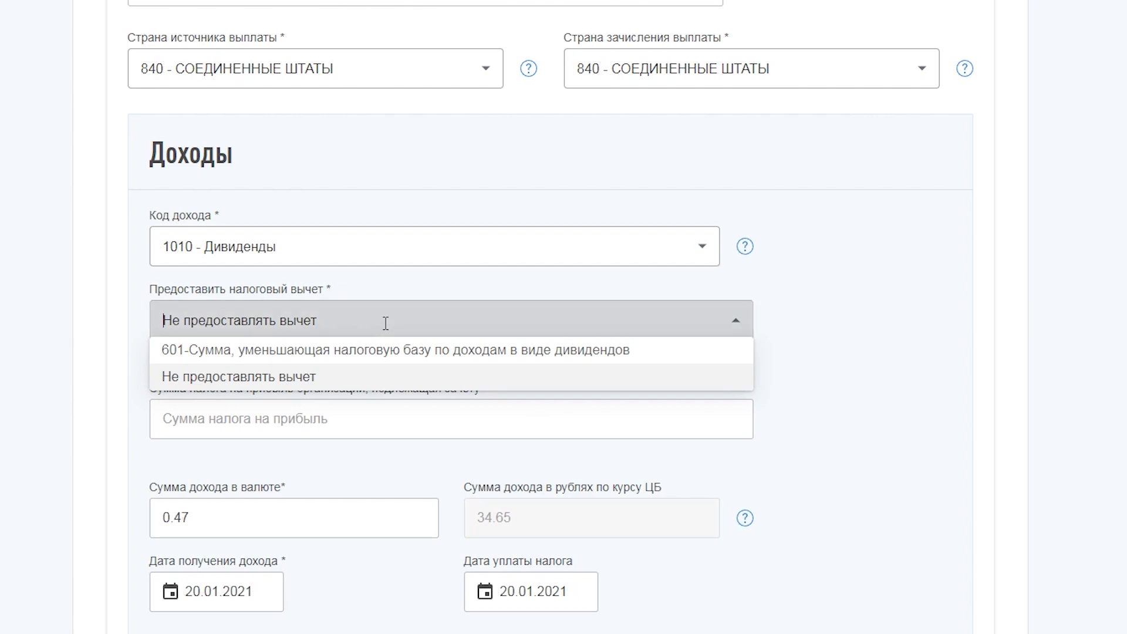
click(745, 313)
click(617, 327)
click(271, 379)
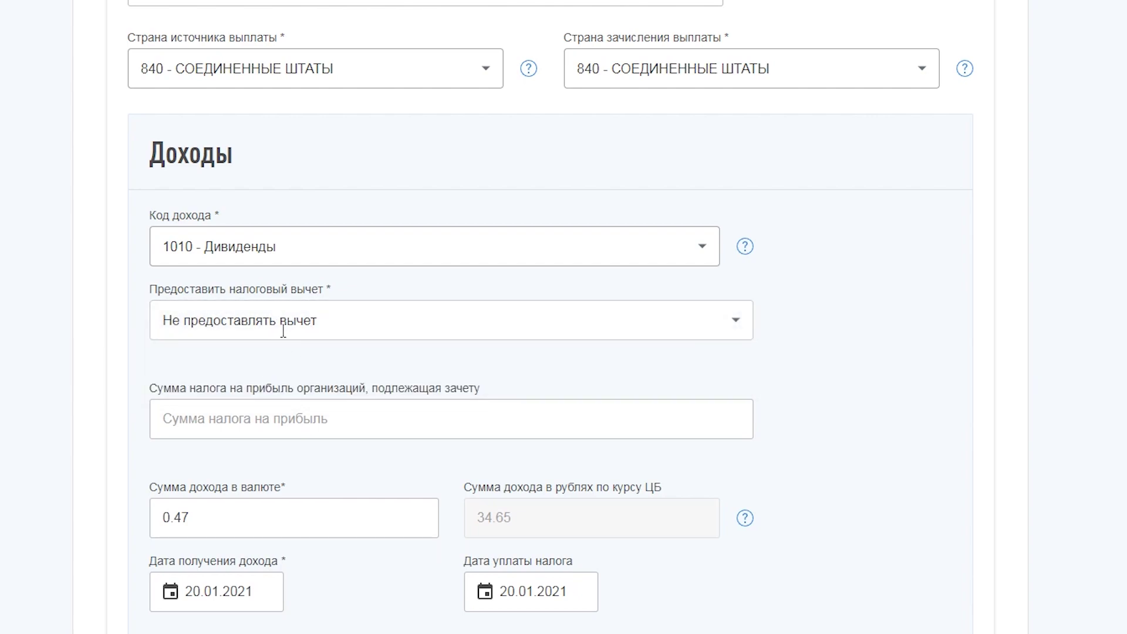
scroll(364, 393, down, 5)
scroll(364, 396, up, 12)
click(147, 353)
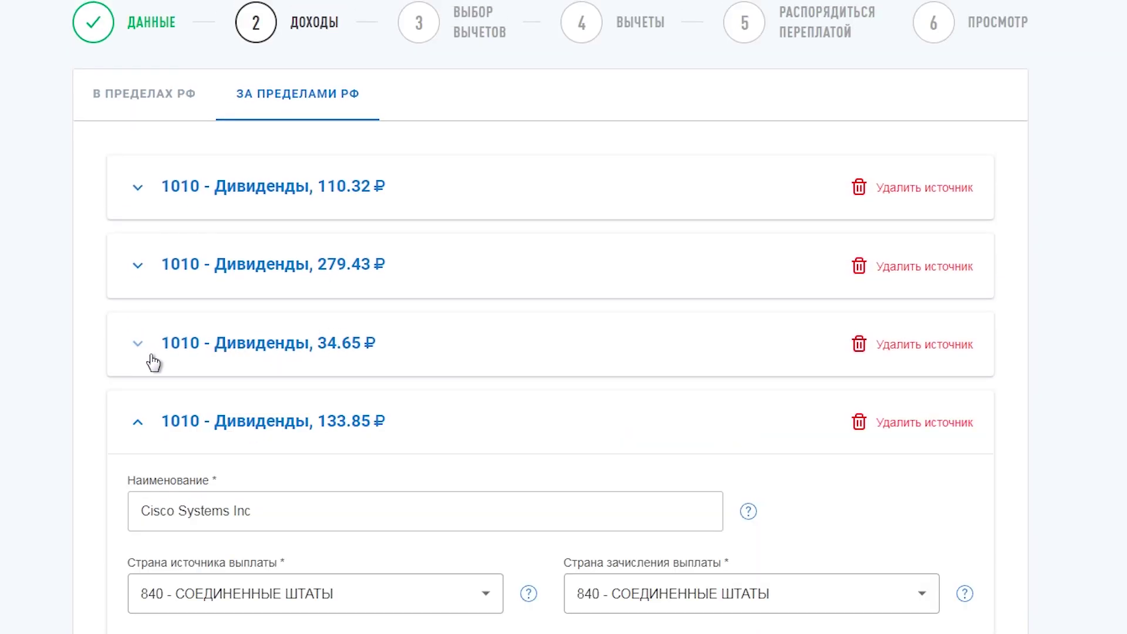
scroll(386, 492, down, 19)
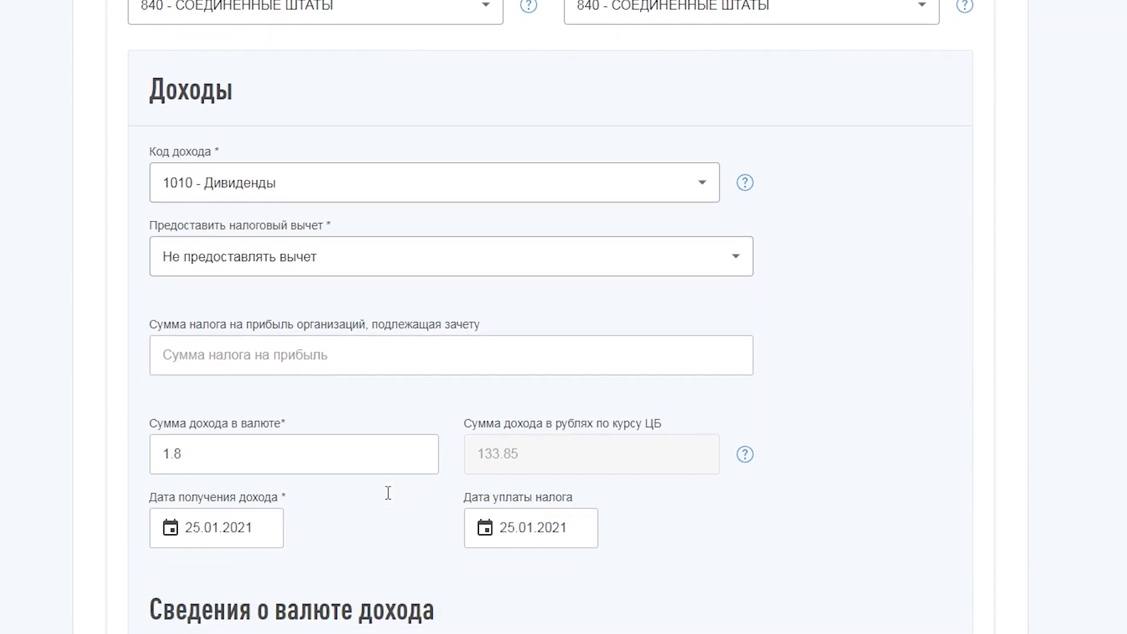
scroll(385, 493, up, 5)
scroll(383, 467, down, 6)
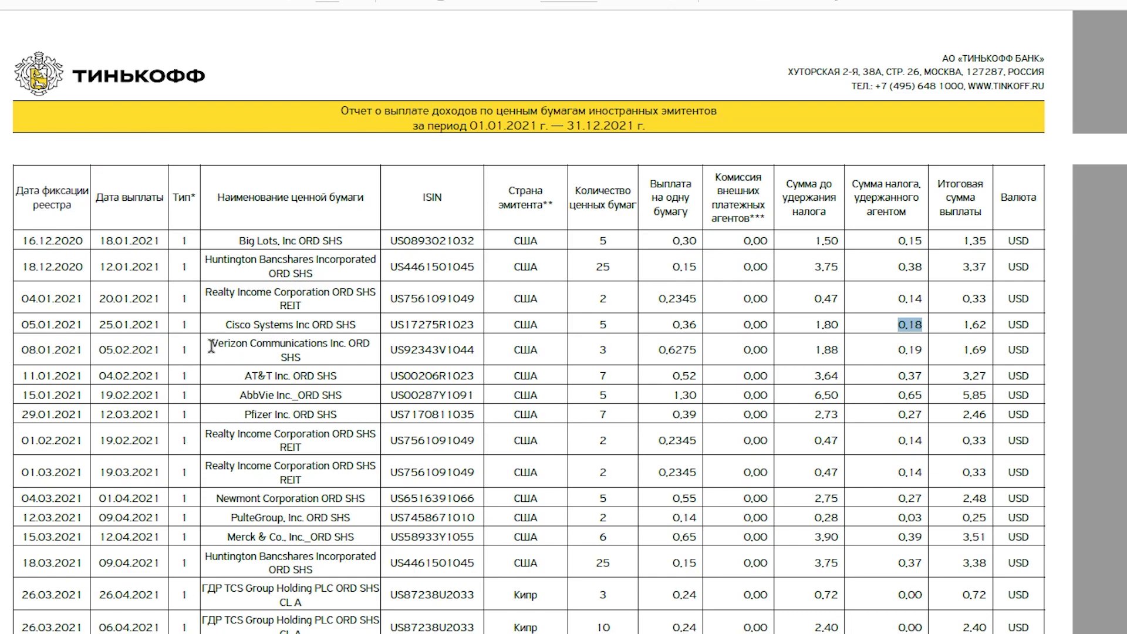
- Select Verizon Communications Inc.'s name in the Tinkoff report
drag(211, 347, 297, 346)
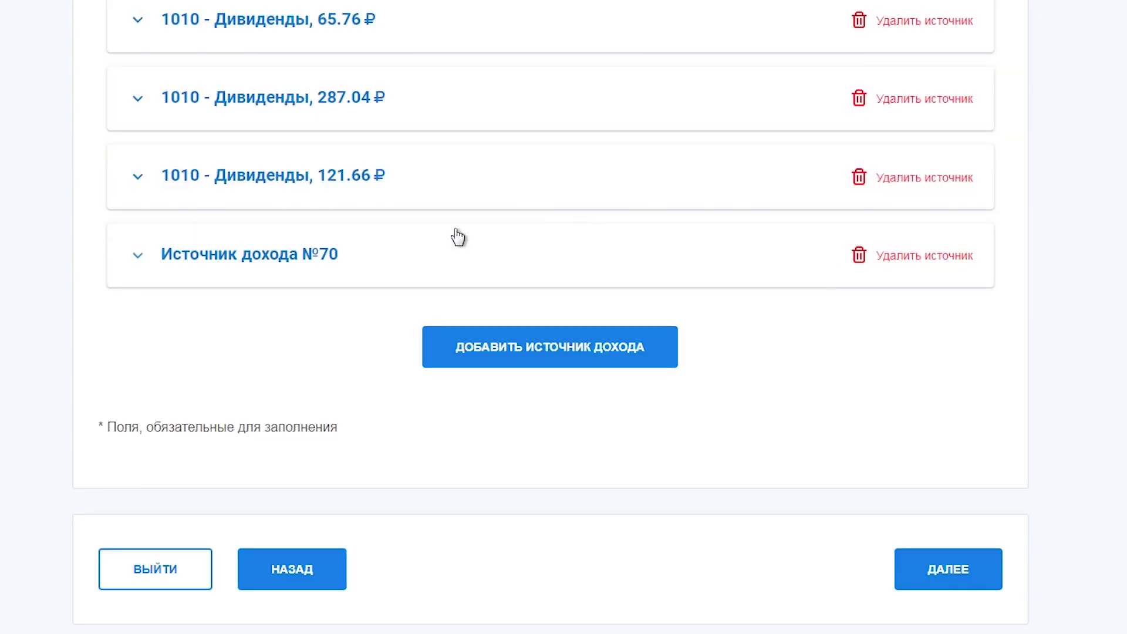
- Name the empty income source №70 QIWI plc, copied from the Tinkoff report, and set its payment source country to 196 - КИПР
click(294, 259)
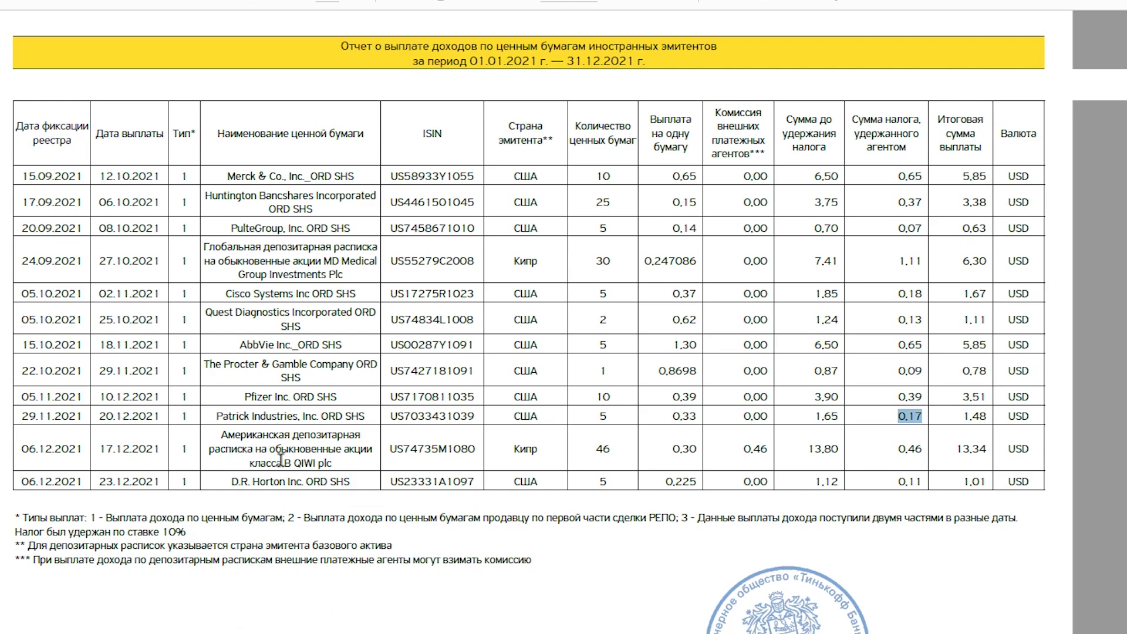
drag(293, 463, 333, 463)
key(ctrl+c)
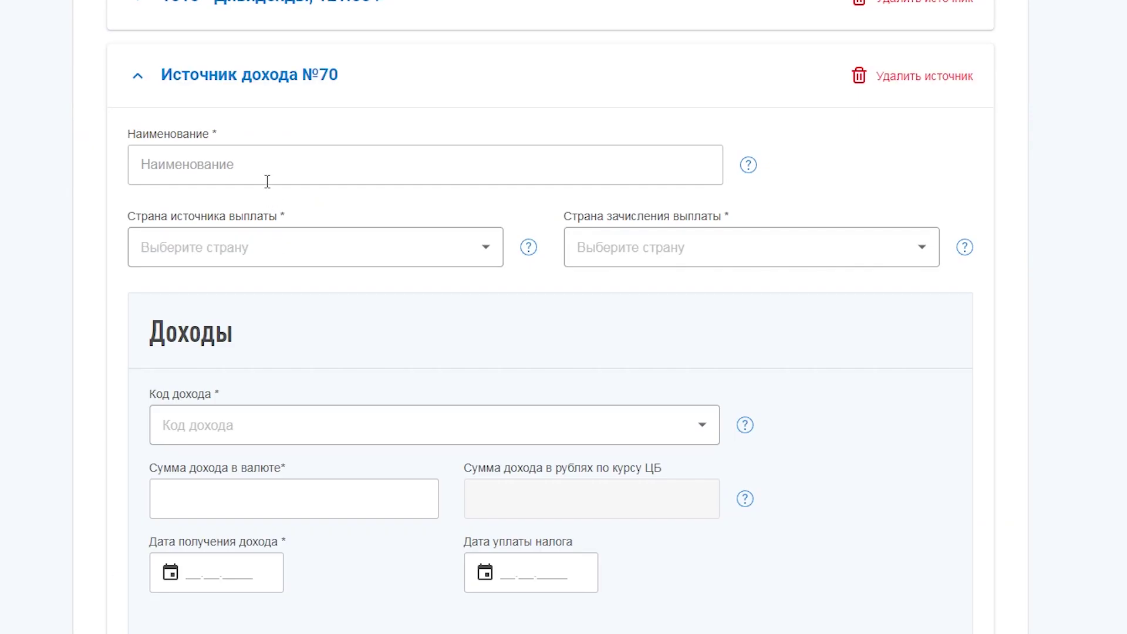
click(259, 171)
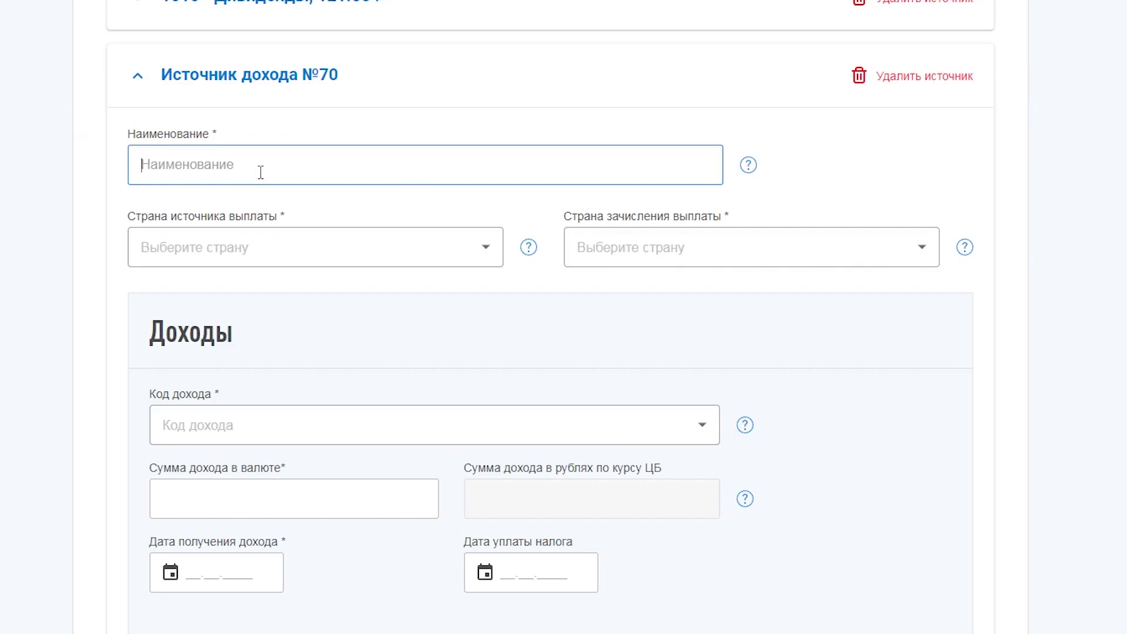
key(ctrl+v)
click(240, 247)
text(ким)
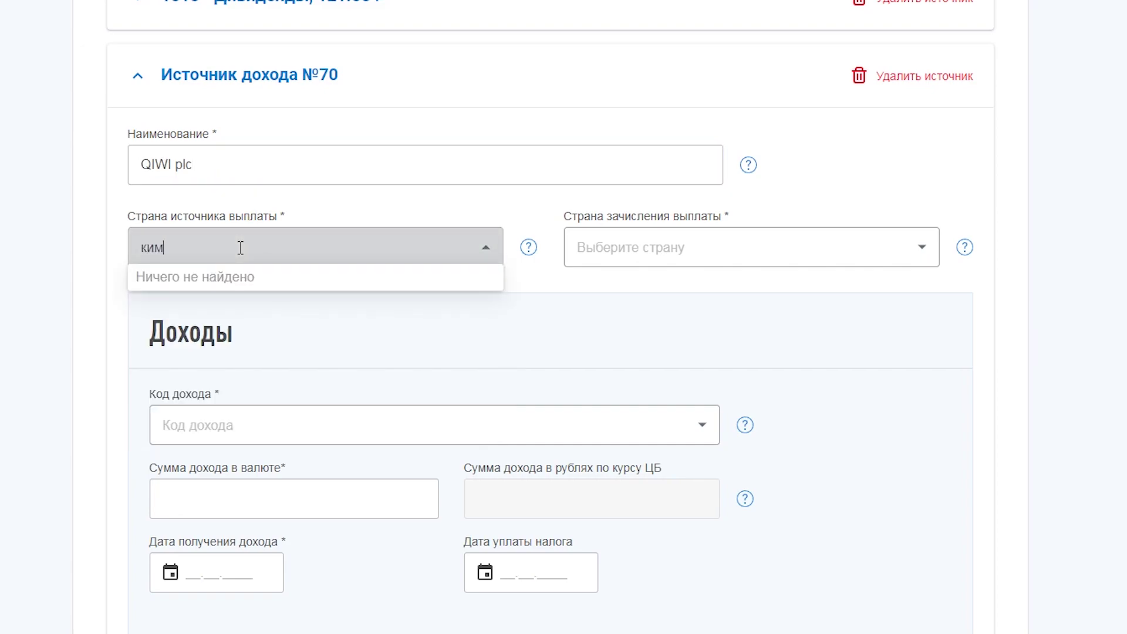
key(BackSpace)
text(пр)
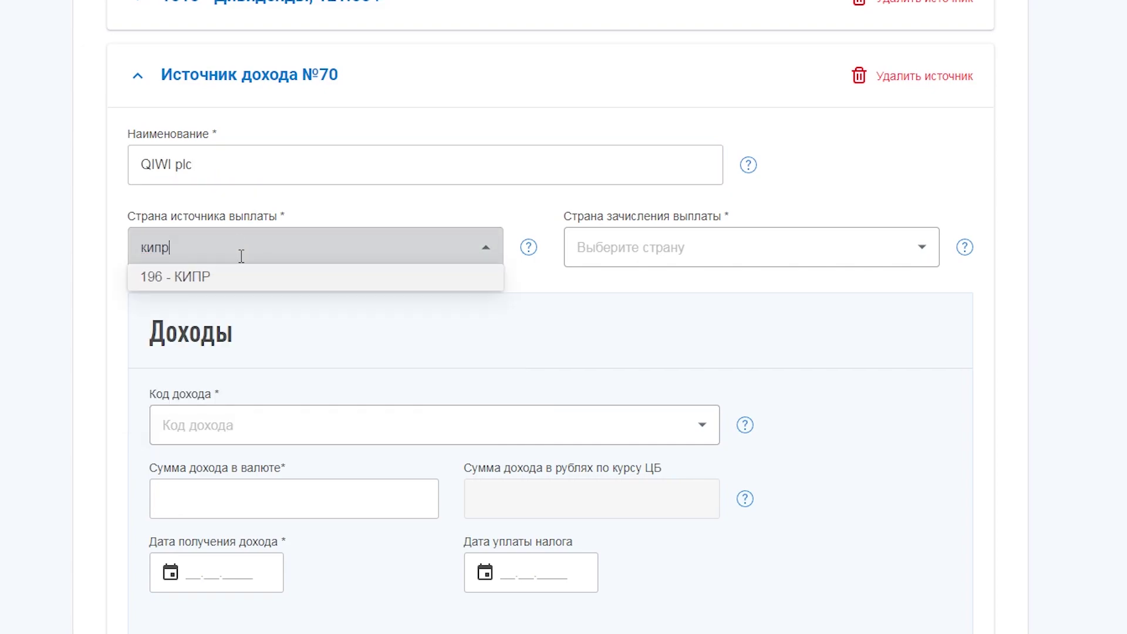
click(222, 277)
- Set the QIWI plc income code to 1010 - Дивиденды and the tax deduction option to Не предоставлять вычет
click(228, 423)
text(101)
click(223, 465)
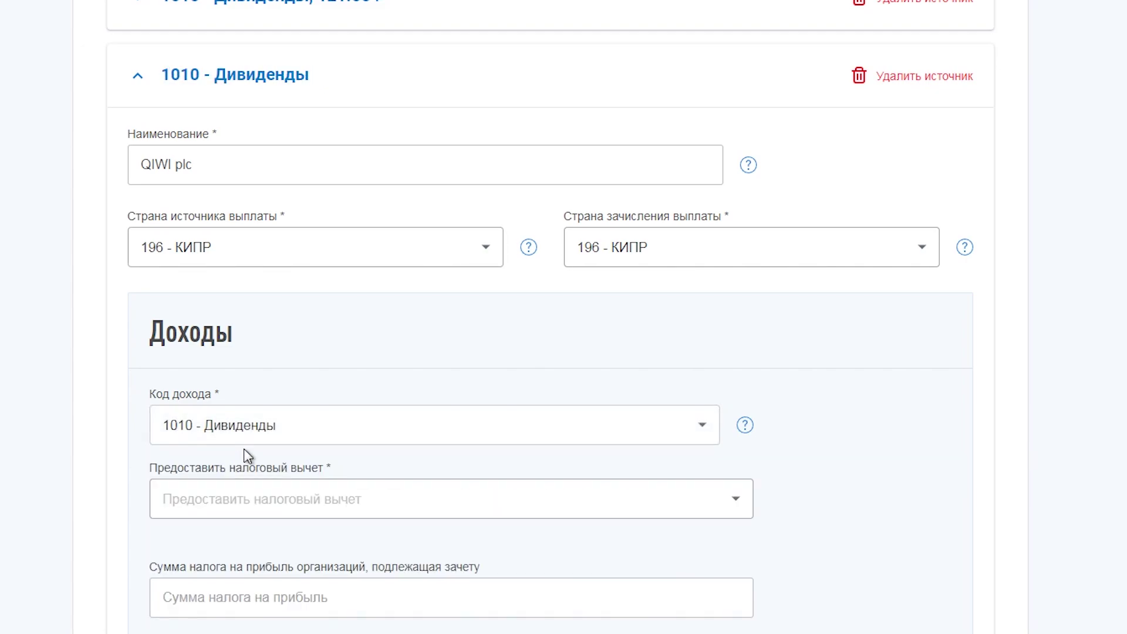
click(239, 499)
click(241, 556)
- Copy QIWI plc's pre-tax amount of 13,80 from the Tinkoff report into the income amount in foreign currency
scroll(259, 550, down, 1)
scroll(258, 551, down, 2)
click(244, 476)
key(alt+Tab)
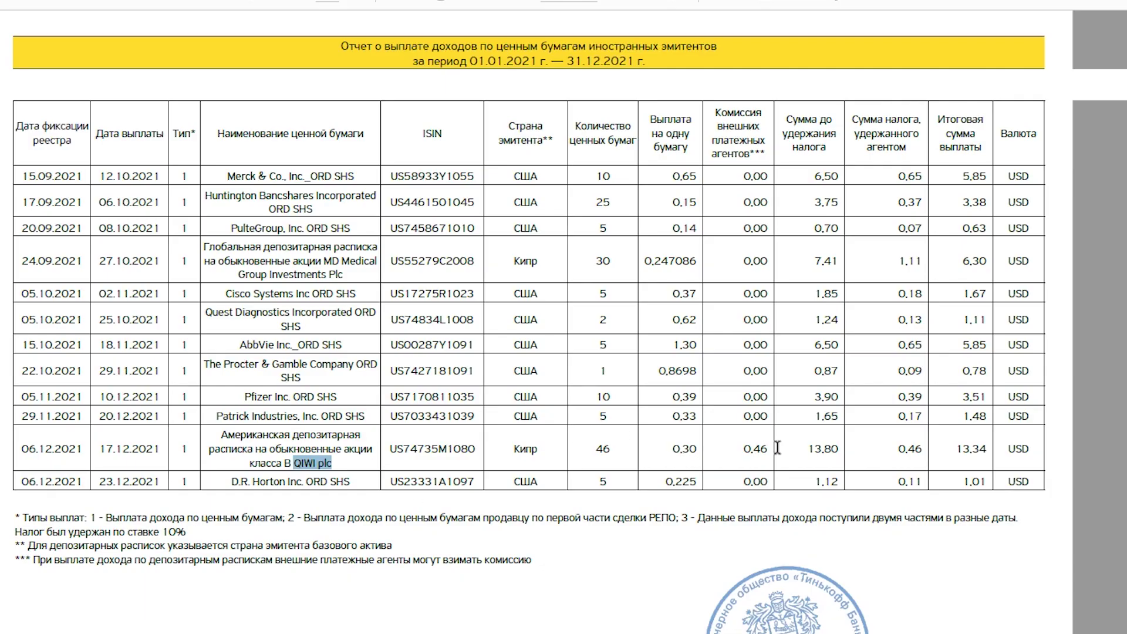
drag(807, 452, 839, 452)
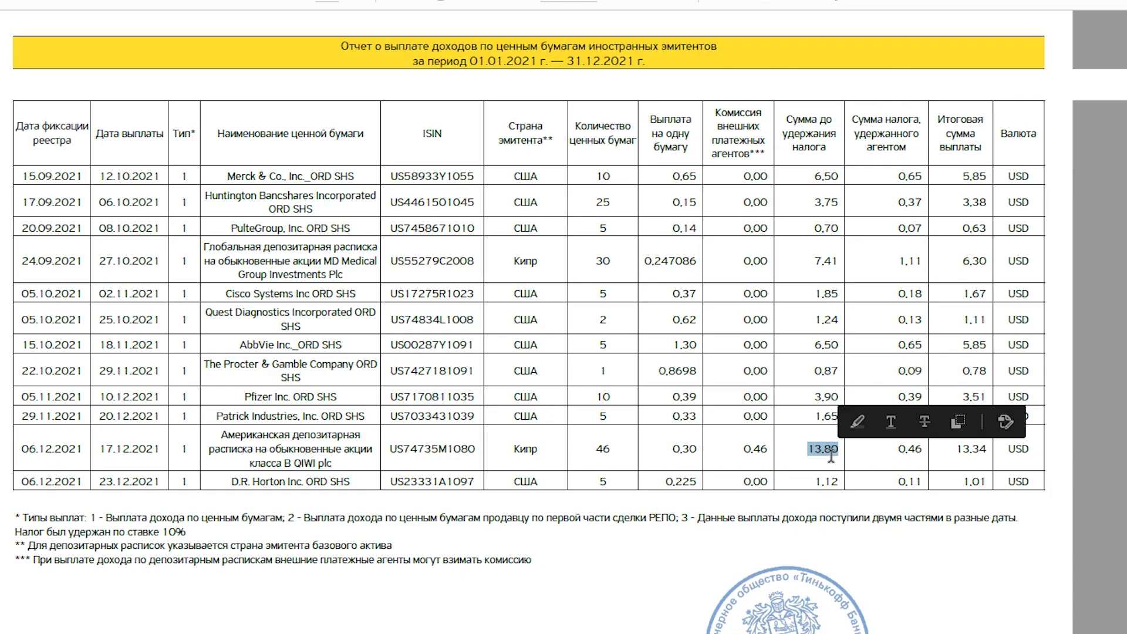
key(ctrl+c)
key(alt+Tab)
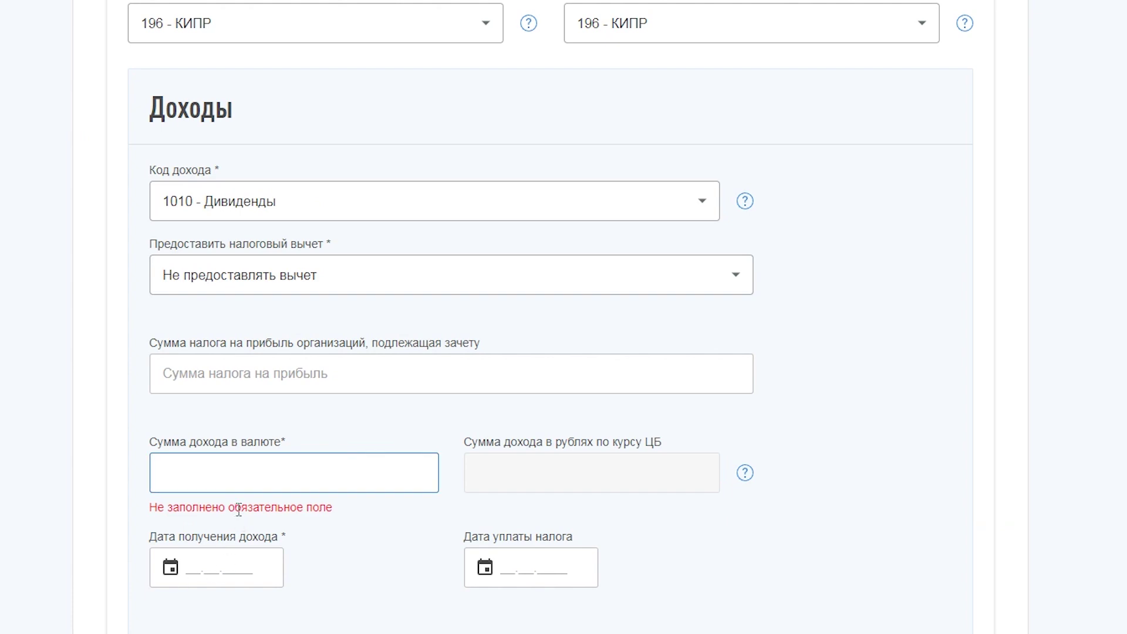
key(ctrl+v)
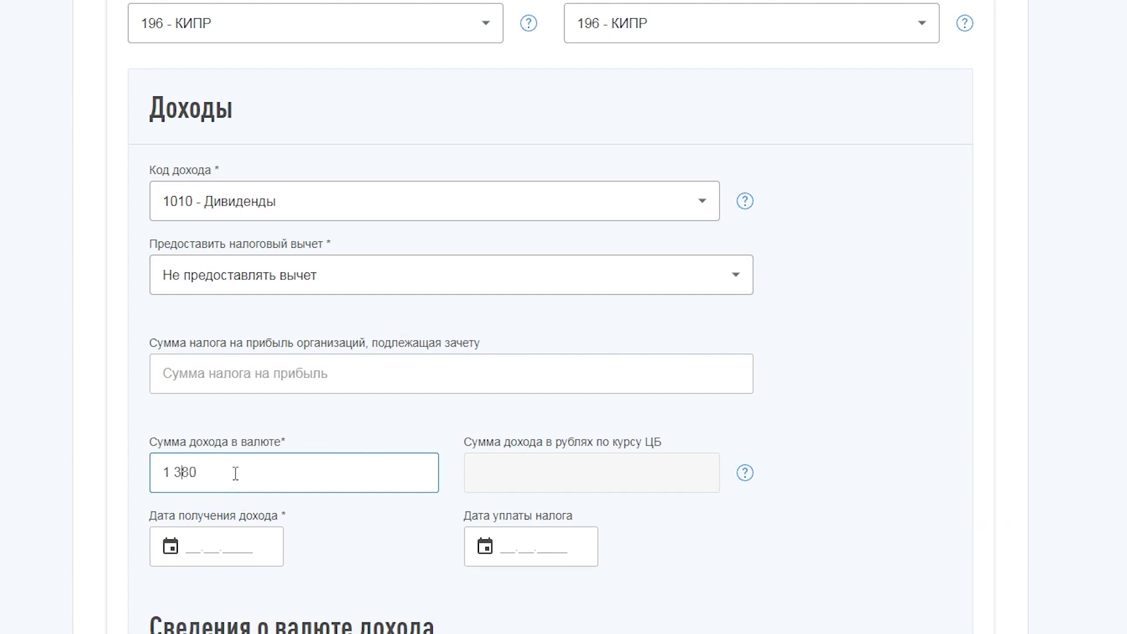
- Copy the payment date 17.12.2021 from the Tinkoff report into QIWI plc's income receipt and tax payment dates
key(alt+Tab)
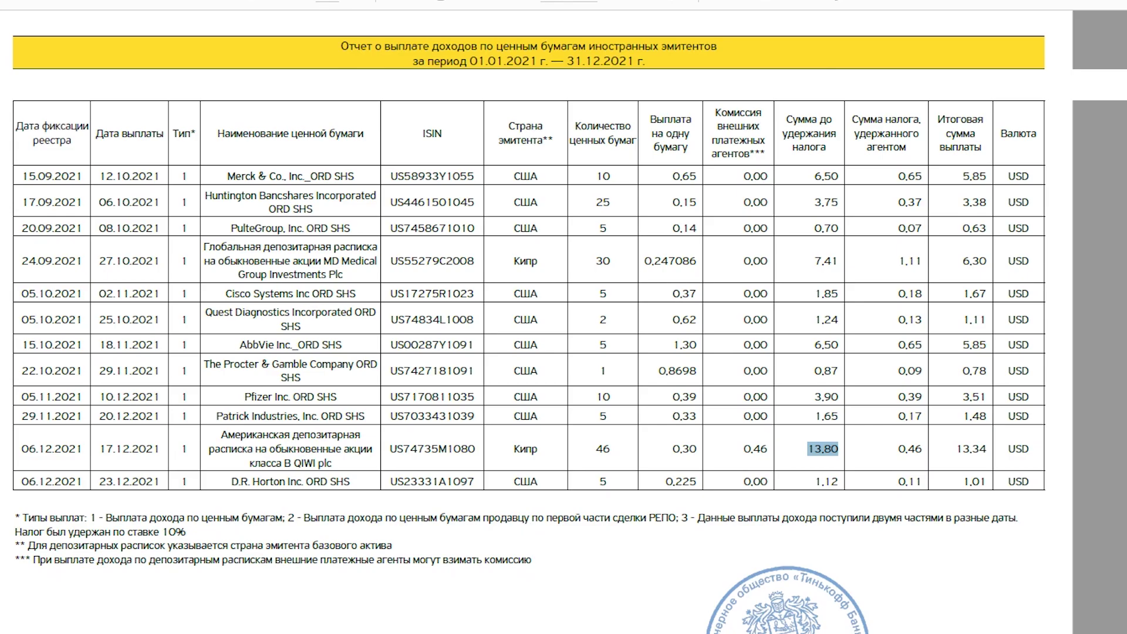
drag(169, 451, 97, 451)
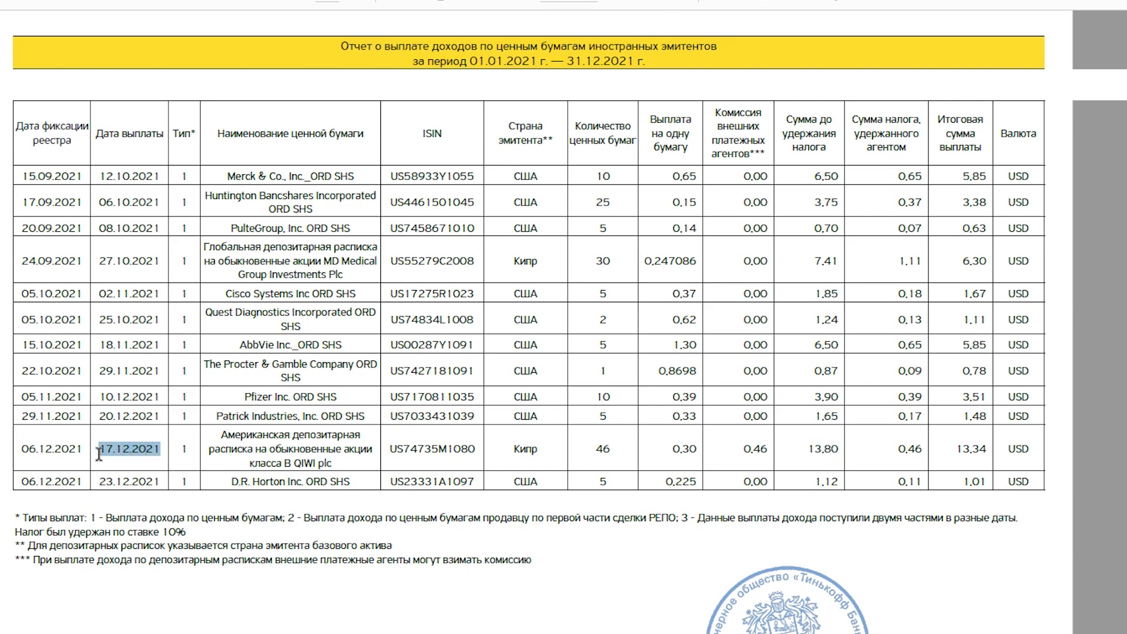
key(ctrl+c)
key(alt+Tab)
click(213, 542)
key(ctrl+v)
click(518, 551)
key(ctrl+v)
- Set the QIWI plc income currency to 840 - Доллар США and enable automatic determination of the exchange rate
key(Tab)
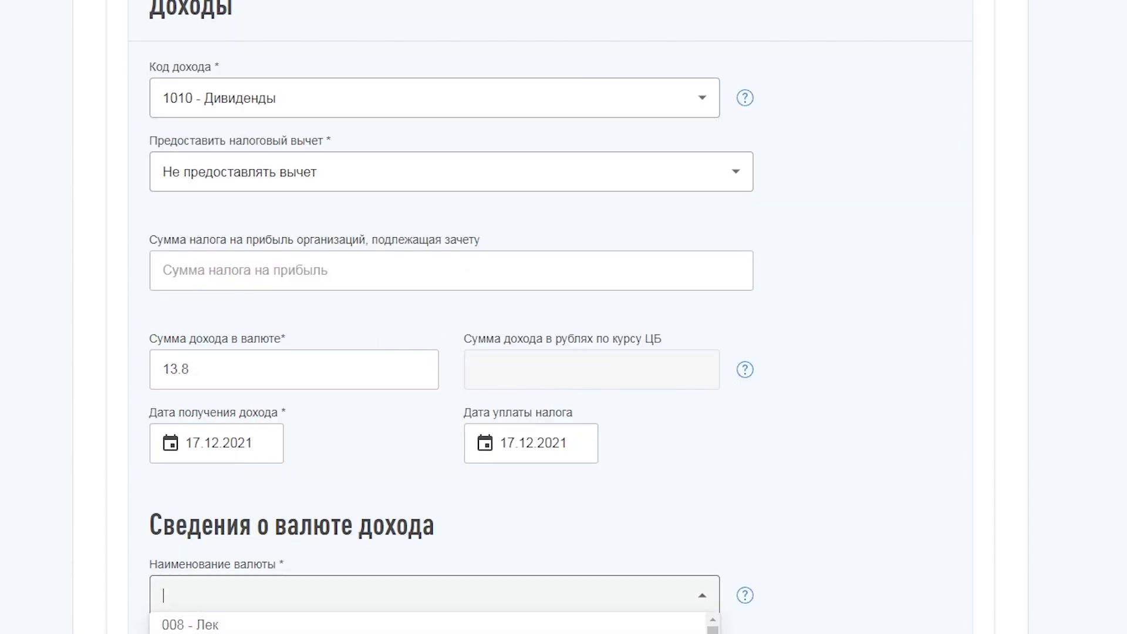
text(840)
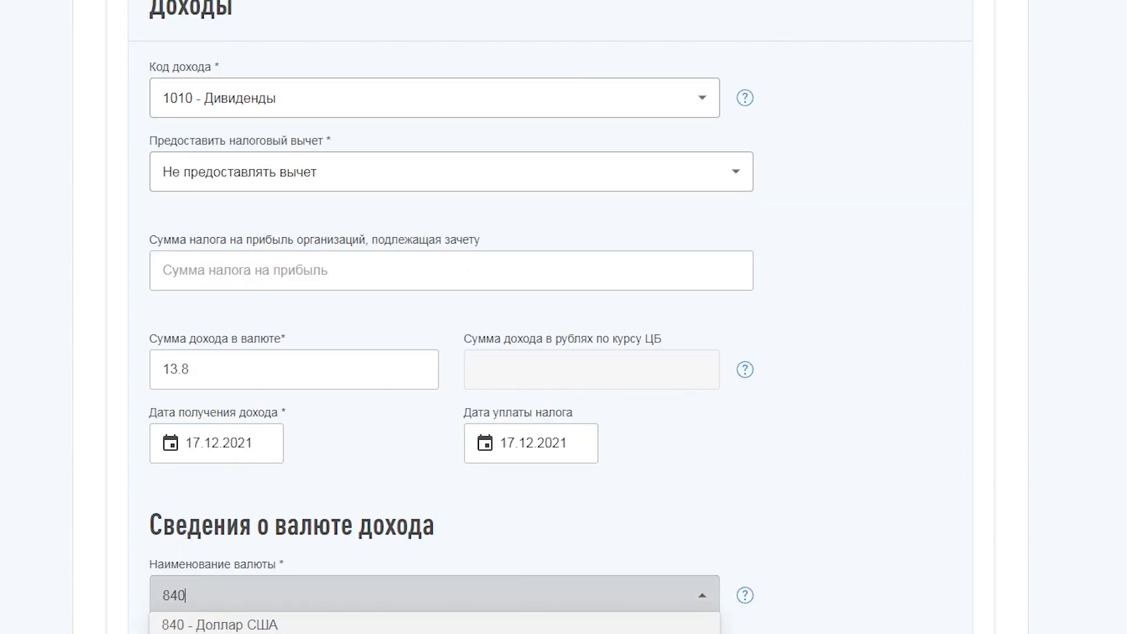
click(263, 625)
scroll(252, 499, down, 7)
click(242, 426)
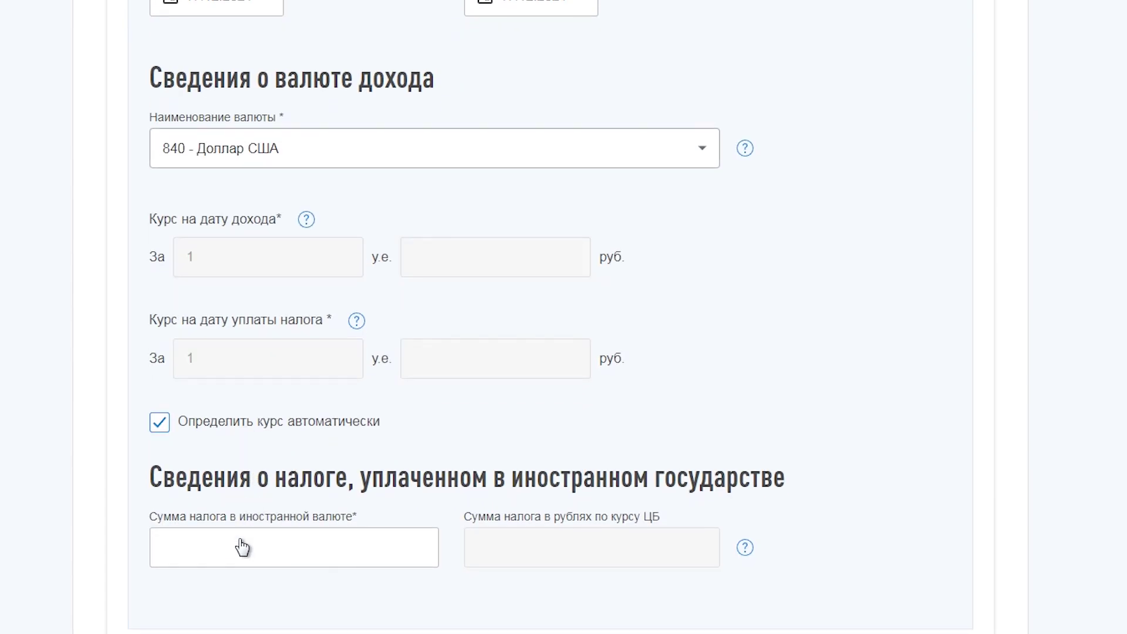
- Copy QIWI plc's withheld tax from the Tinkoff report and enter it as 0.46 in the foreign-currency tax amount
click(242, 547)
key(alt+Tab)
drag(898, 449, 928, 450)
key(ctrl+c)
key(alt+Tab)
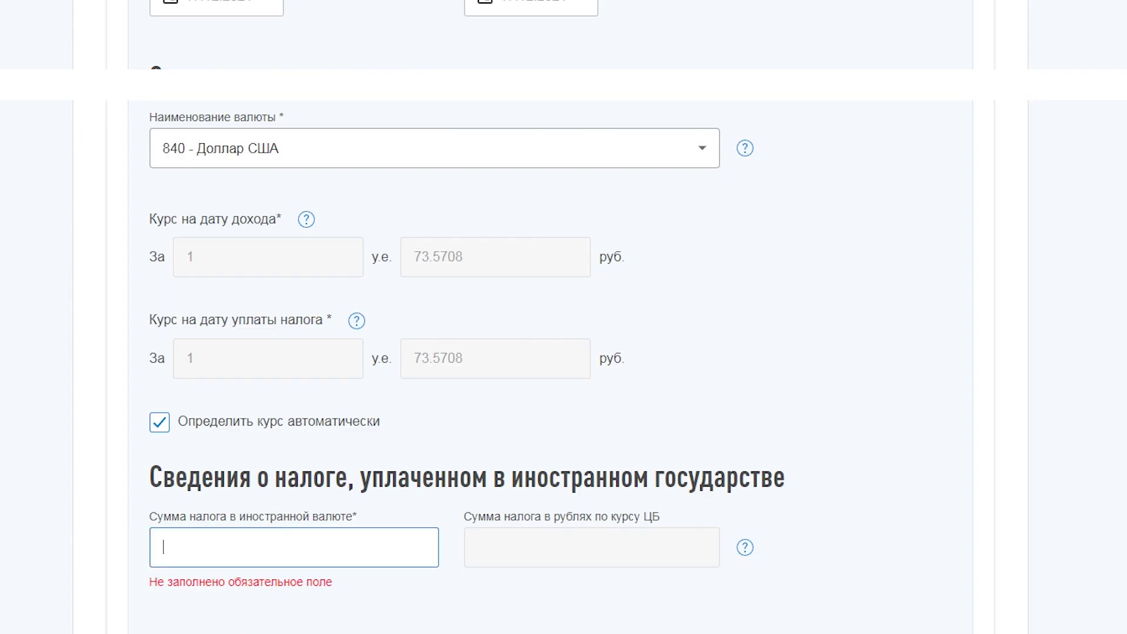
key(ctrl+v)
click(172, 545)
text(.)
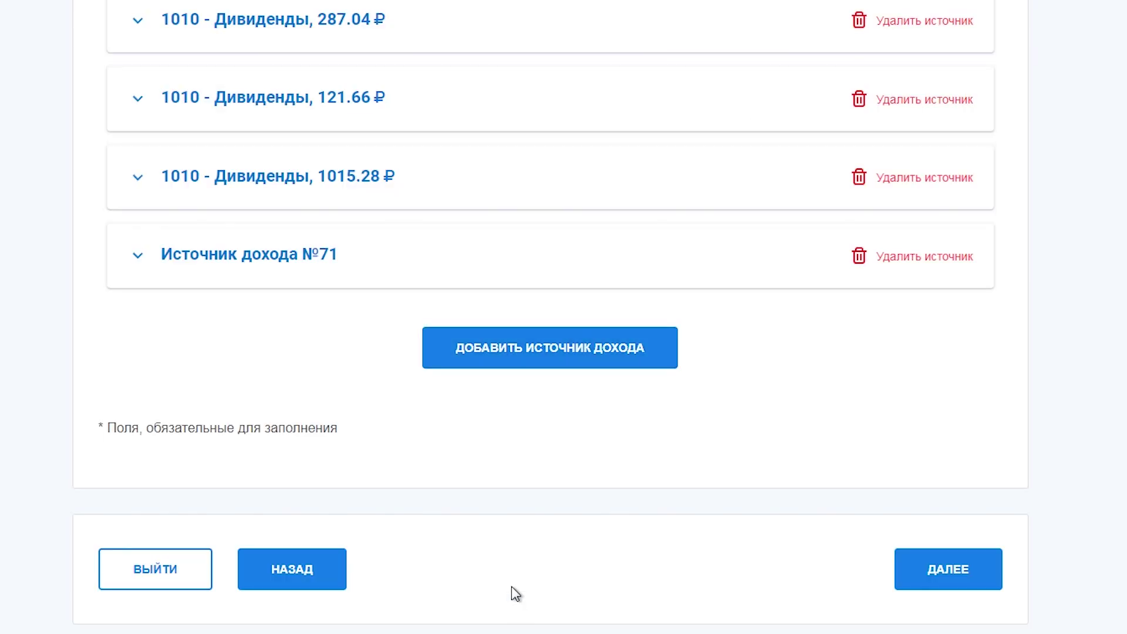
- Name income source №71 D.R. Horton Inc. ORD SHS, copied from the Tinkoff report, with payment source country 840 - СОЕДИНЕННЫЕ ШТАТЫ
click(298, 272)
click(239, 172)
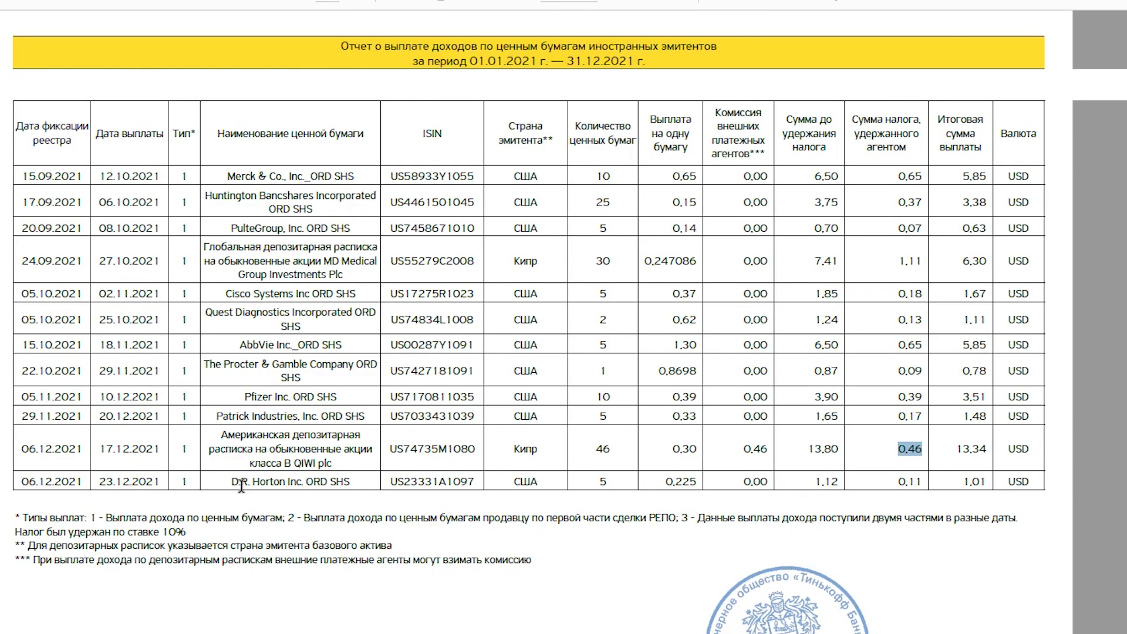
drag(231, 481, 343, 486)
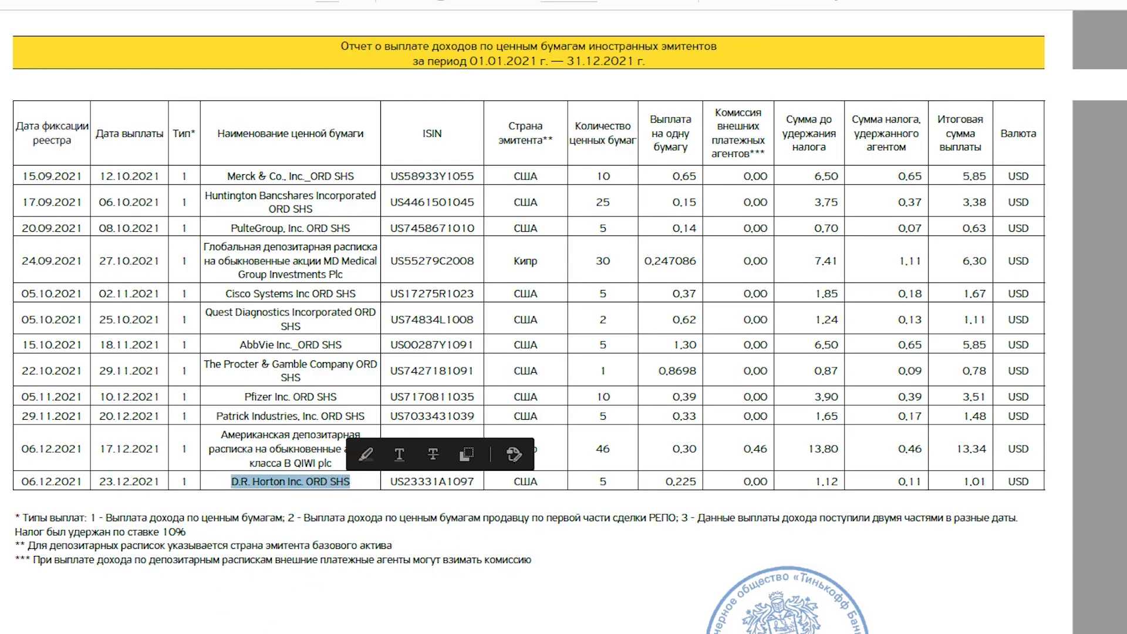
key(alt+Tab)
key(ctrl+v)
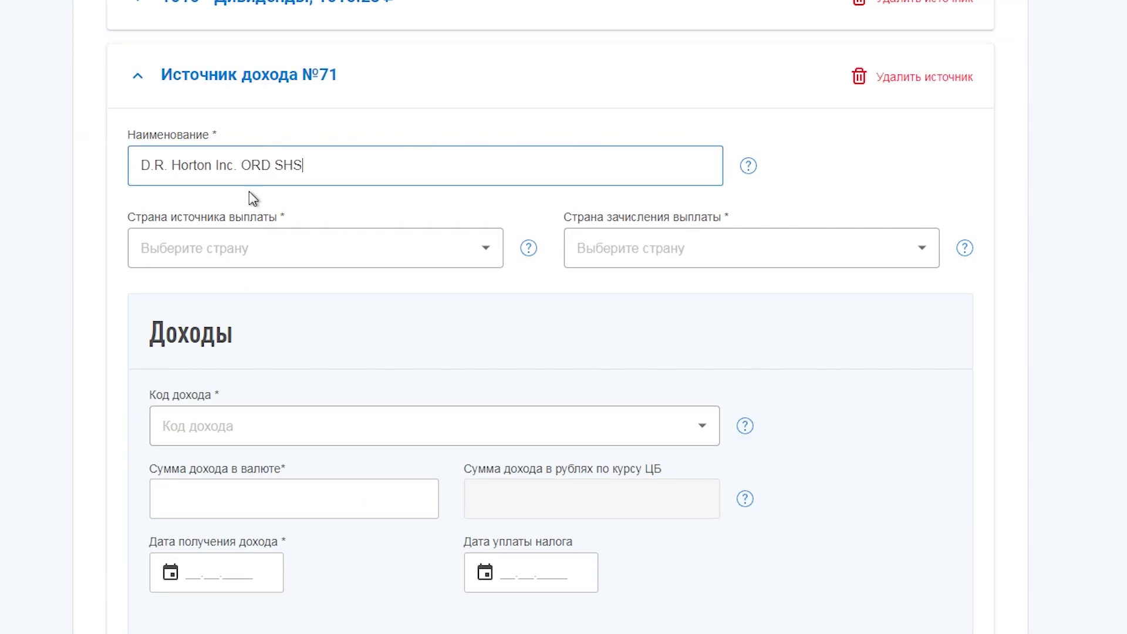
click(241, 249)
text(840)
click(245, 280)
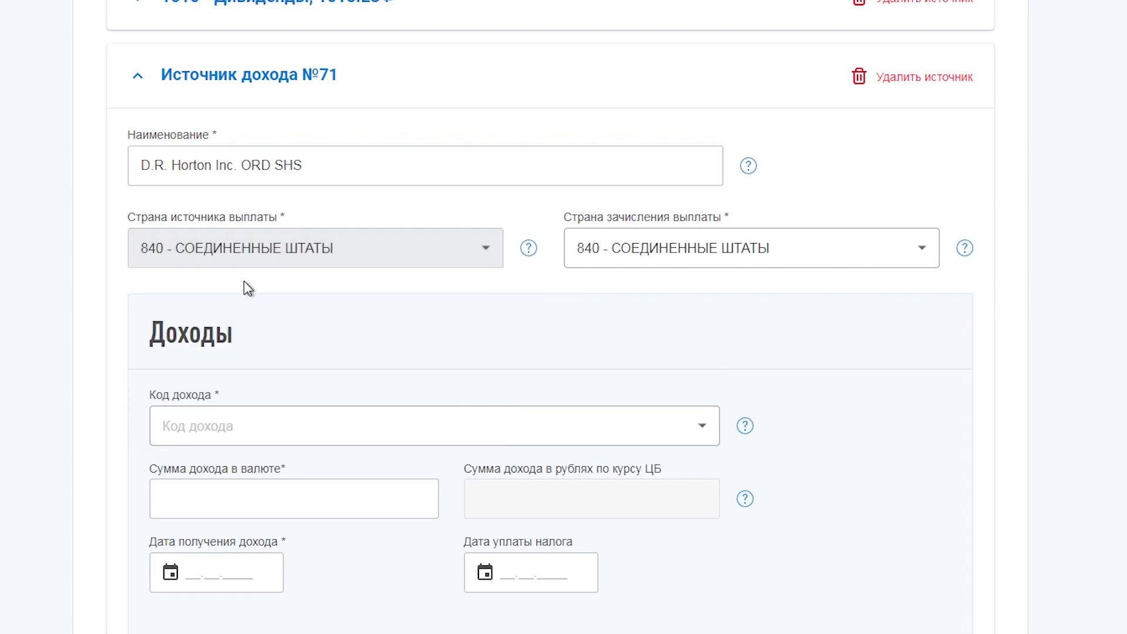
- Set the D.R. Horton Inc. income code to 1010 - Дивиденды and the tax deduction option to Не предоставлять вычет
click(242, 426)
text(101)
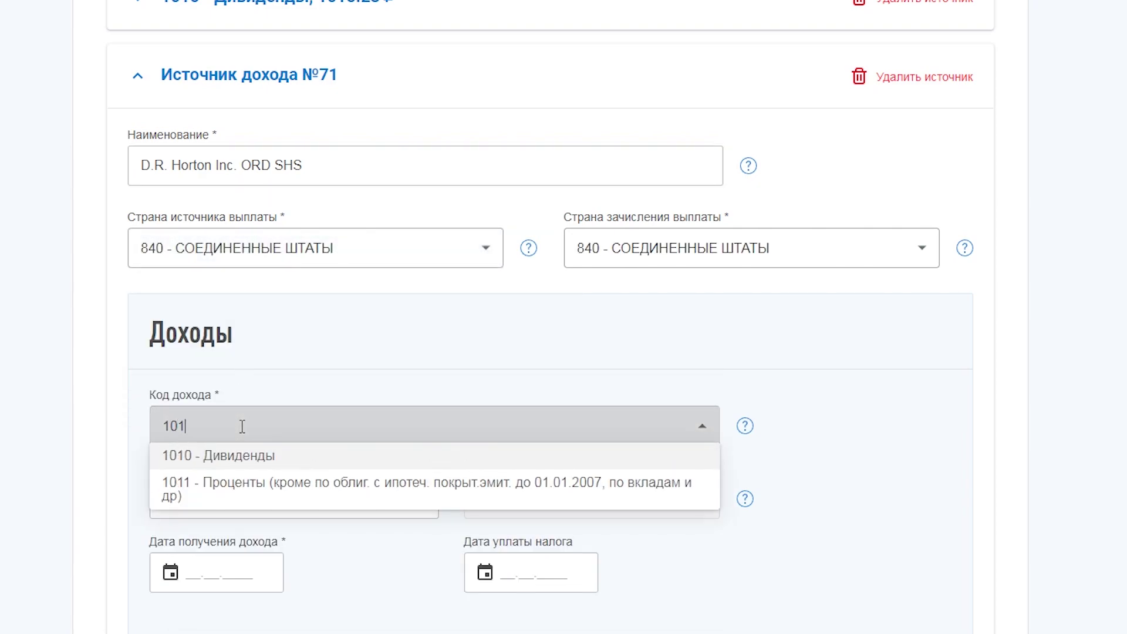
click(226, 456)
scroll(290, 451, down, 4)
click(297, 280)
click(282, 330)
- Select income code 1010 - Дивиденды and enter D.R. Horton's pre-tax dividend of 1.12, copied from the Tinkoff report, as the foreign-currency income
click(236, 473)
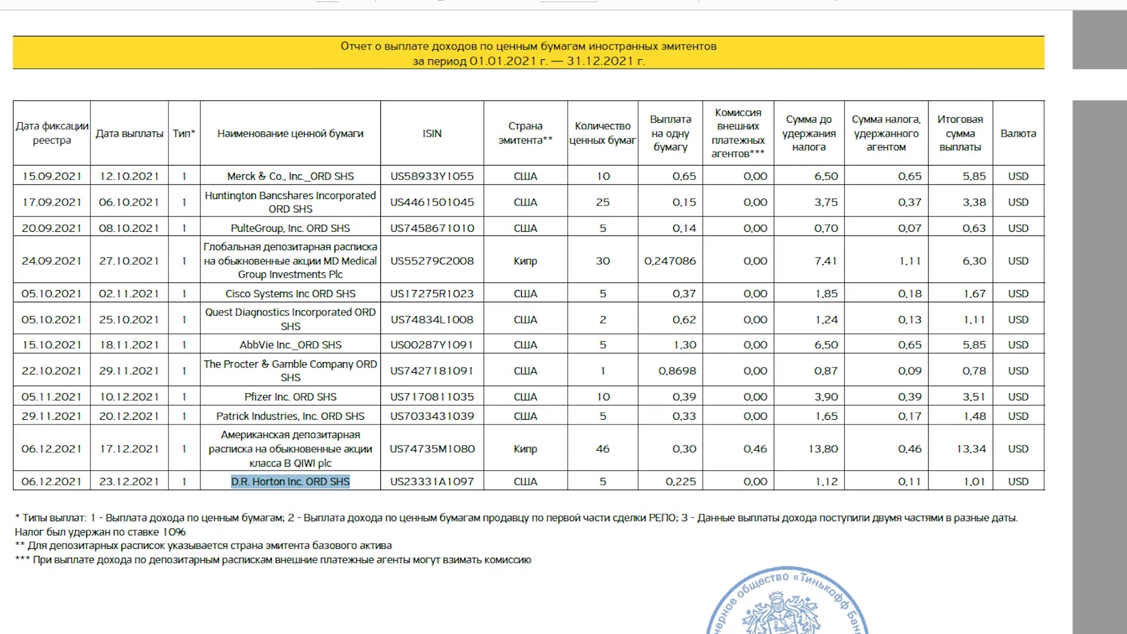
drag(807, 484, 841, 487)
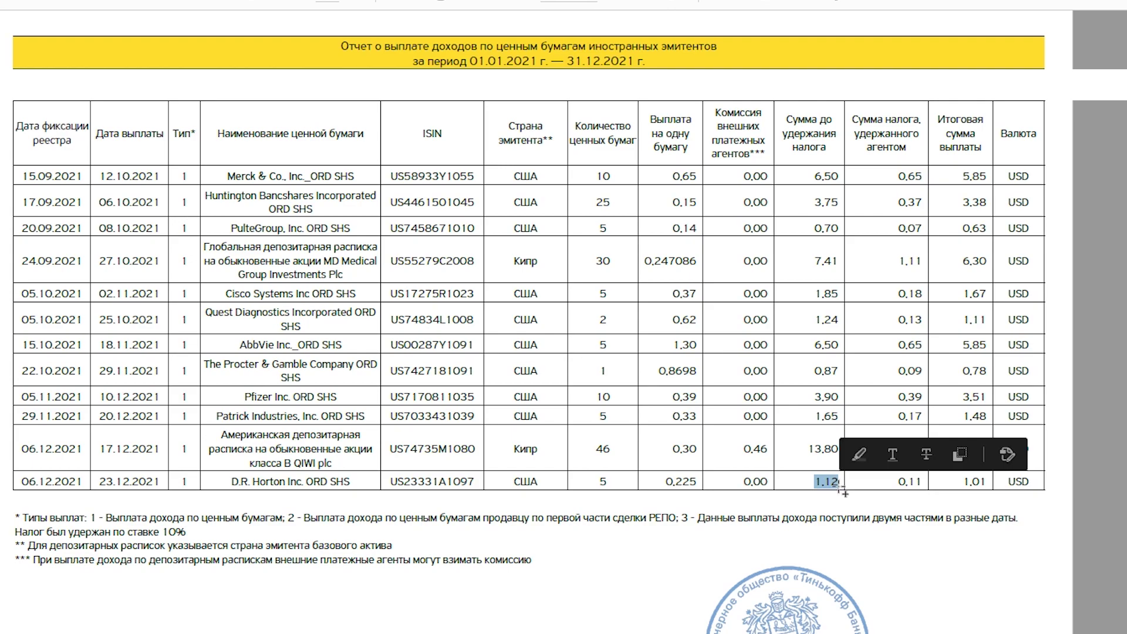
key(ctrl+c)
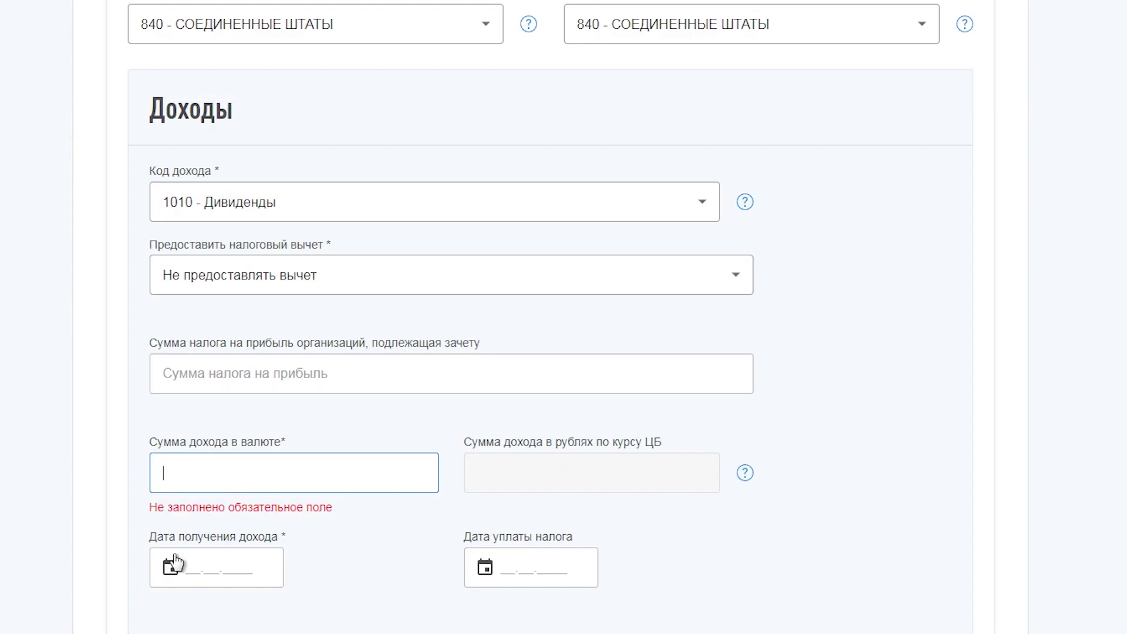
key(ctrl+v)
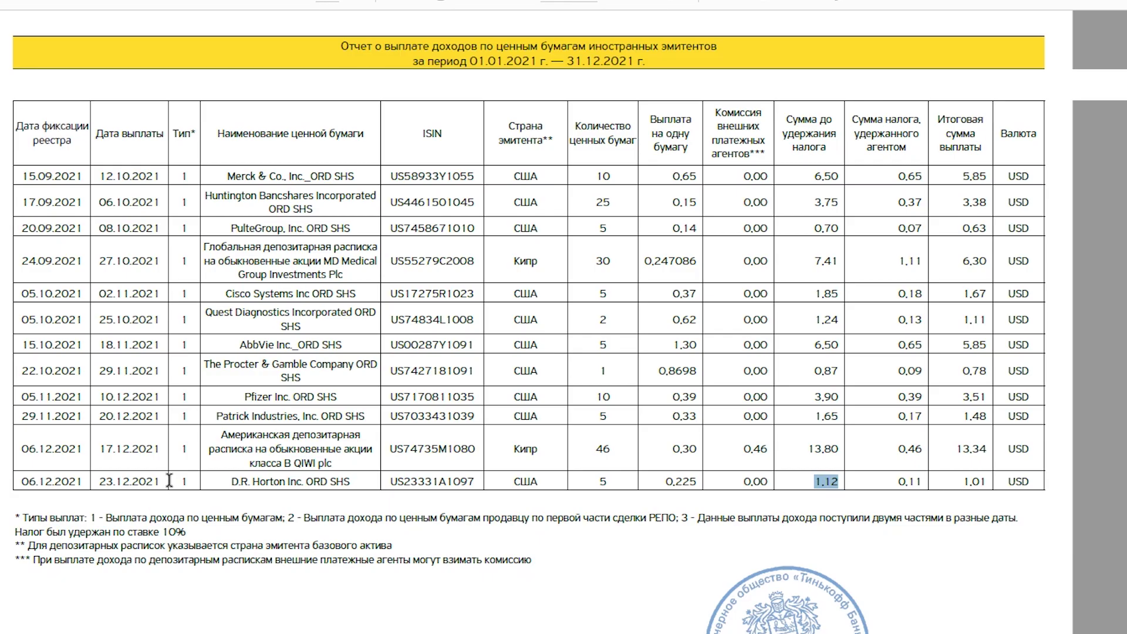
- Copy D.R. Horton's payment date from the Tinkoff report and enter 23.12.2021 as both the income date and the tax payment date
drag(169, 482, 95, 483)
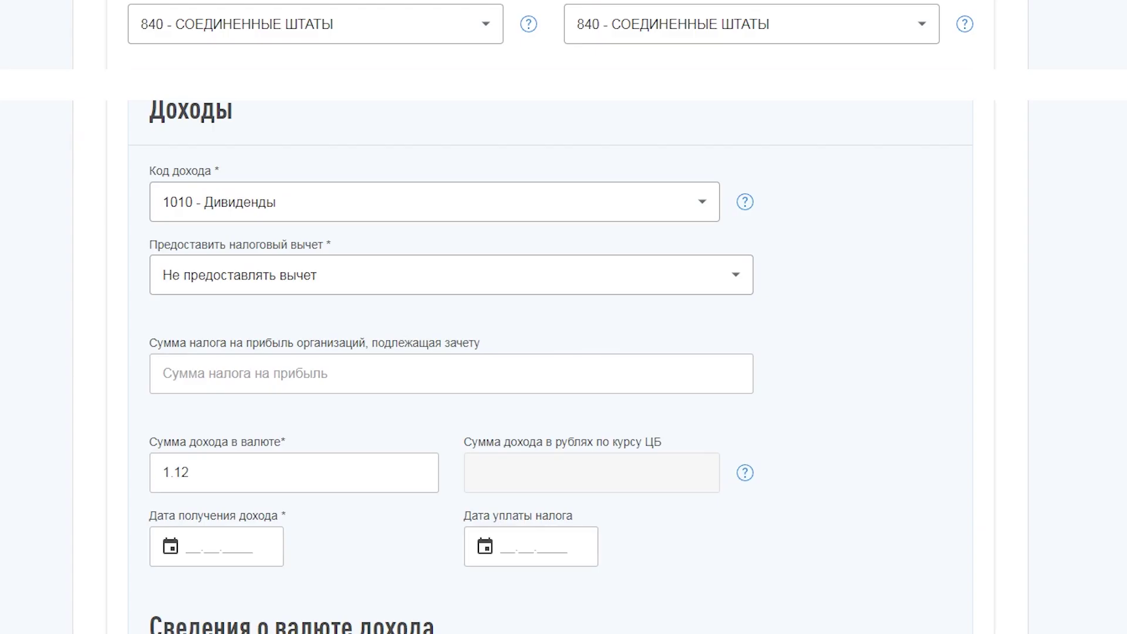
click(196, 547)
key(ctrl+v)
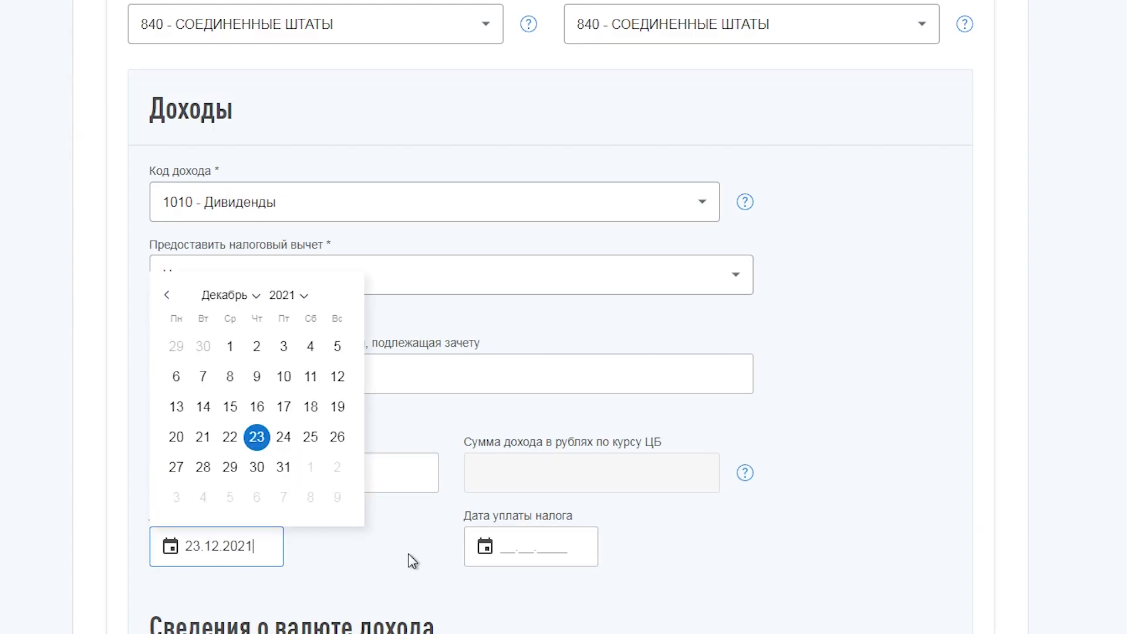
click(504, 552)
key(ctrl+v)
key(Tab)
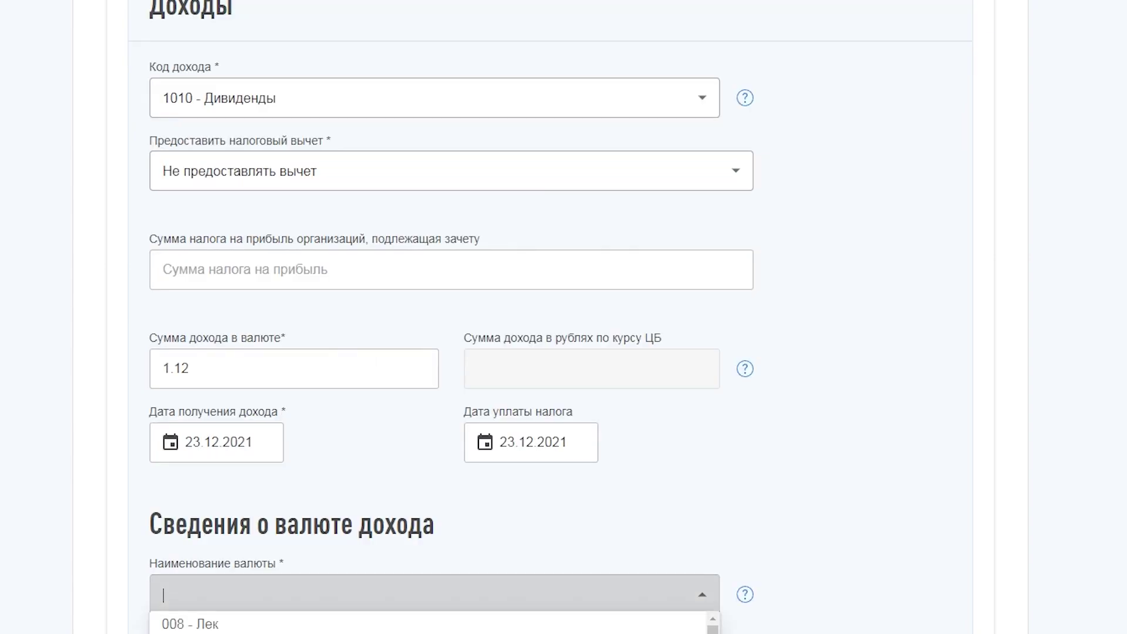
- Set the D.R. Horton income currency to 840 - Доллар США and enable automatic determination of the exchange rate
text(840)
click(319, 624)
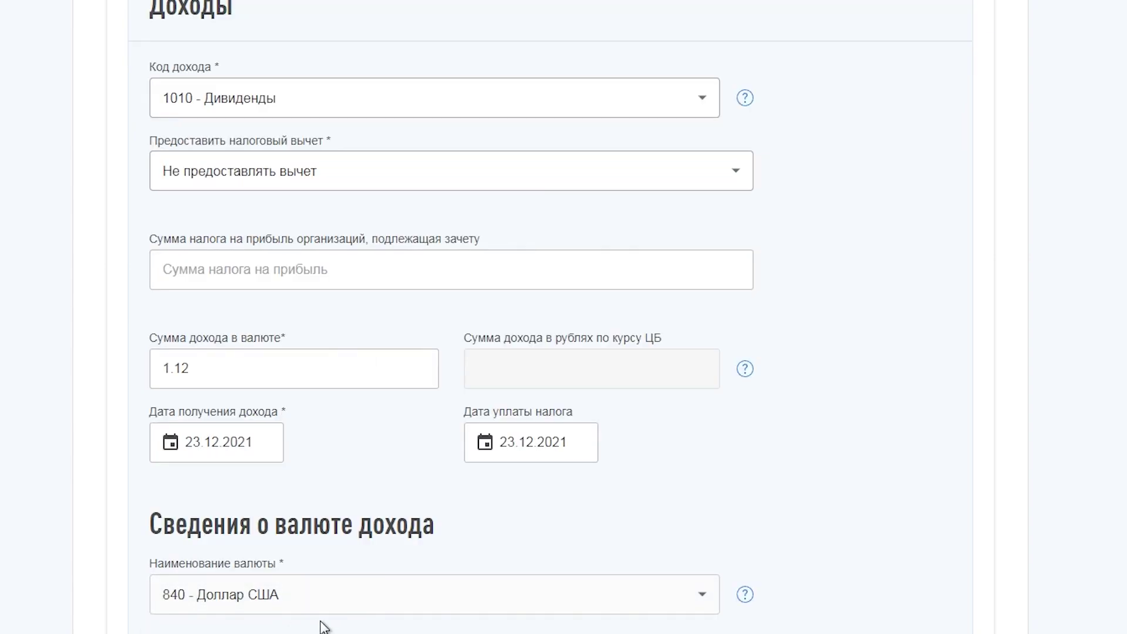
scroll(321, 624, down, 5)
click(189, 433)
- Copy D.R. Horton's withheld tax from the Tinkoff report and enter it as 0.11 in the foreign-currency tax amount
key(alt+Tab)
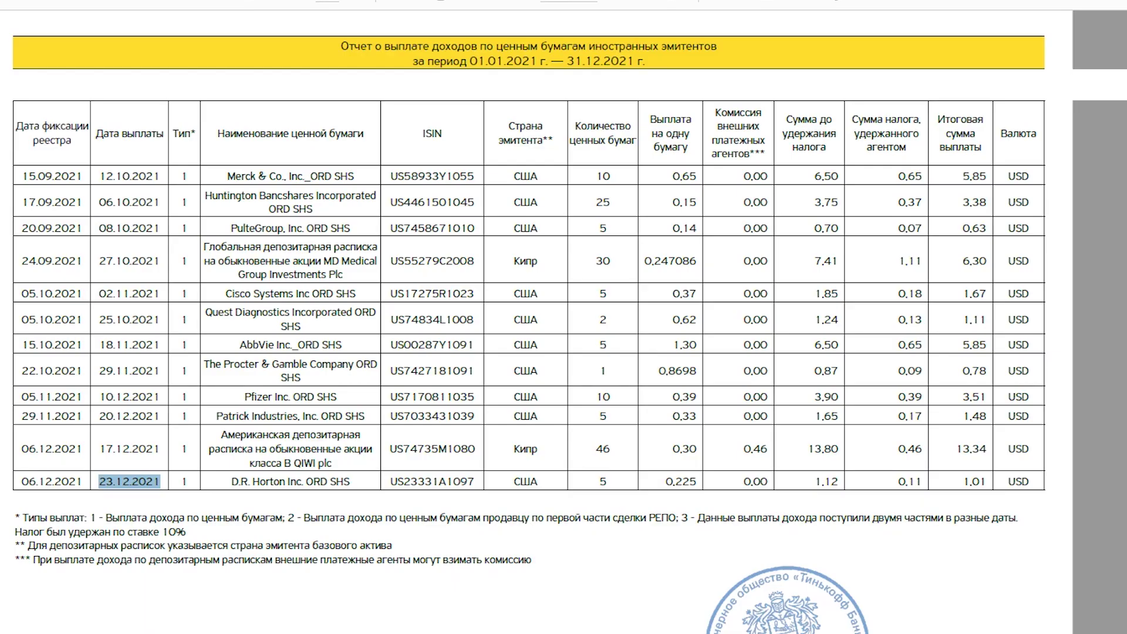
drag(896, 481, 925, 483)
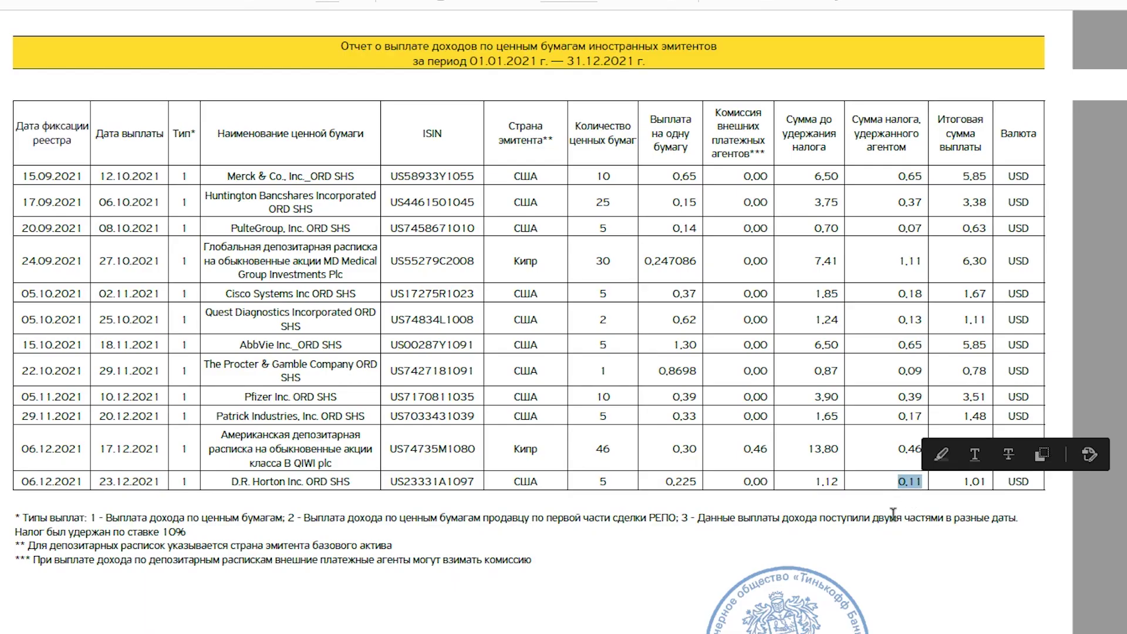
key(ctrl+c)
key(alt+Tab)
click(244, 535)
key(ctrl+v)
key(Left)
key(Left)
text(.)
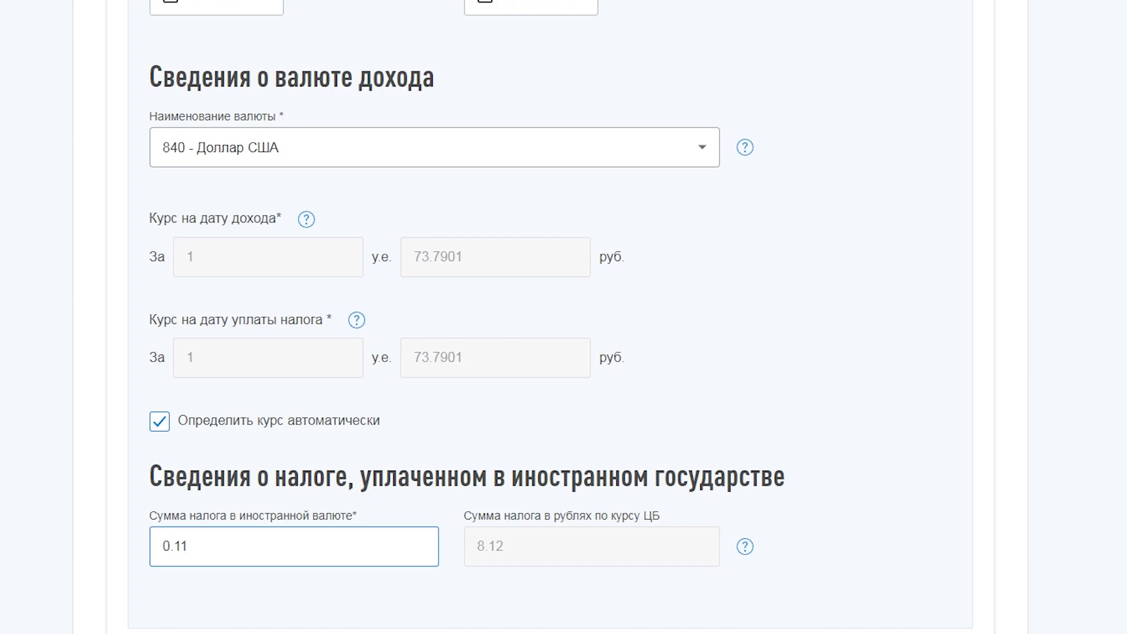
- Review the completed D.R. Horton Inc. income source, including its name, countries, income amount and dates
scroll(546, 617, up, 15)
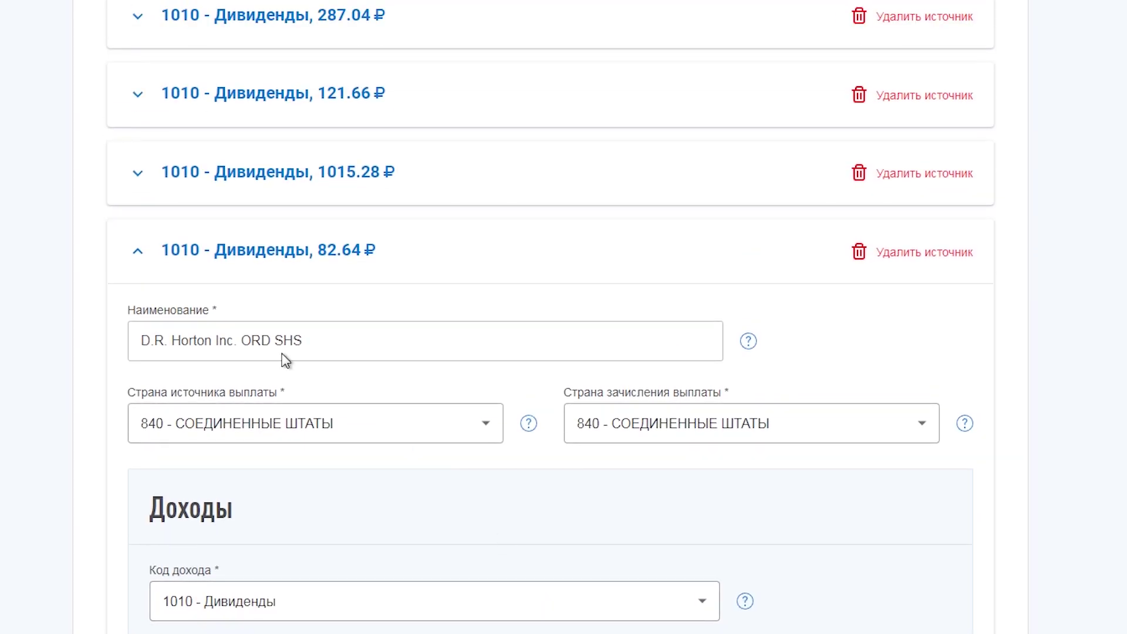
click(140, 254)
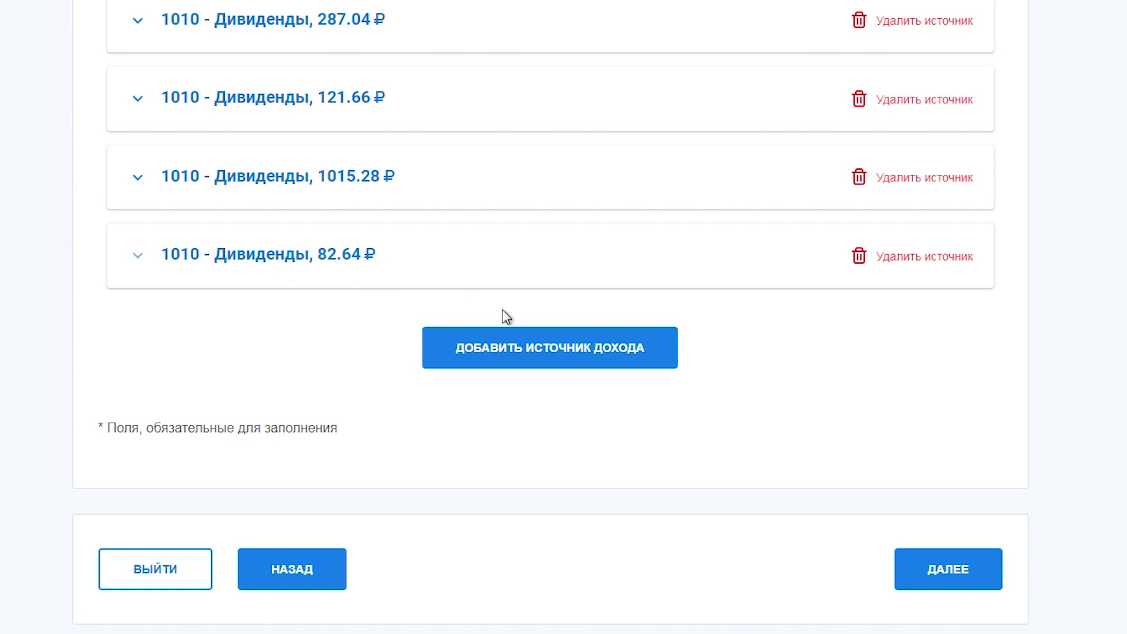
click(140, 256)
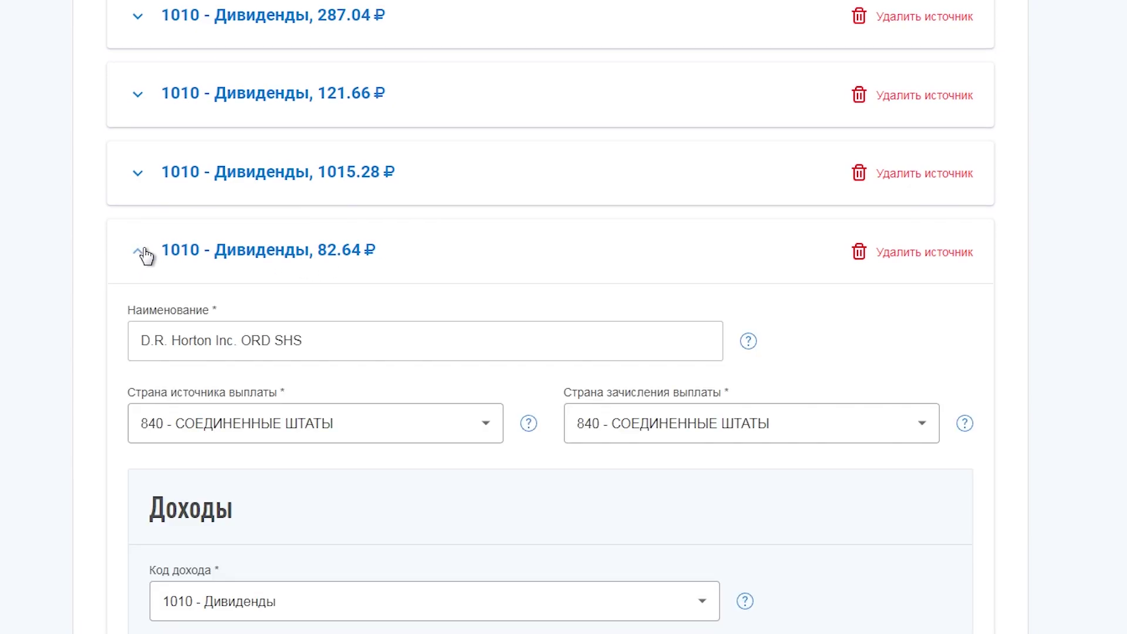
scroll(252, 445, down, 15)
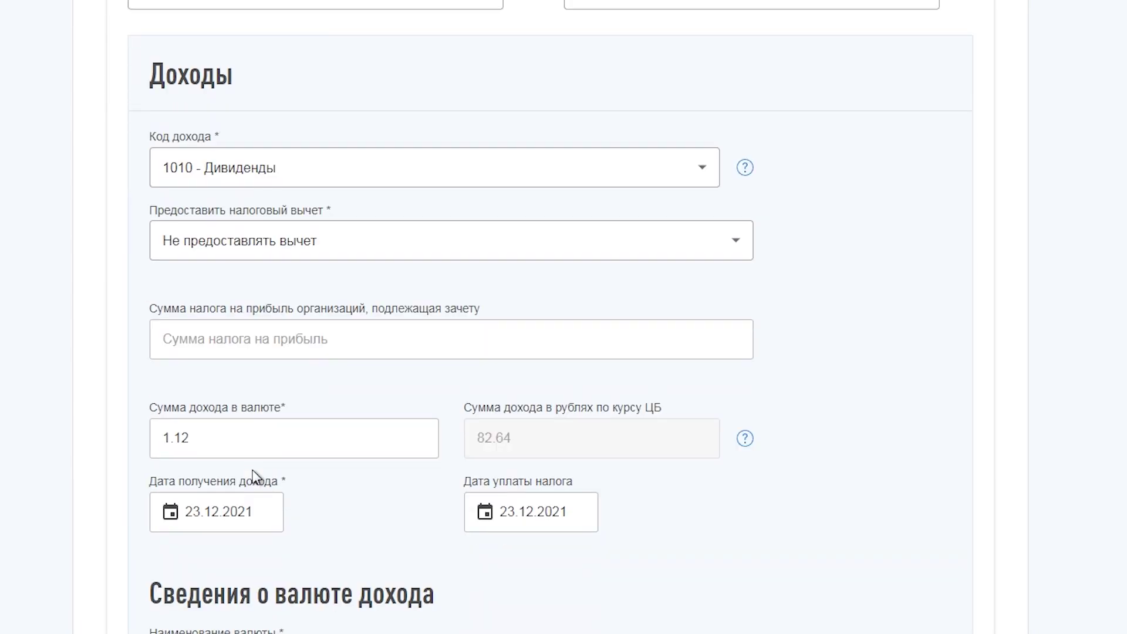
scroll(254, 469, down, 2)
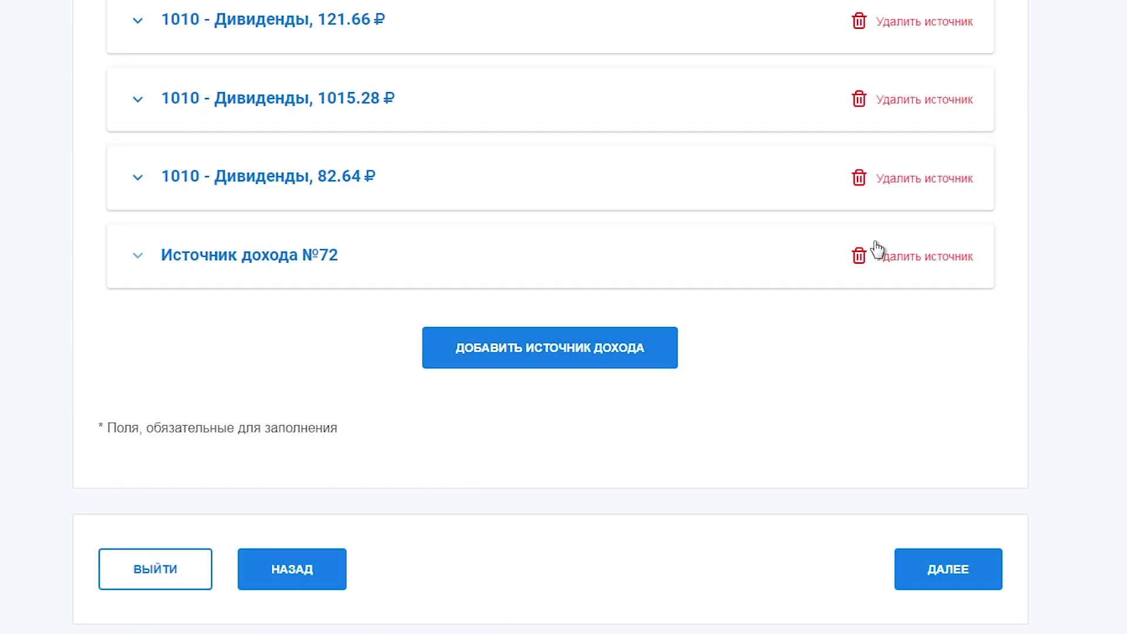
- Delete the empty income source №72 and leave the D.R. Horton source collapsed
click(151, 259)
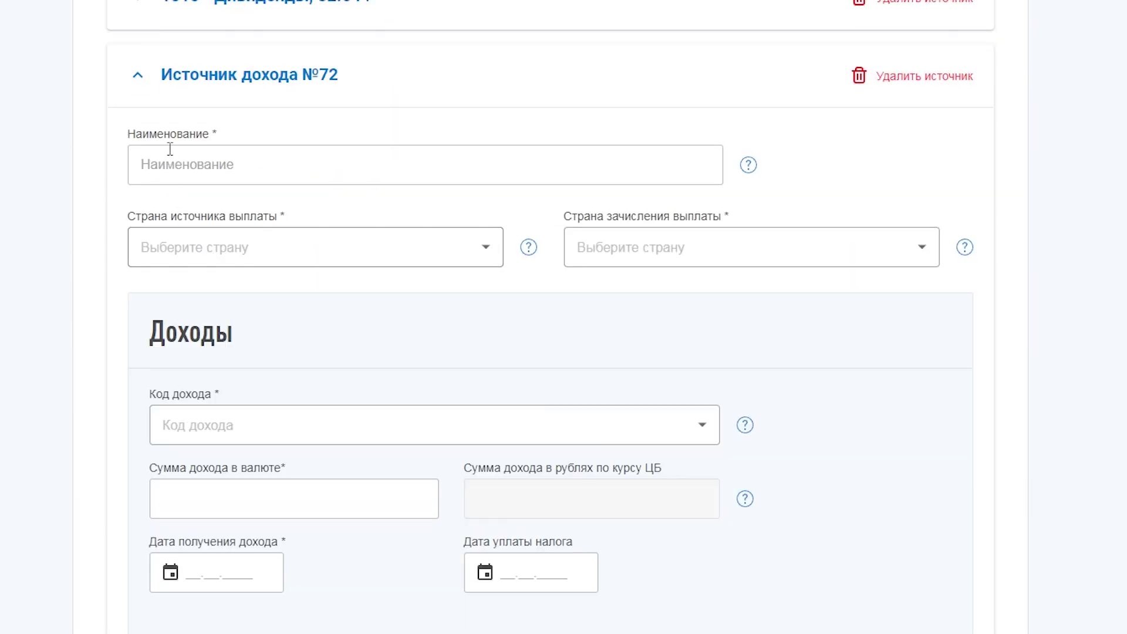
click(153, 82)
click(876, 258)
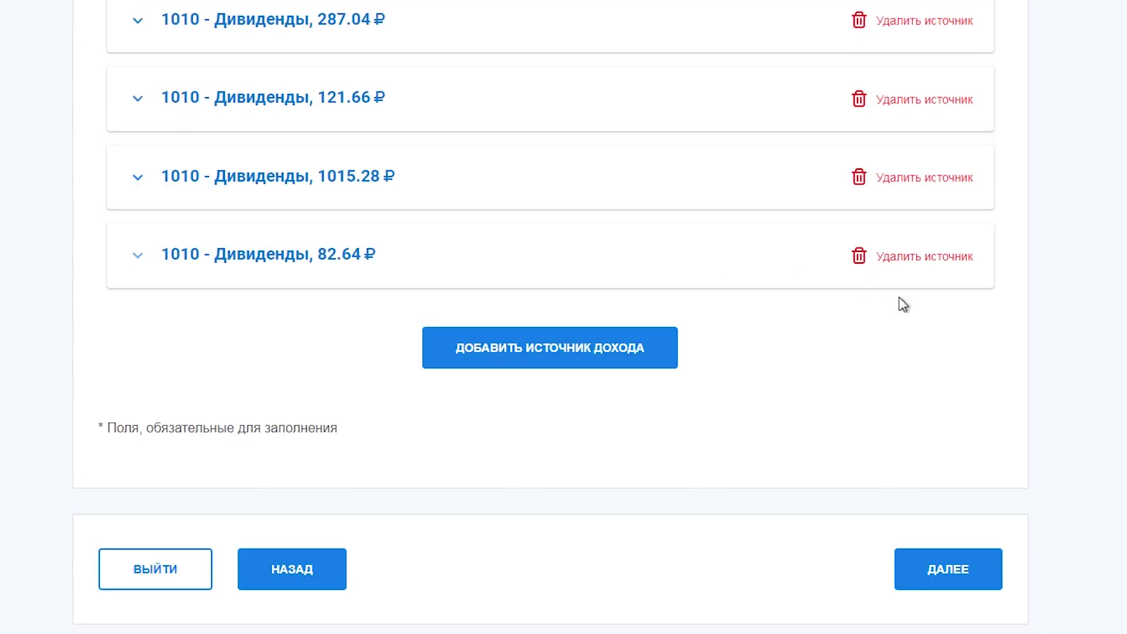
click(183, 255)
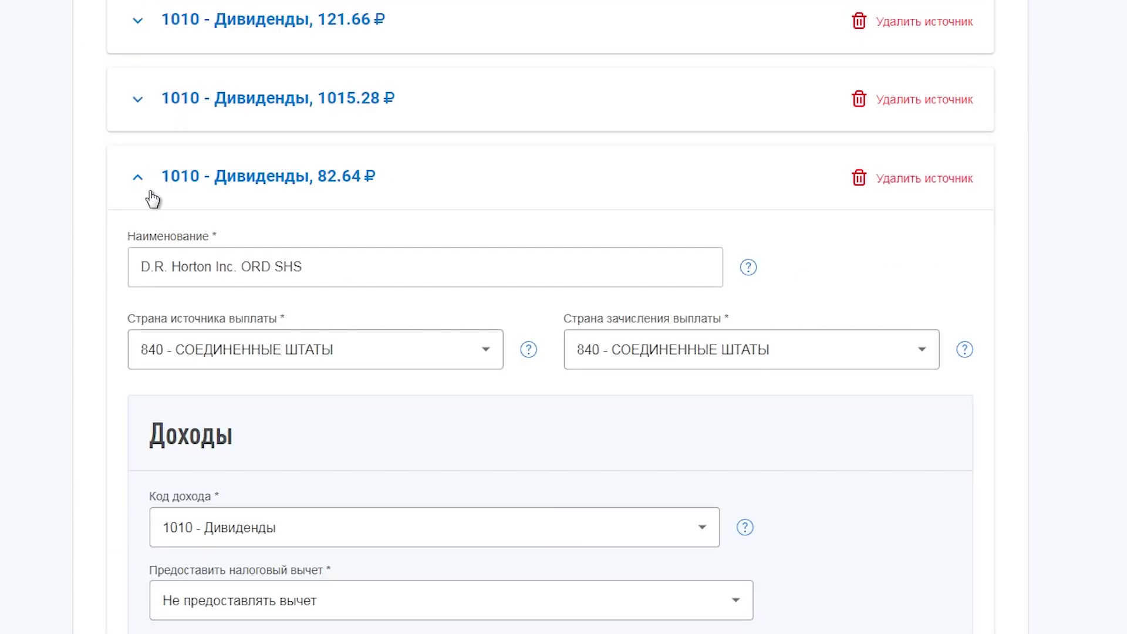
click(152, 202)
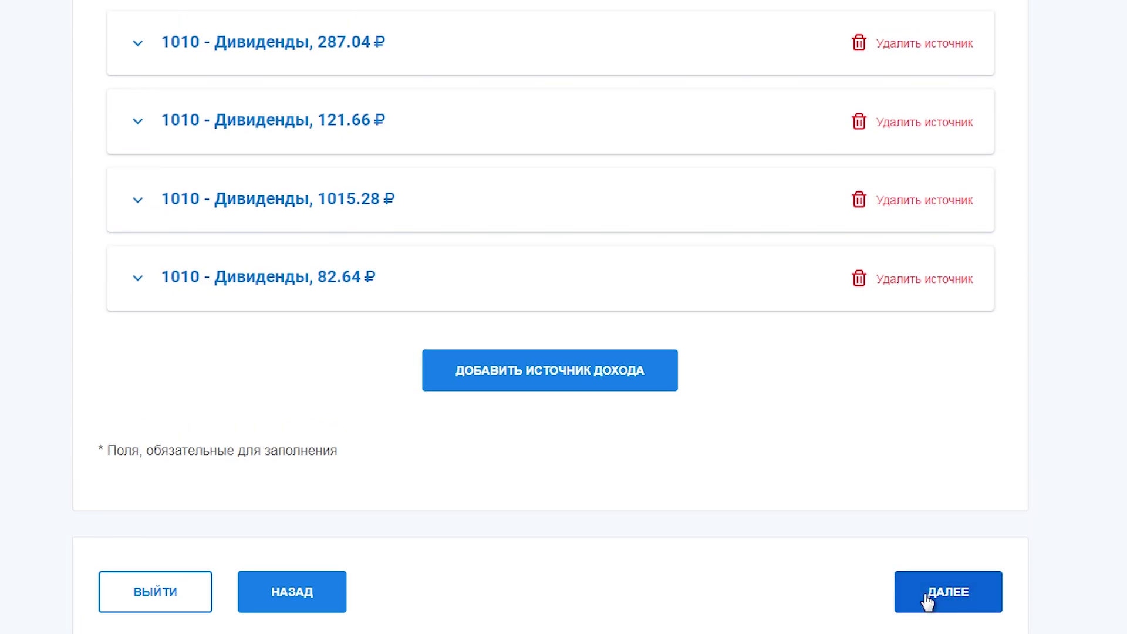
- Advance the declaration from the income stage to the Просмотр stage without selecting any tax deductions
click(928, 600)
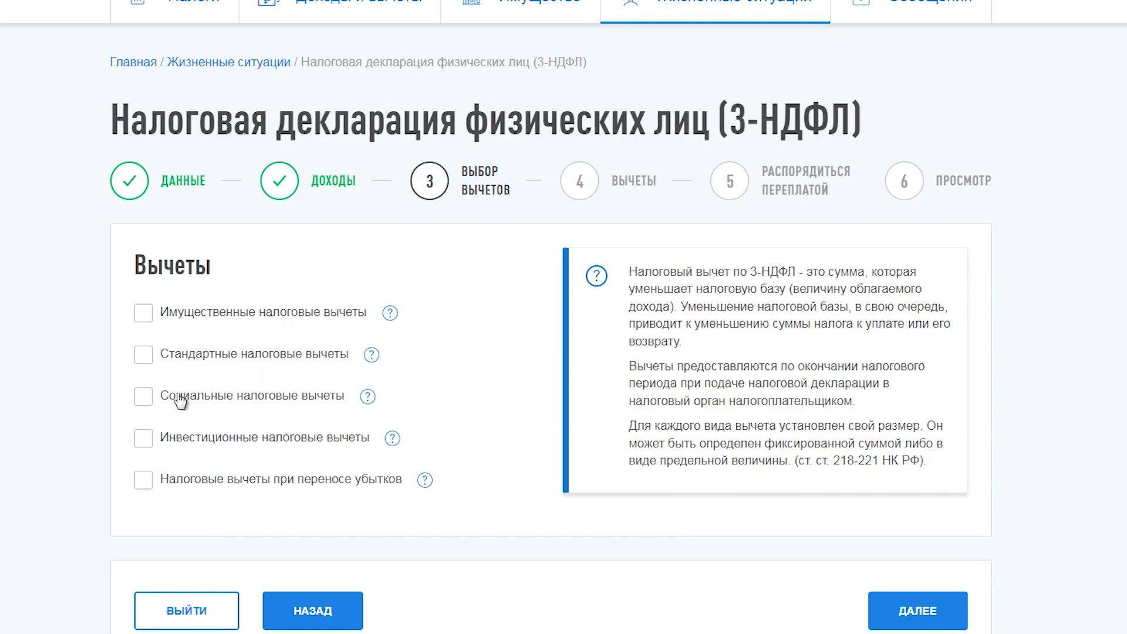
click(926, 606)
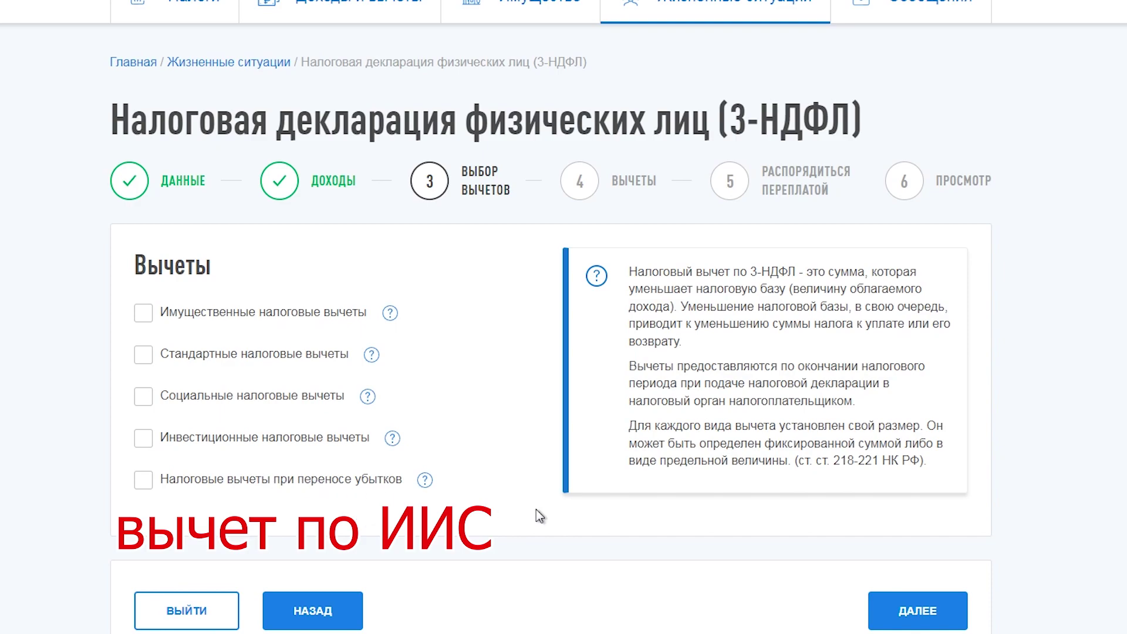
click(970, 627)
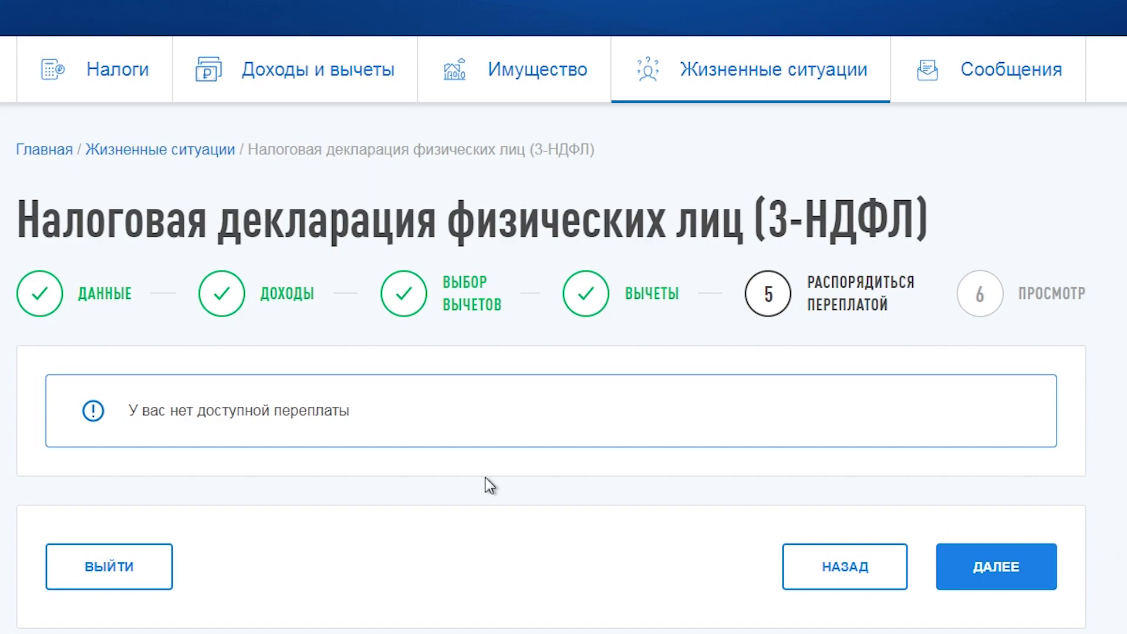
click(966, 558)
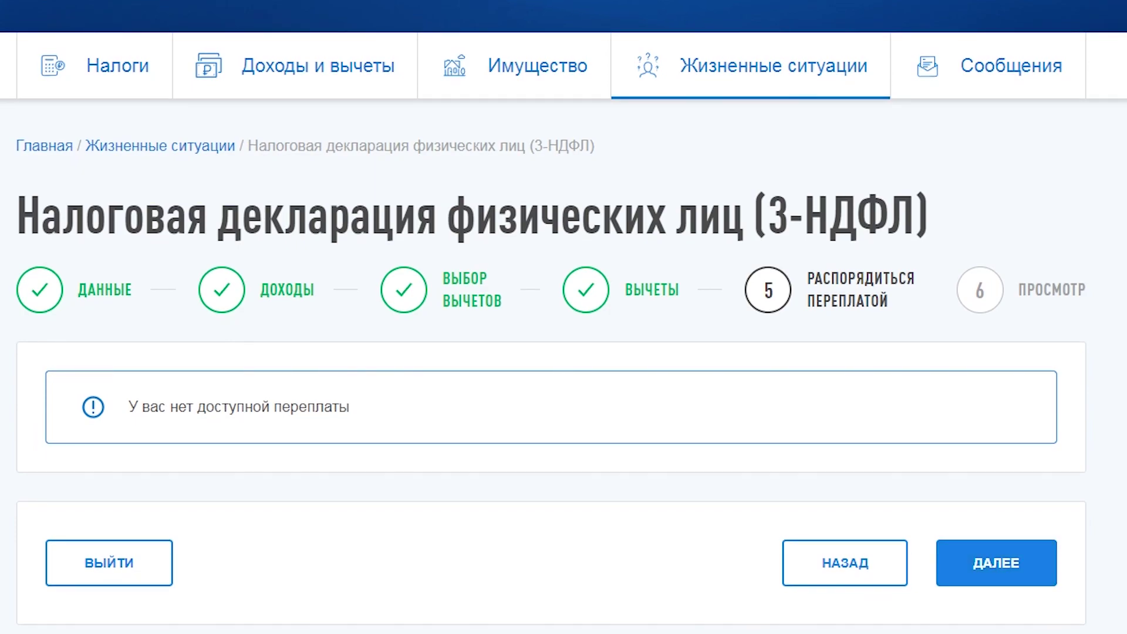
click(1005, 572)
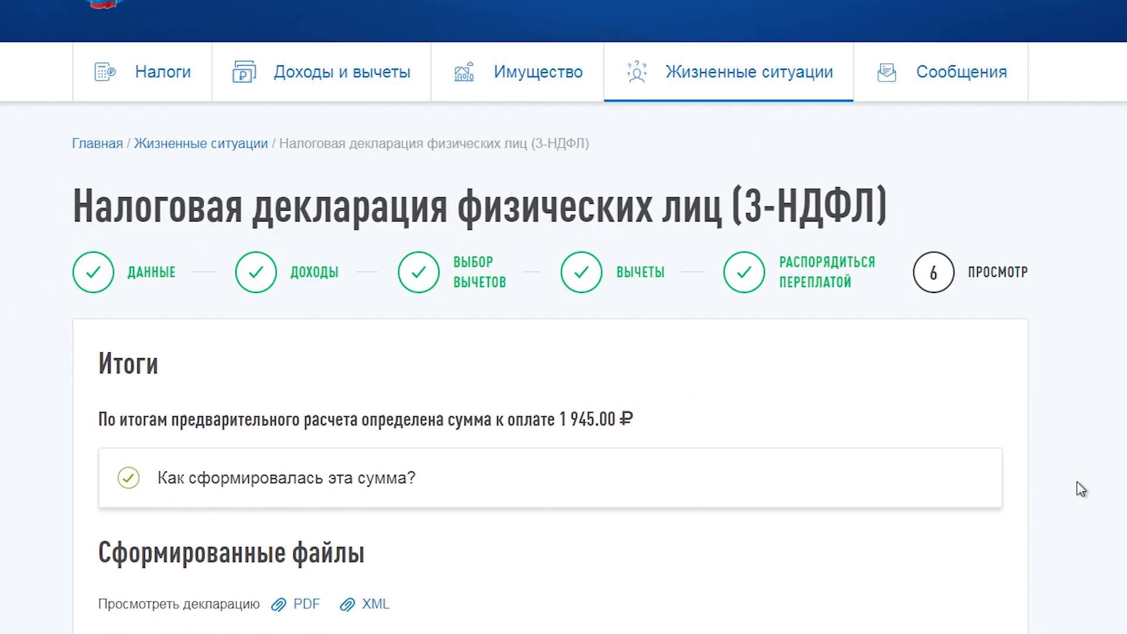
- Expand the explanation of how the payable amount was formed and examine the taxable income, deductions and tax bases
scroll(1081, 487, down, 2)
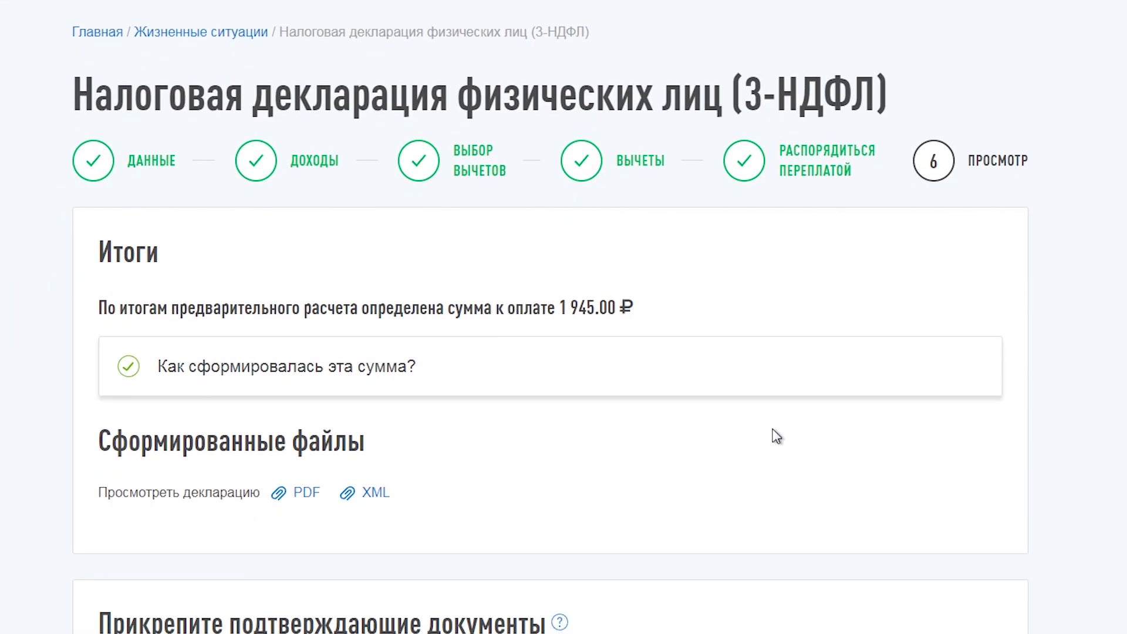
scroll(770, 433, down, 1)
click(395, 323)
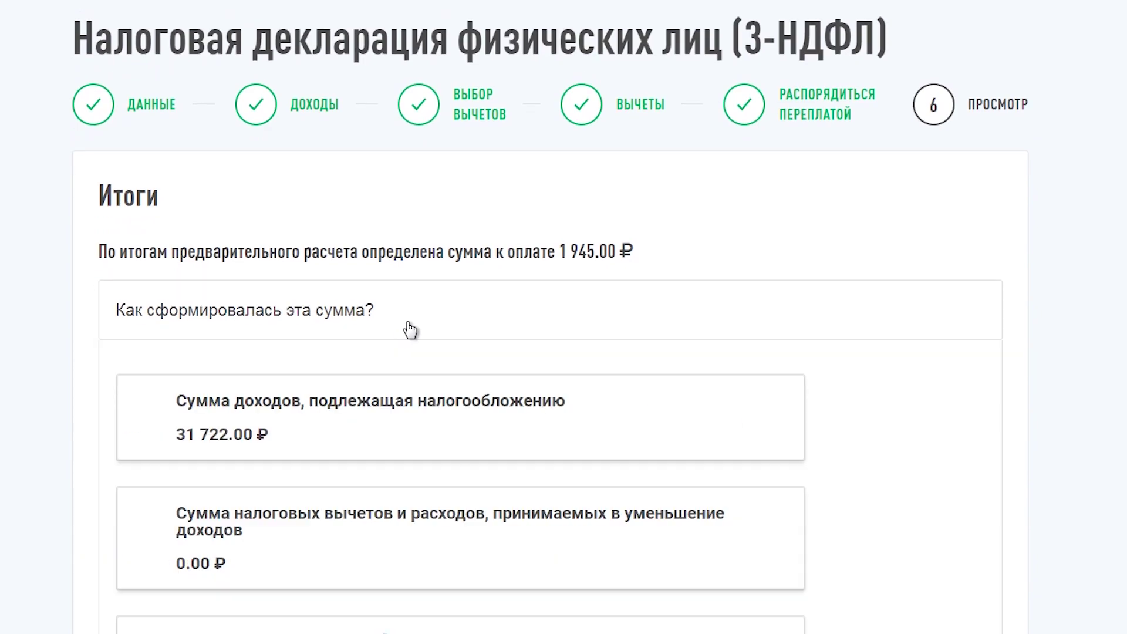
scroll(916, 429, down, 1)
scroll(919, 436, down, 1)
scroll(918, 435, up, 3)
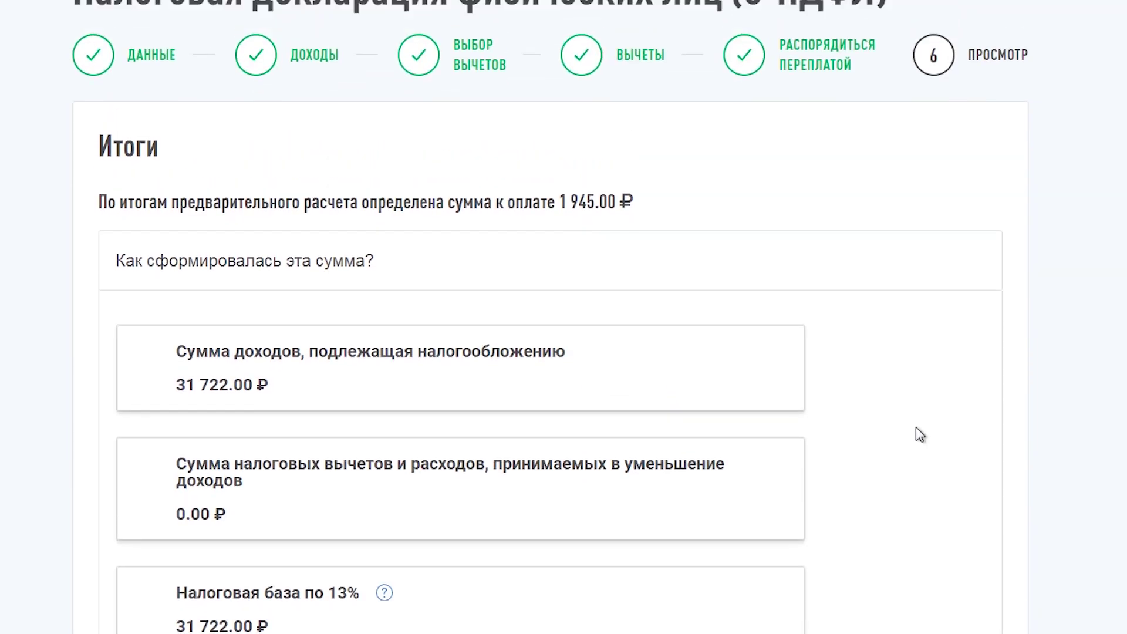
scroll(919, 429, down, 2)
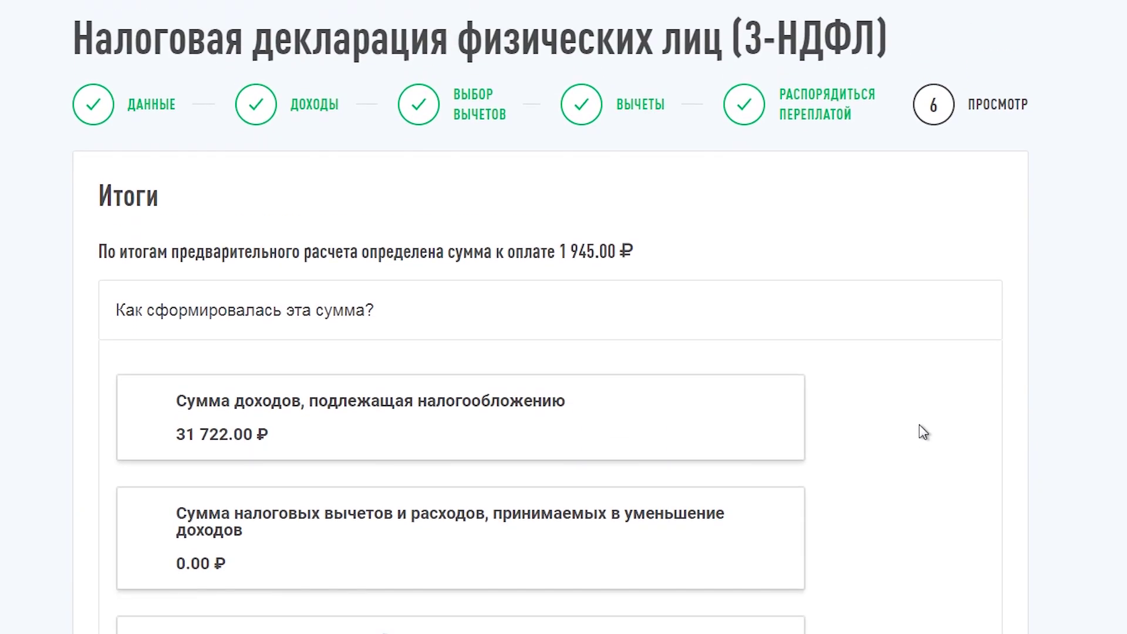
scroll(923, 432, down, 2)
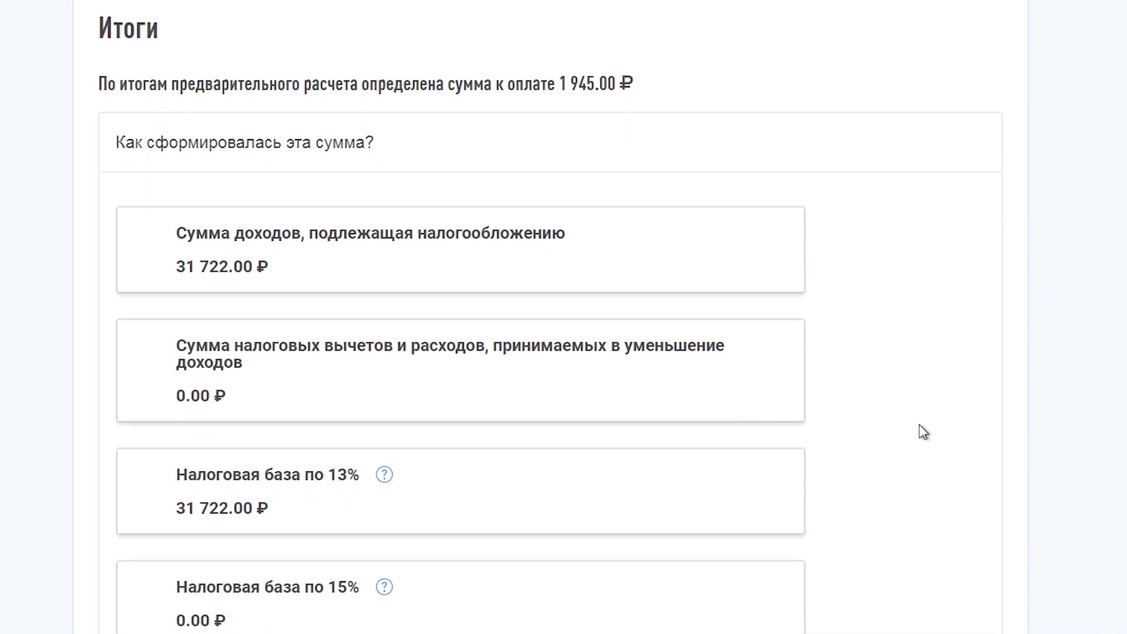
scroll(923, 433, down, 3)
scroll(923, 432, down, 5)
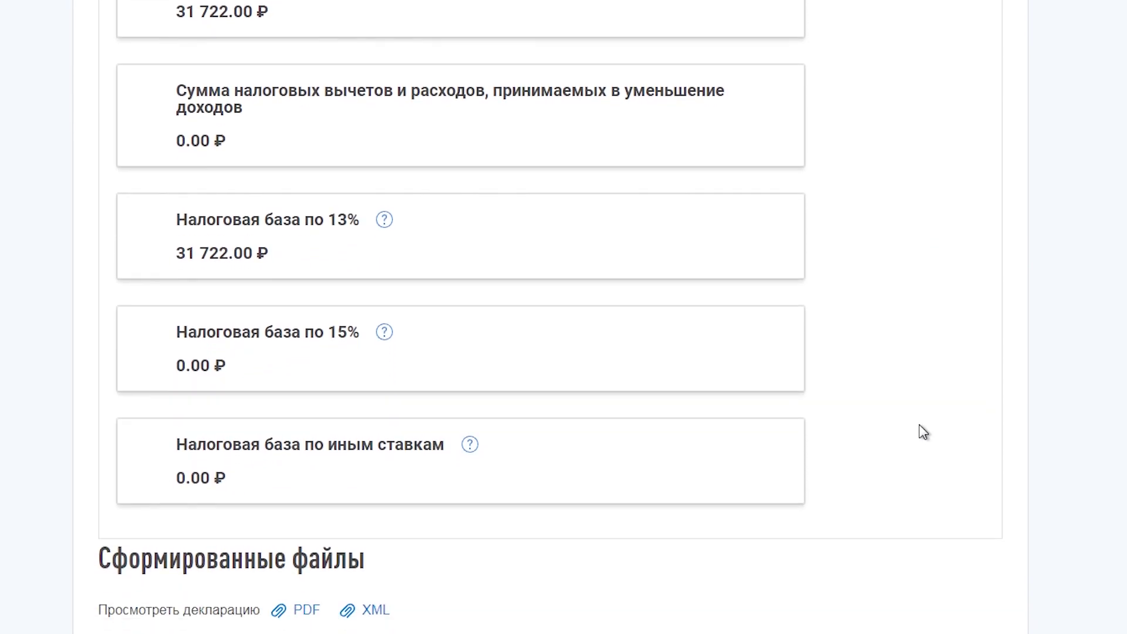
- Attach the file out-inc-state-2021.pdf to the declaration as an additional supporting document
scroll(923, 432, down, 5)
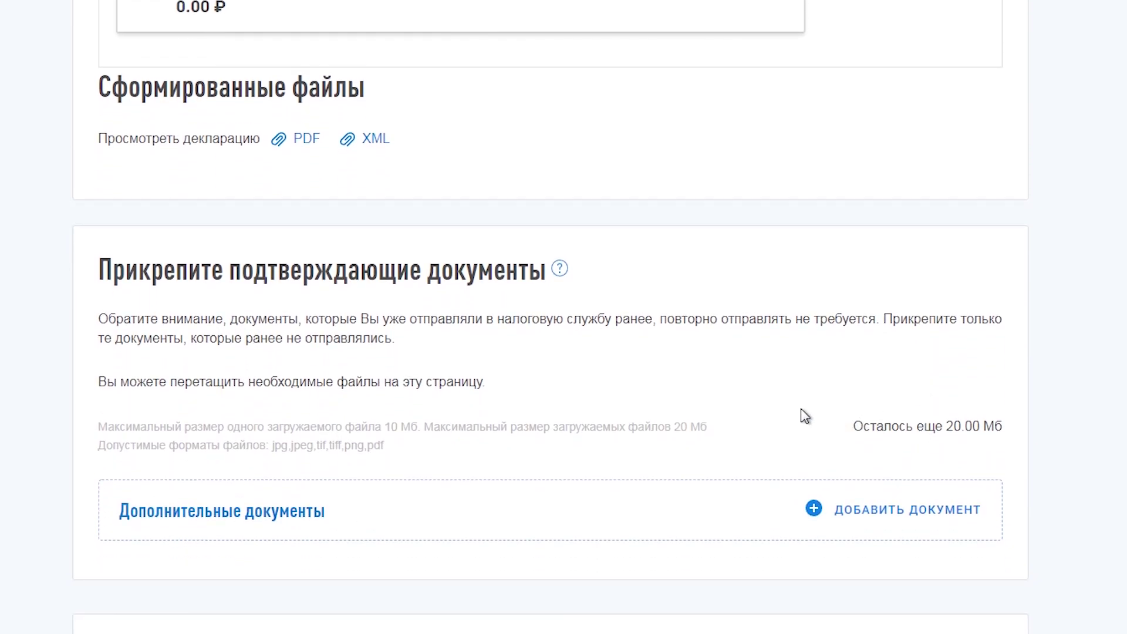
click(864, 517)
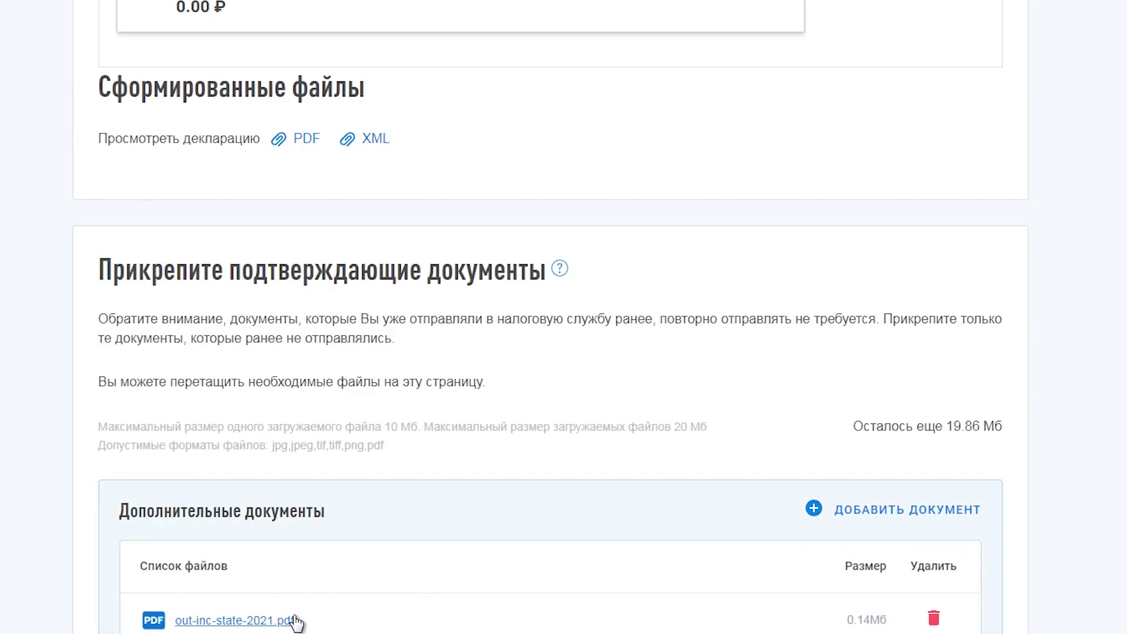
scroll(569, 499, up, 3)
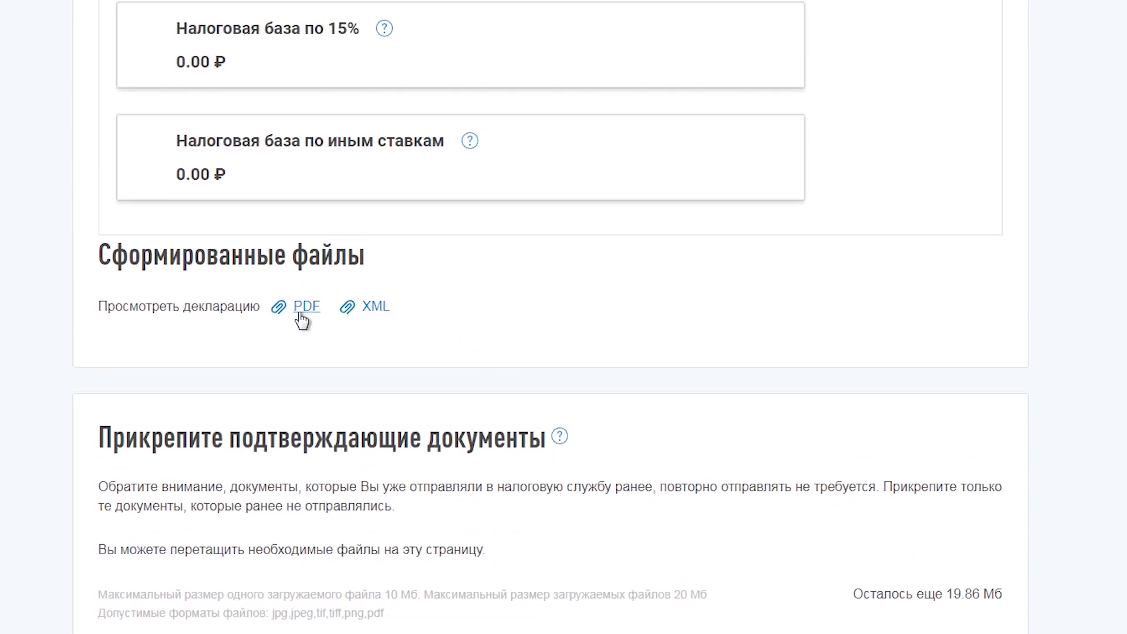